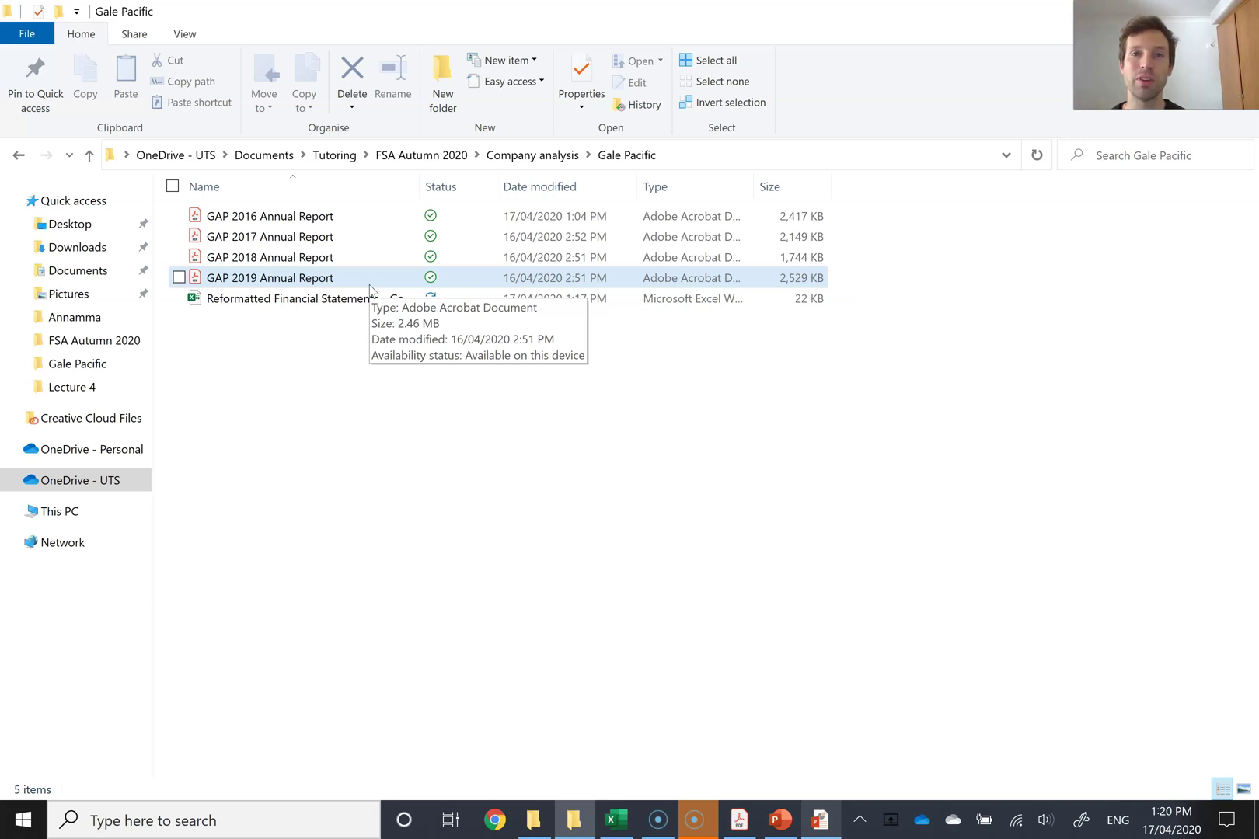
Switch to Excel and bring up the Balance Sheet in the Gale Pacific Reformatted Financial Statements workbook
click(381, 299)
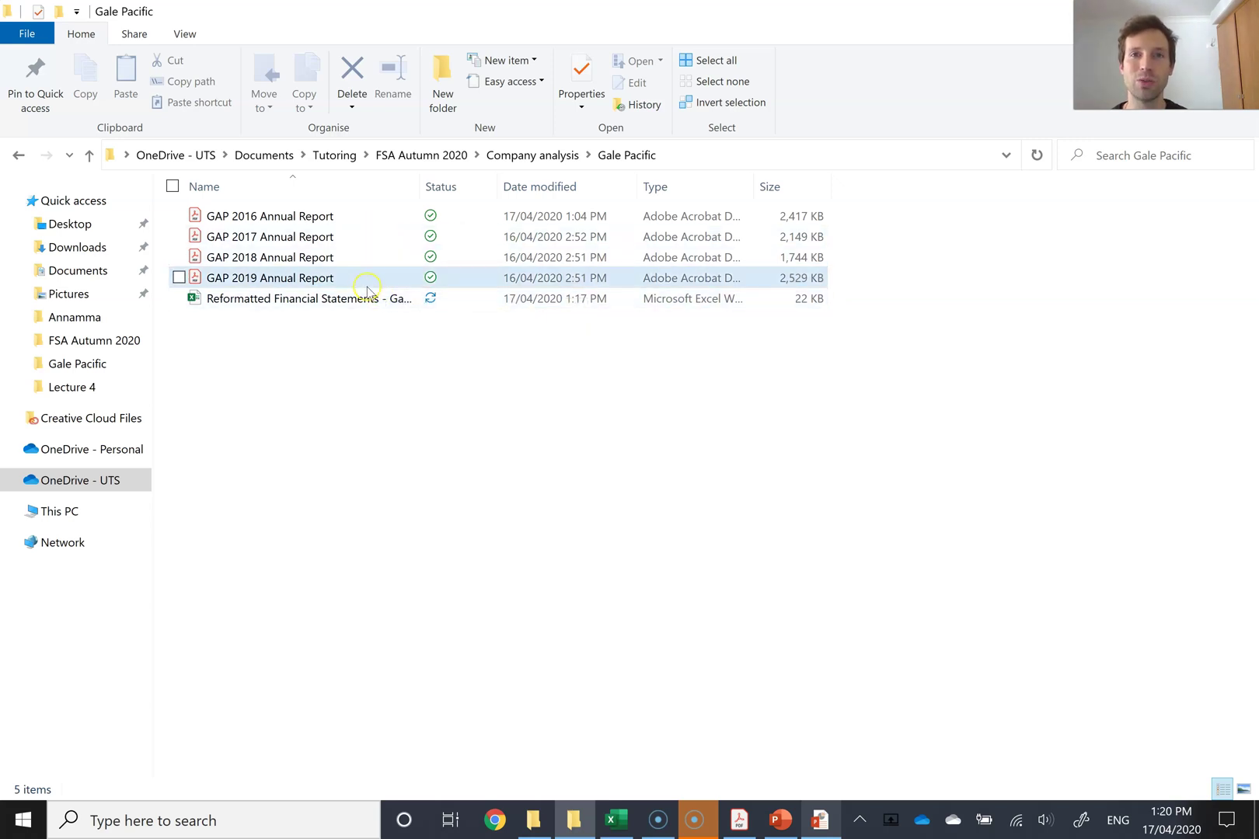
click(615, 819)
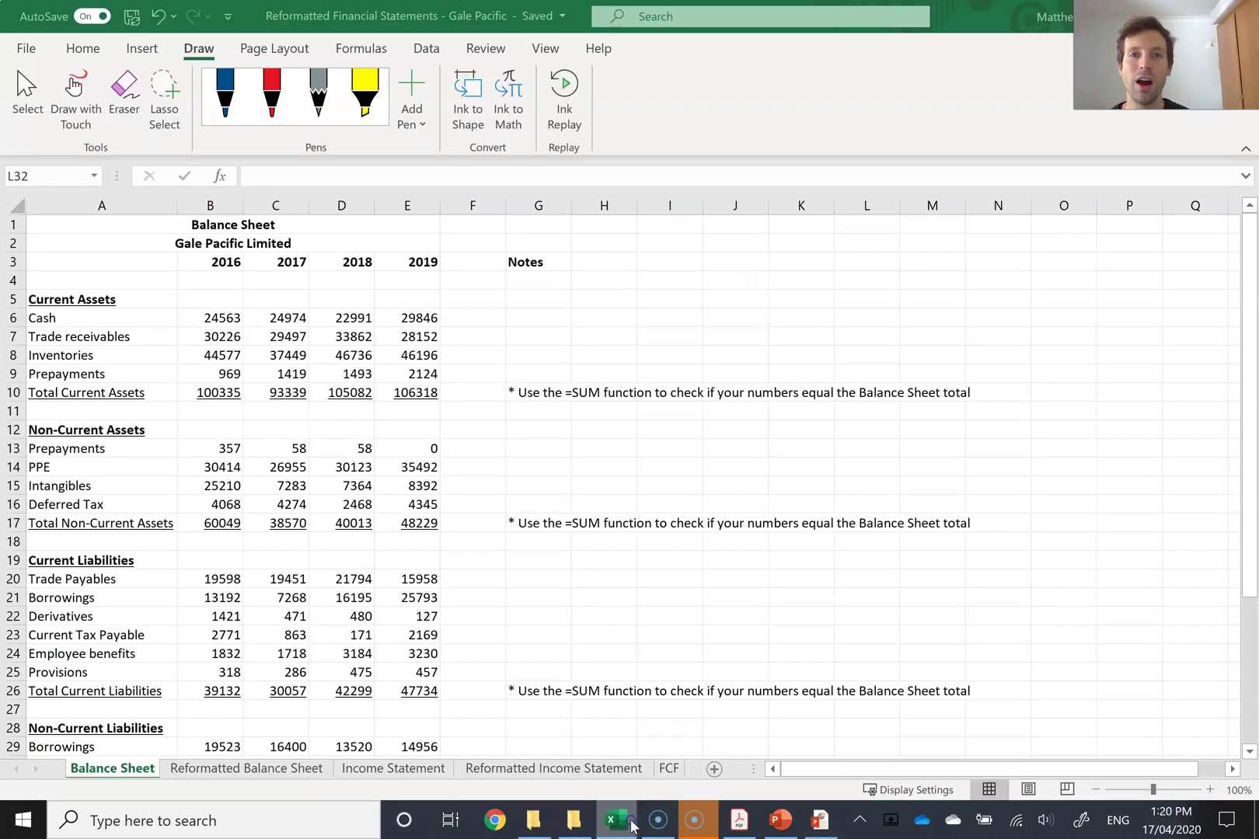
click(664, 327)
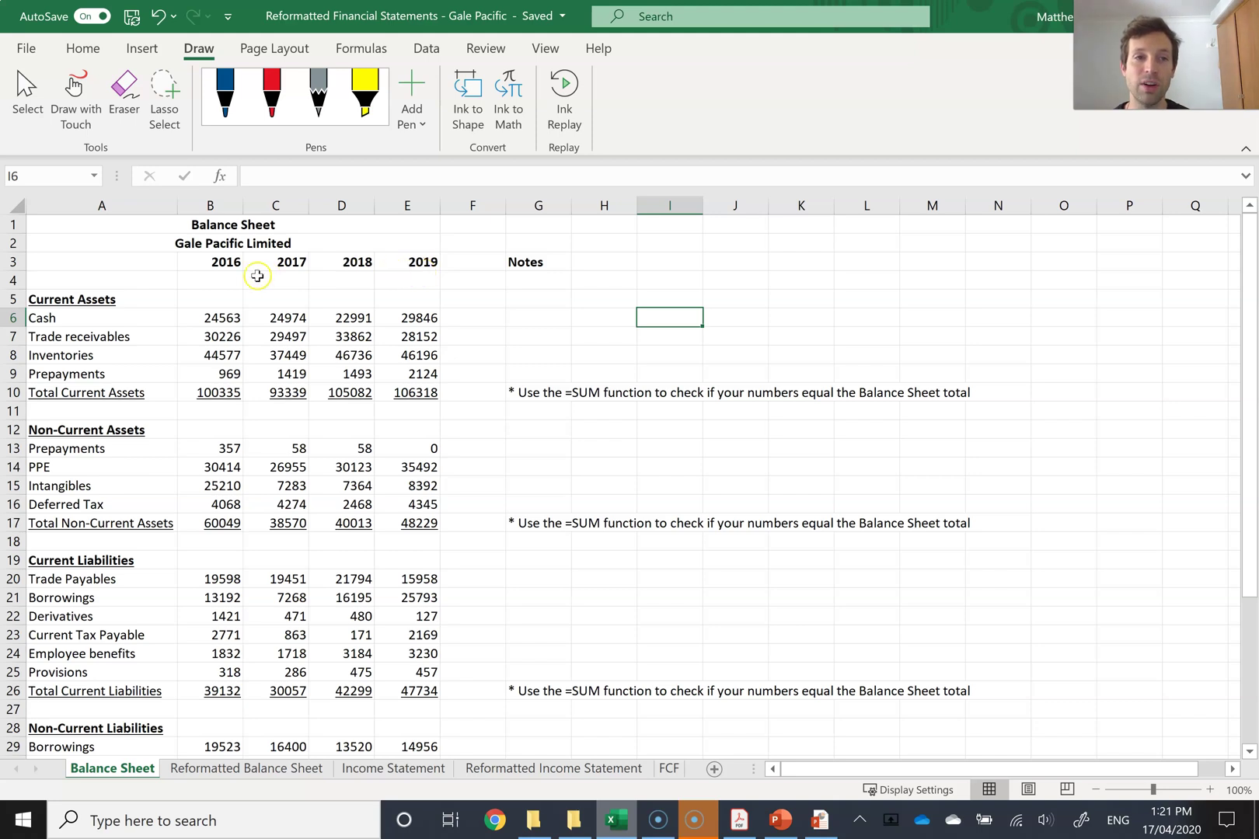
Switch to Acrobat Reader and examine the statement of financial position on page 38 of the GAP 2019 Annual Report
click(739, 820)
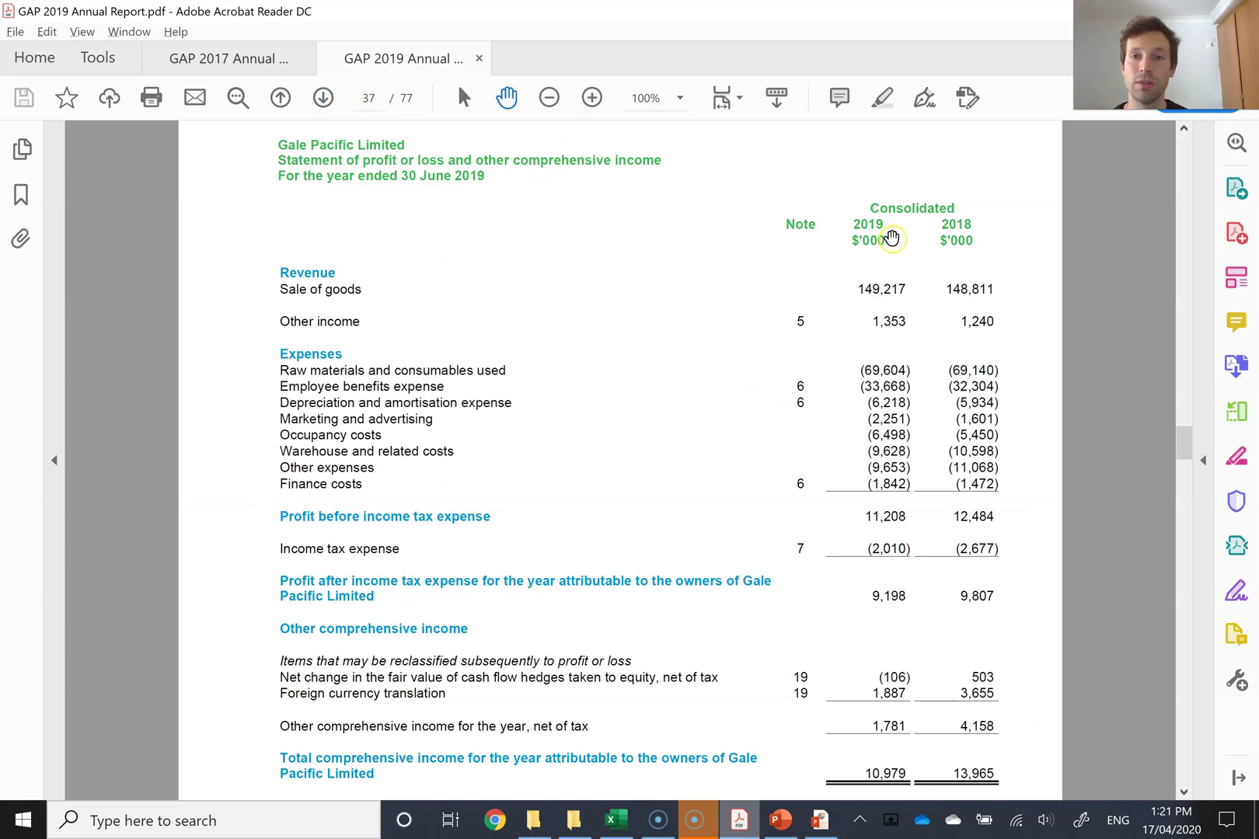
click(323, 98)
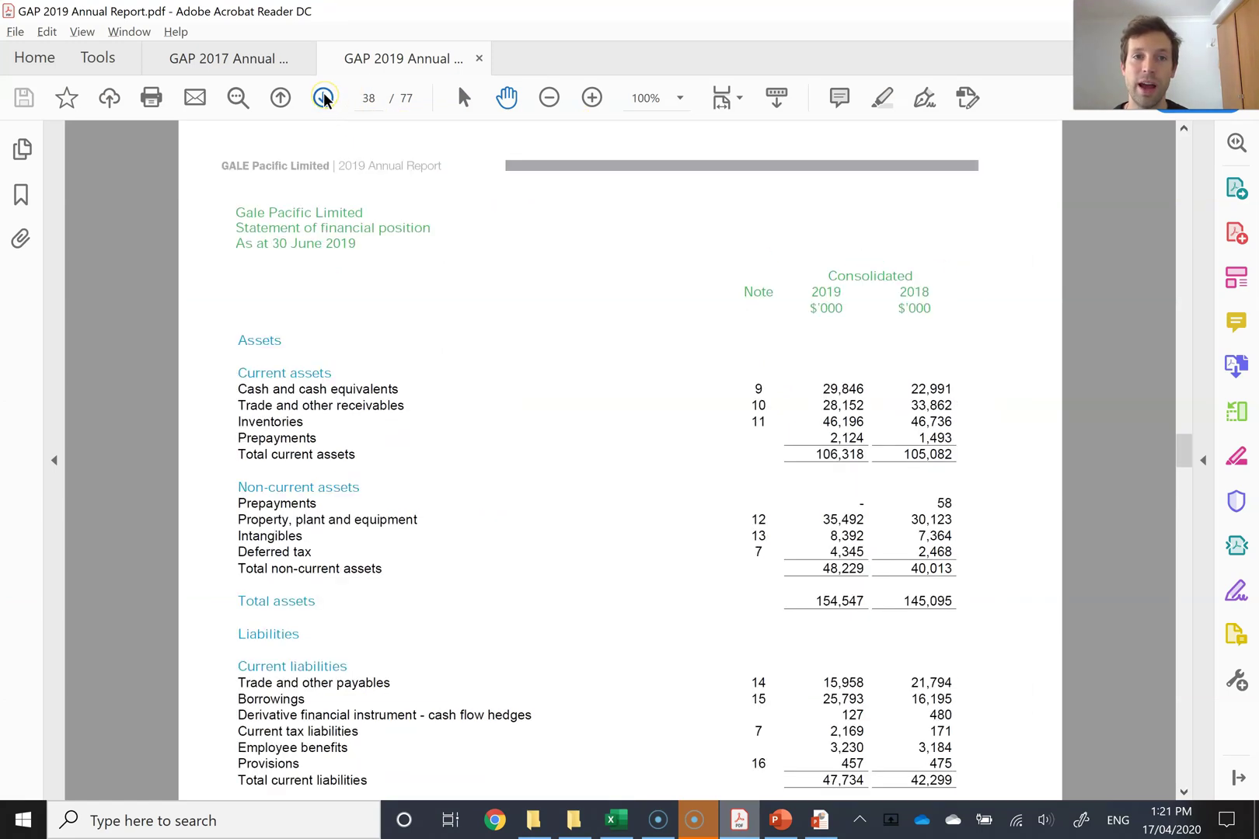
drag(587, 613, 584, 495)
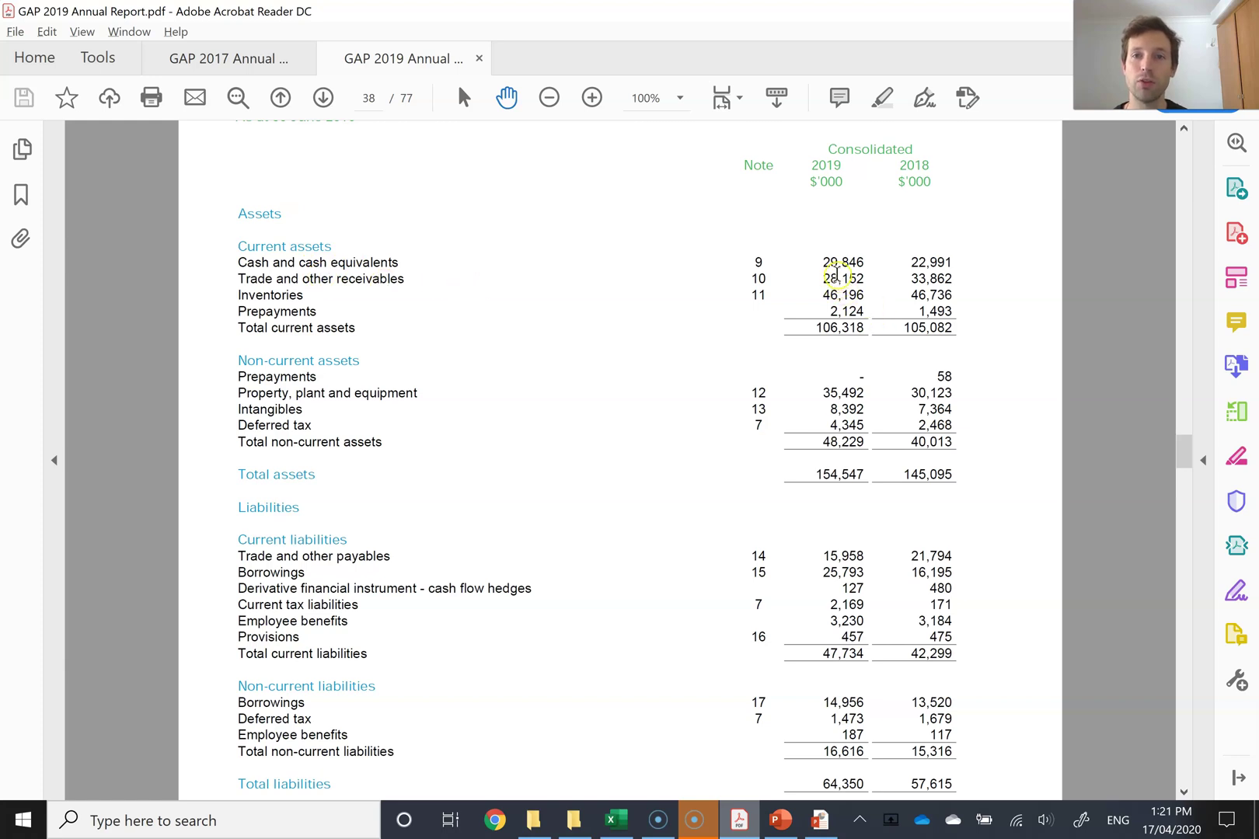
Return to Excel and review the Balance Sheet from the 2019 Cash entry down to the equity check row
key(alt+Tab)
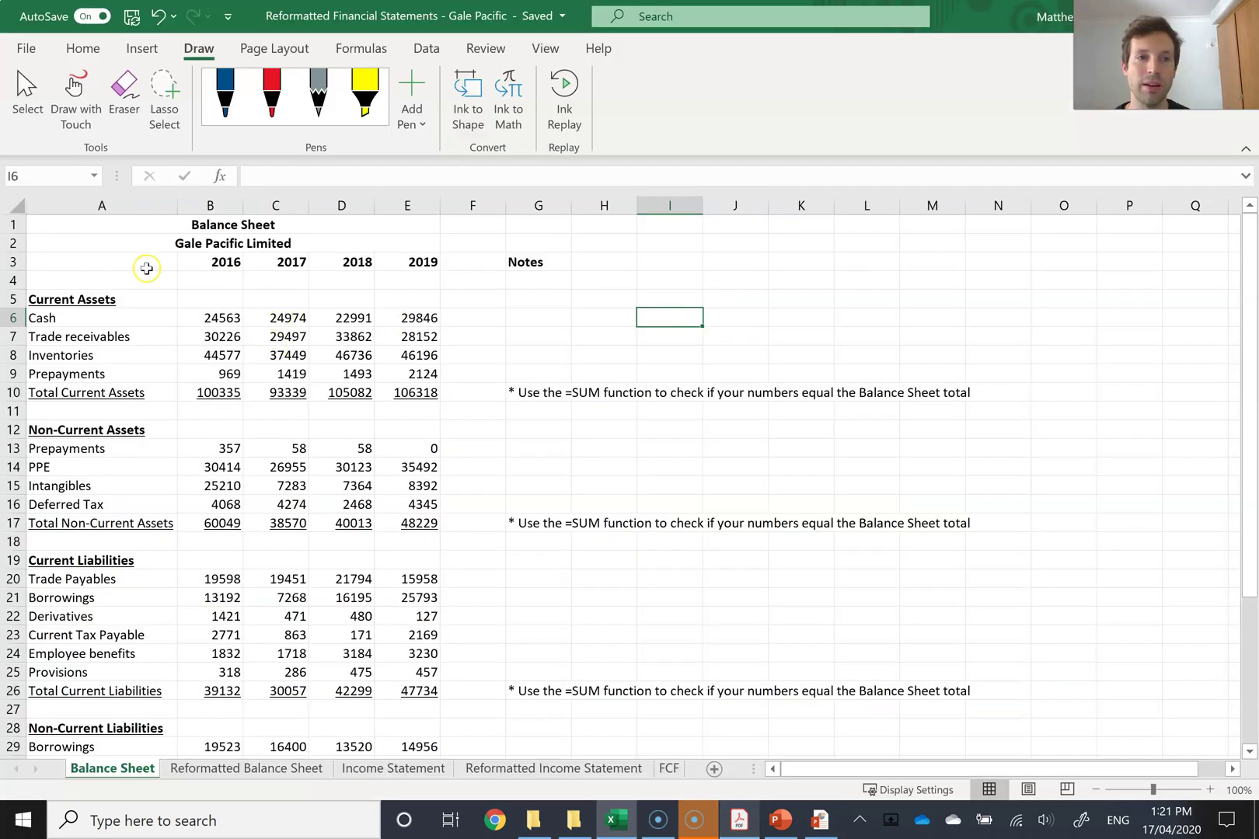
click(68, 317)
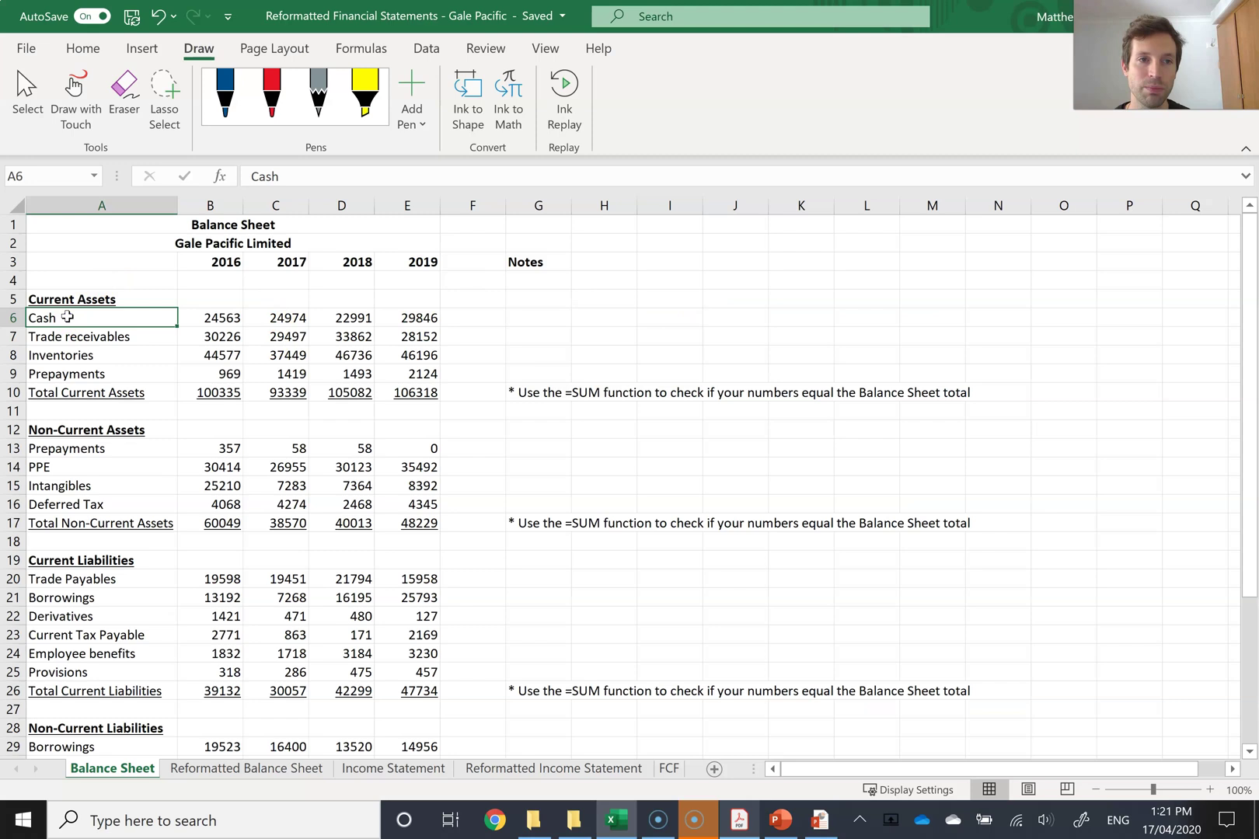
click(393, 320)
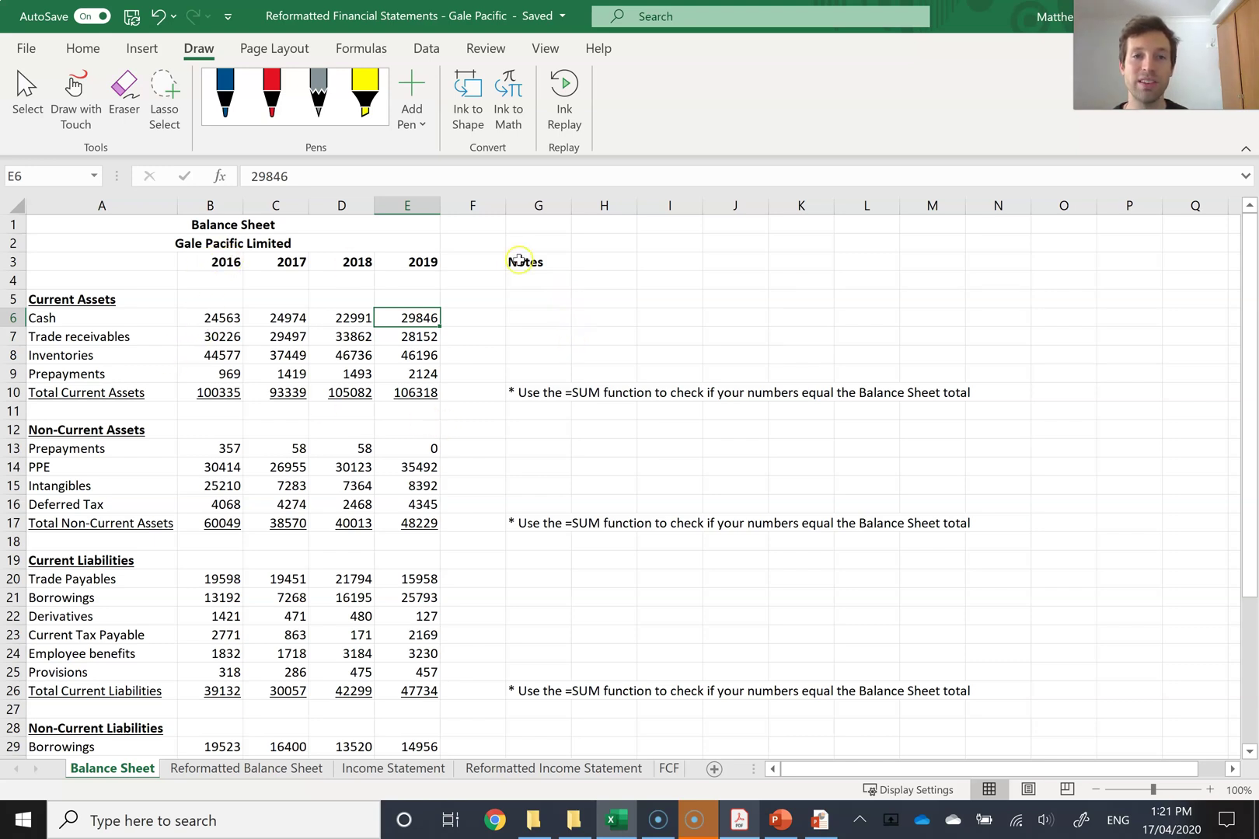
scroll(350, 414, down, 2)
scroll(351, 415, down, 2)
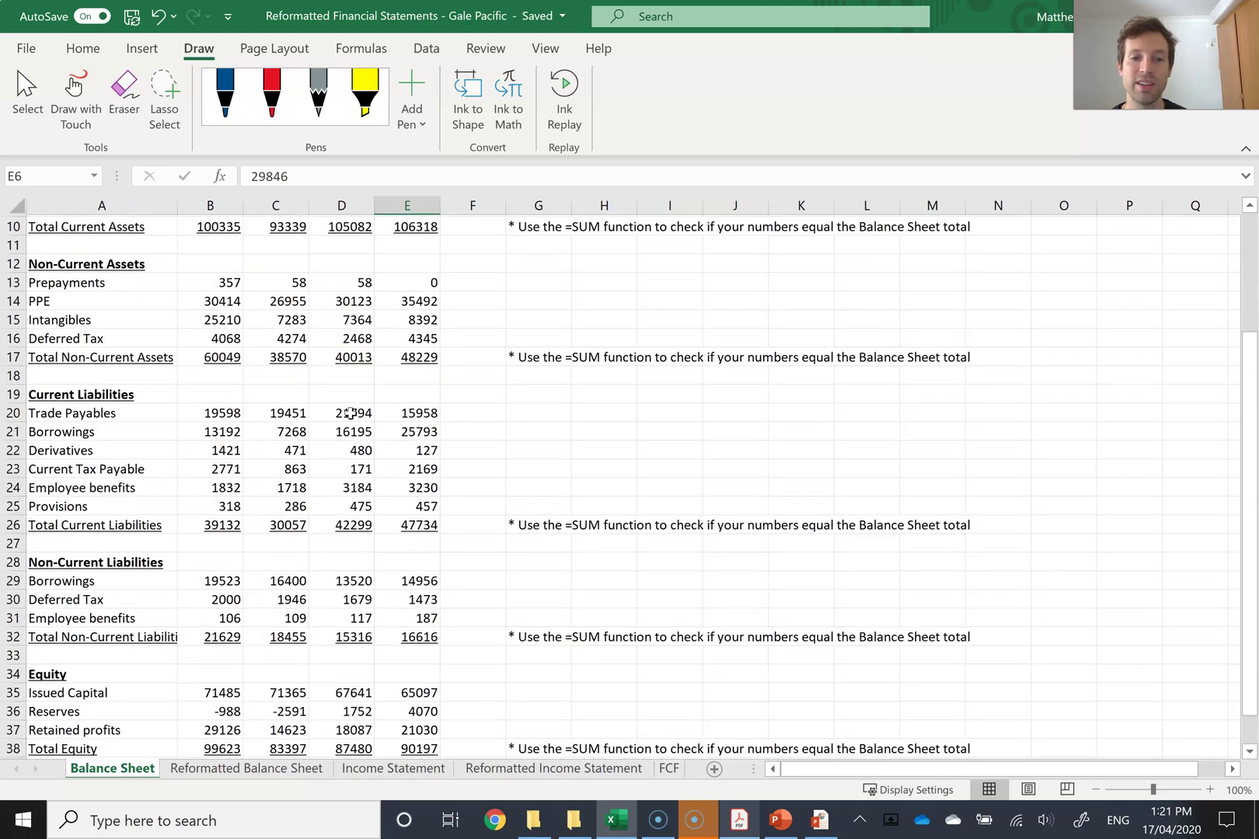
scroll(350, 414, down, 2)
scroll(428, 410, up, 1)
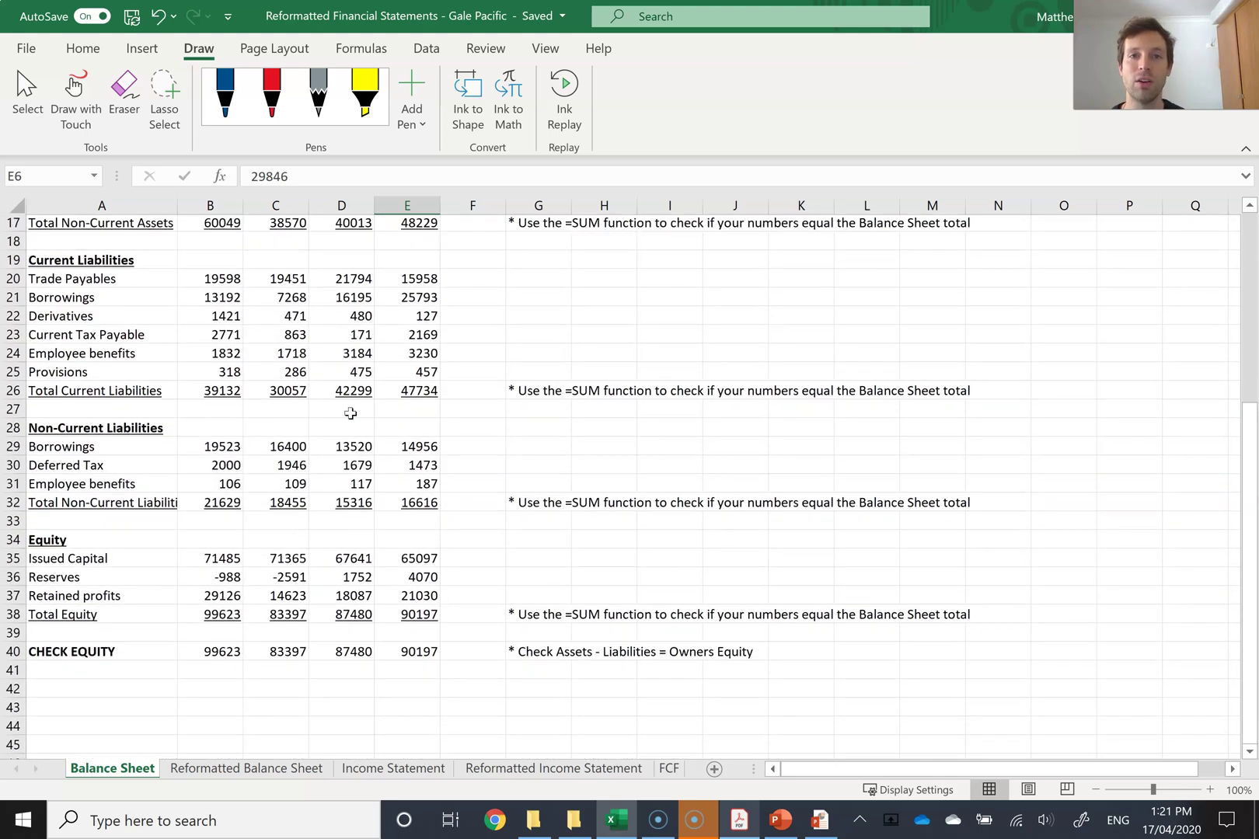
Open the Income Statement sheet and inspect the Sales revenue entry for 2019
click(379, 769)
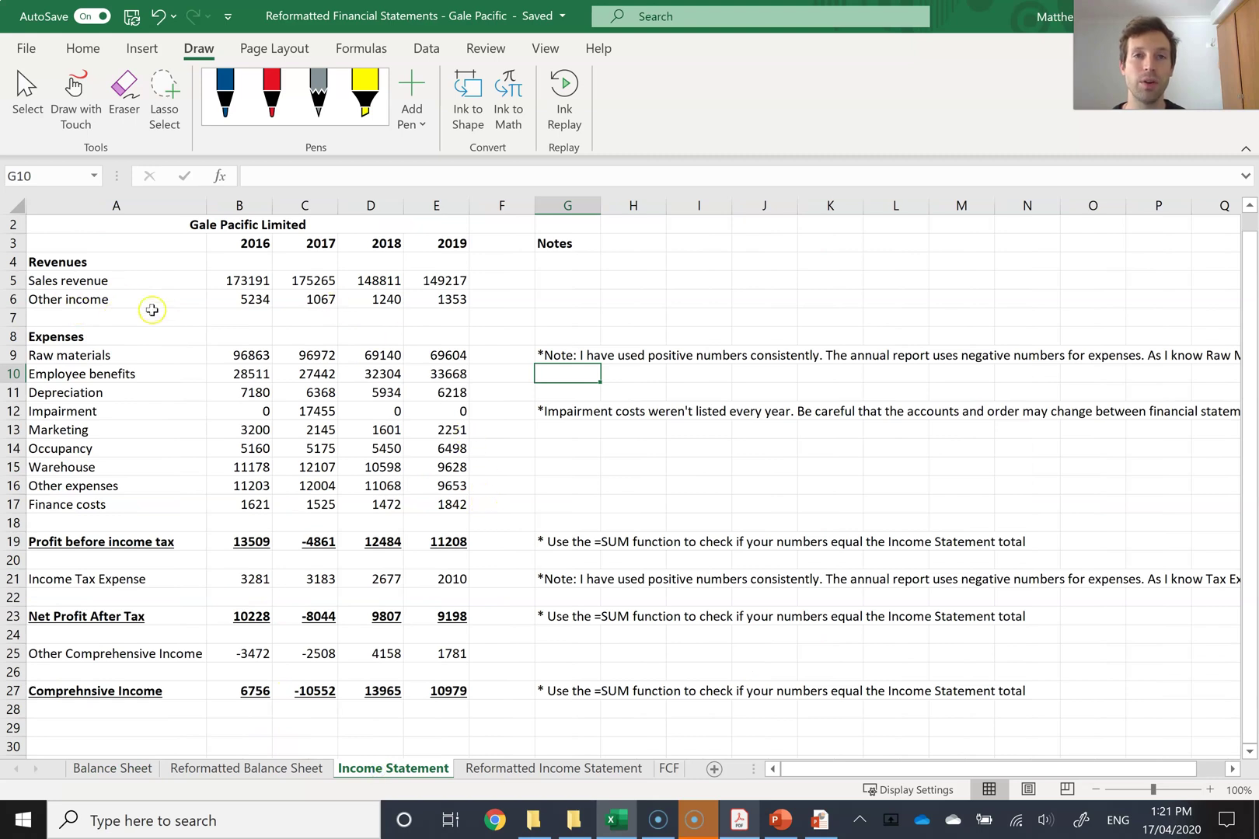
click(103, 261)
click(101, 282)
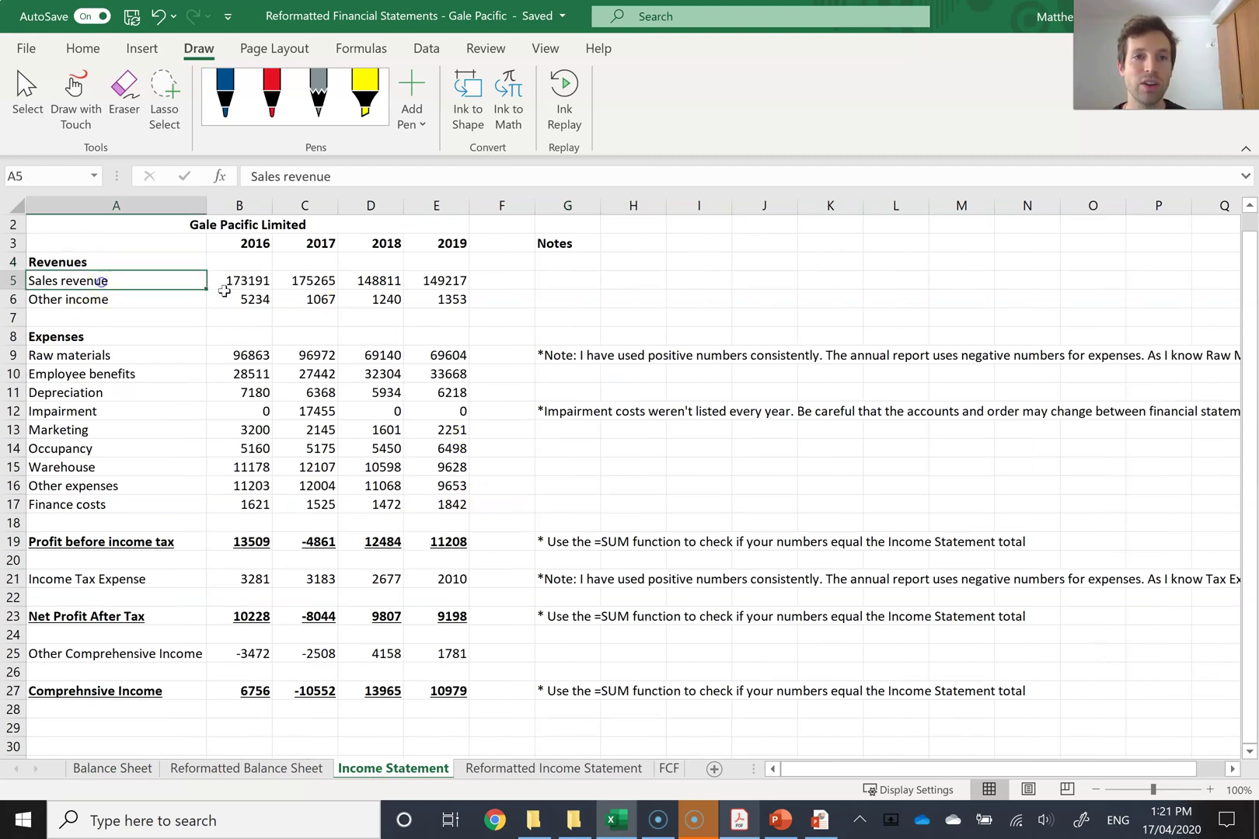
click(421, 281)
Switch to the GAP 2019 Annual Report in Acrobat Reader and find Sale of goods in the statement of profit or loss
key(alt+Tab)
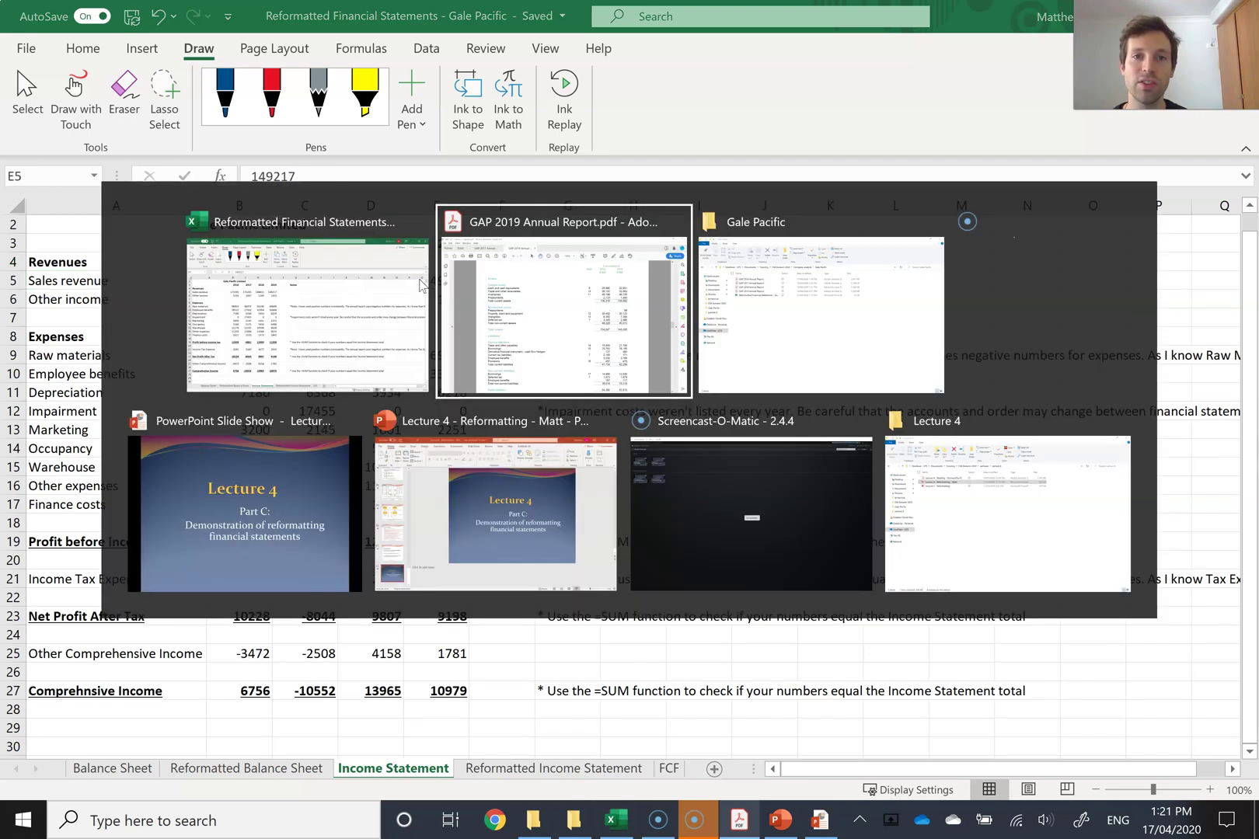
scroll(709, 343, up, 3)
scroll(709, 344, up, 15)
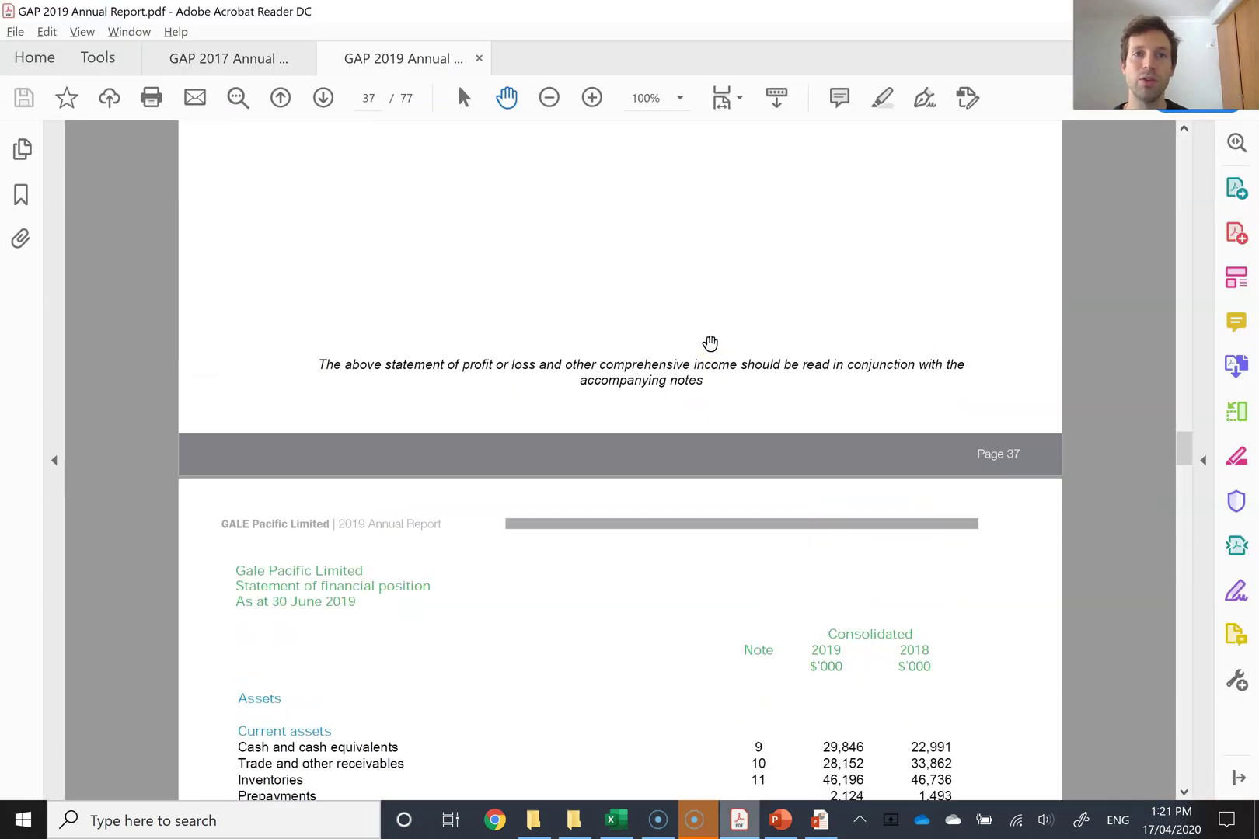
scroll(709, 344, up, 5)
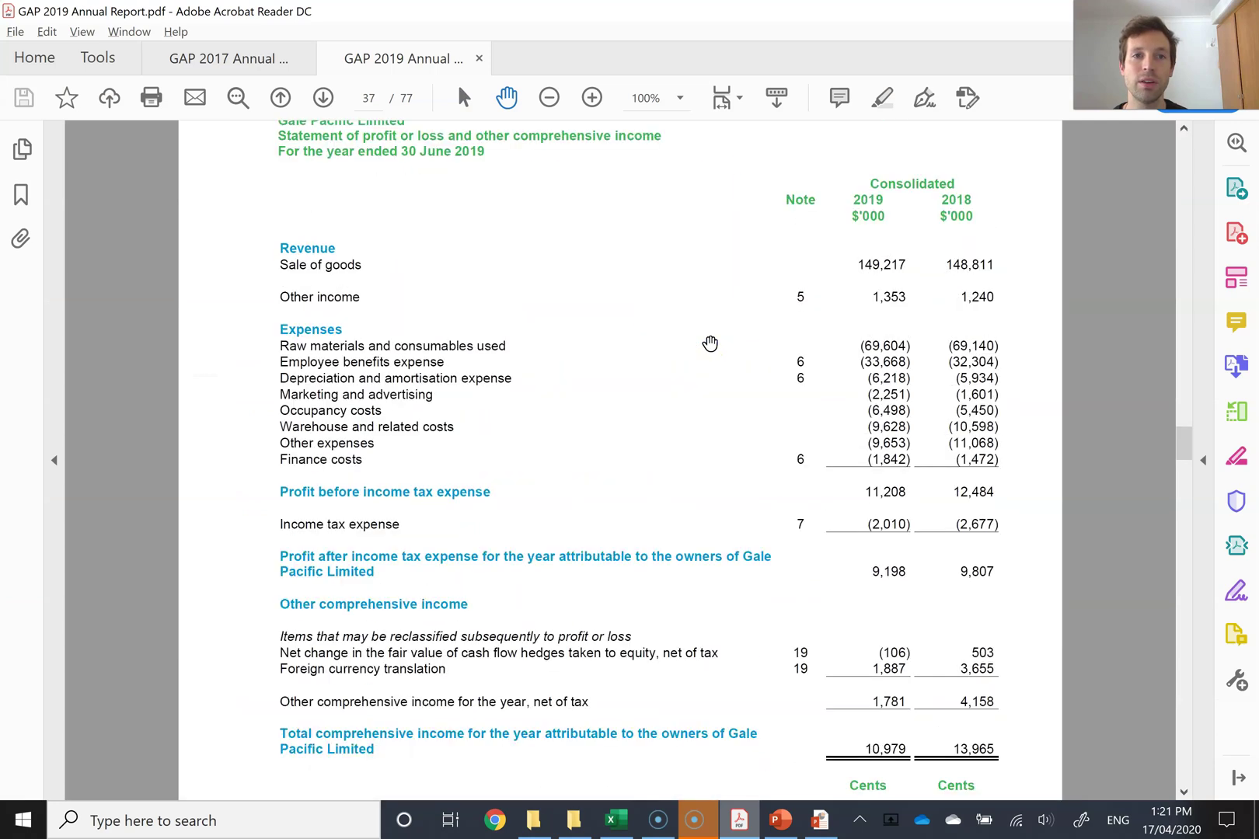
click(341, 262)
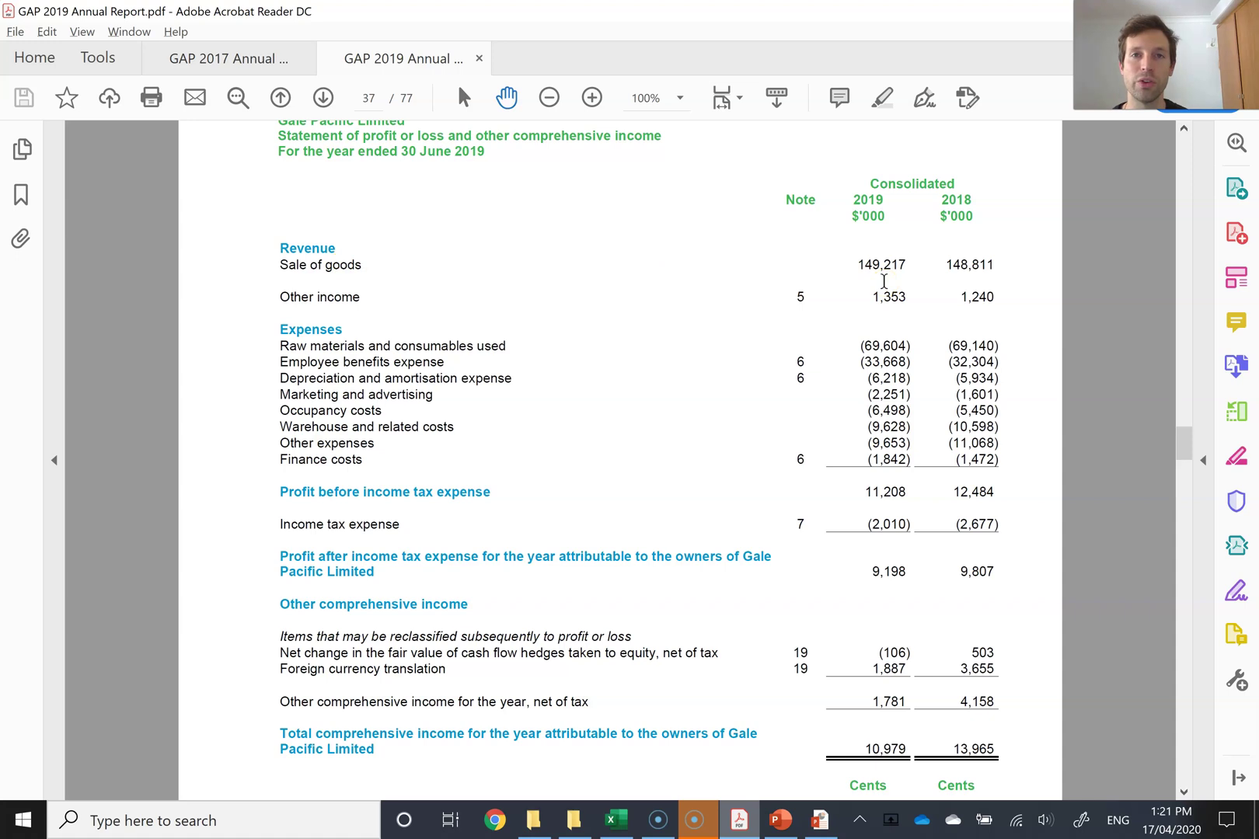
Return to Excel, read the Raw materials note on the Income Statement, and go back to the Balance Sheet
key(alt+Tab)
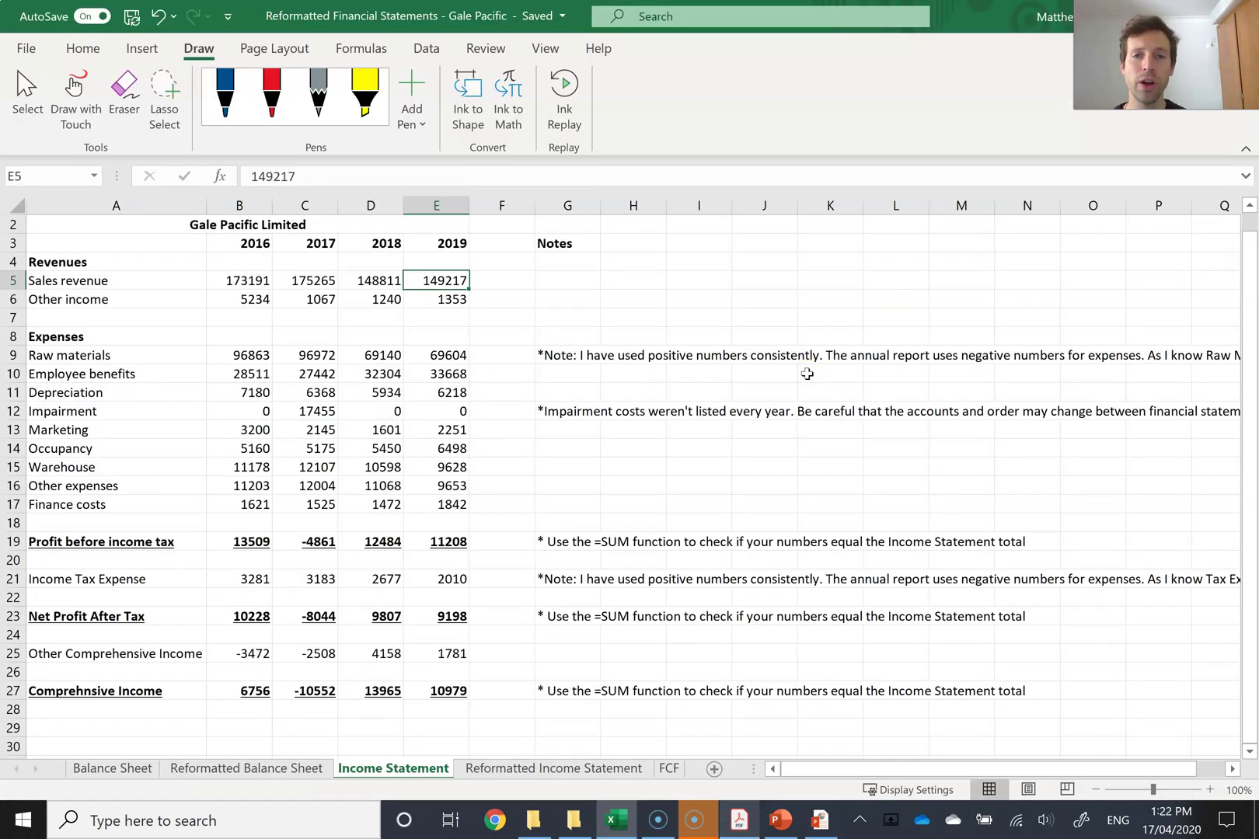
click(580, 359)
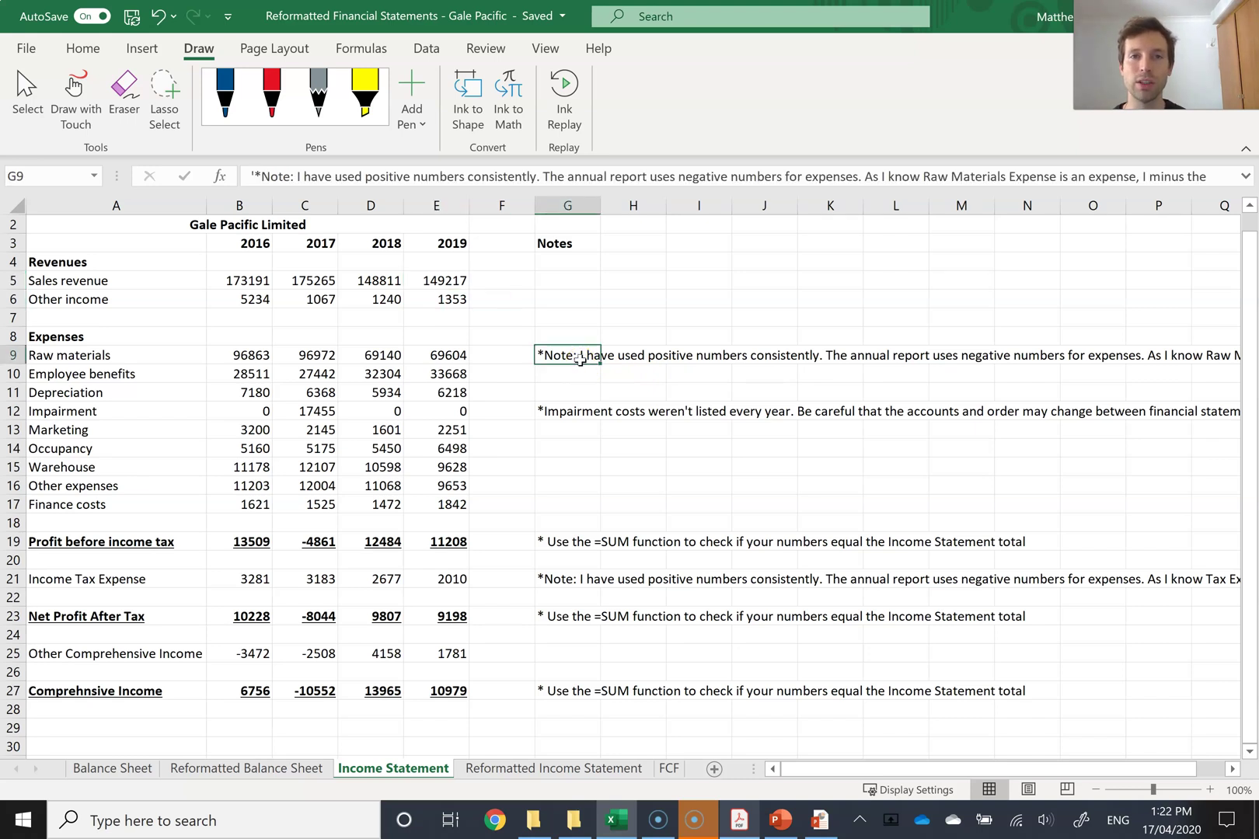
key(ctrl+Page_Up)
key(ctrl+Page_Up)
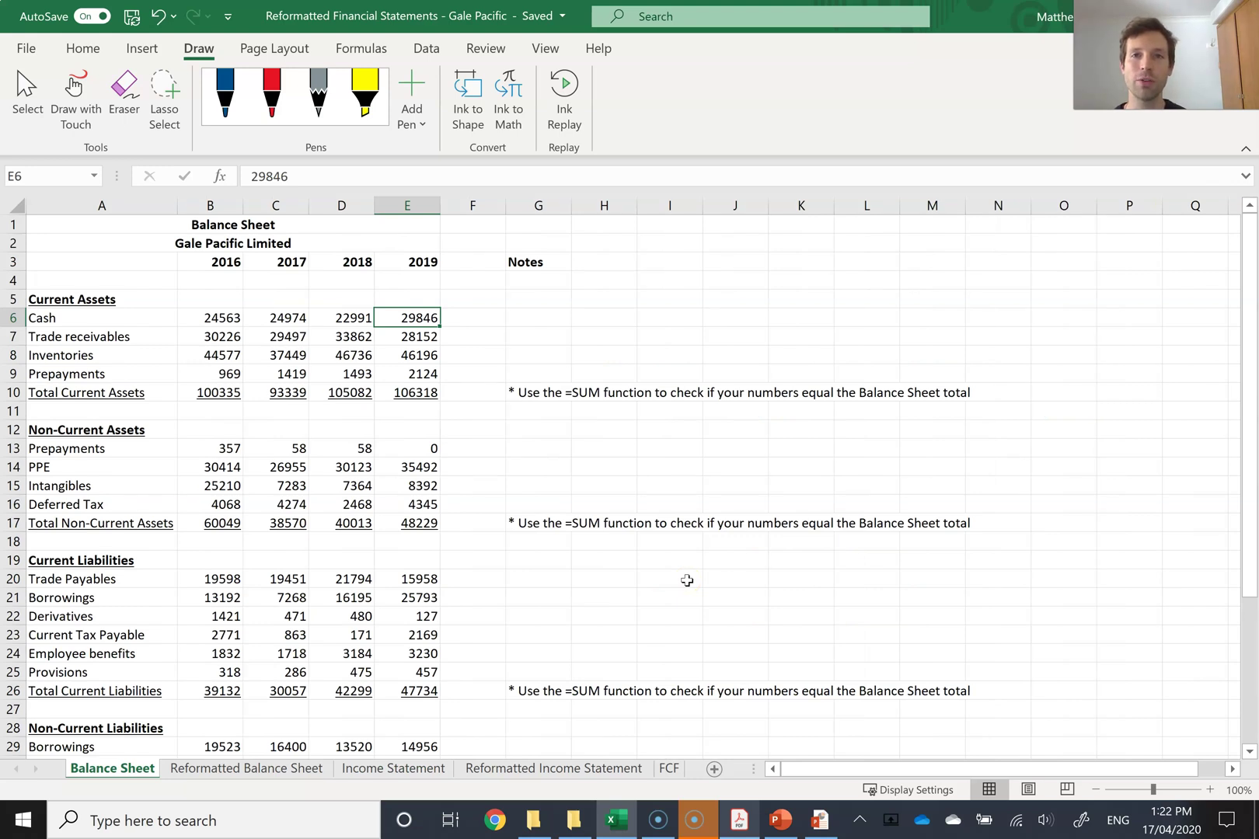
click(325, 468)
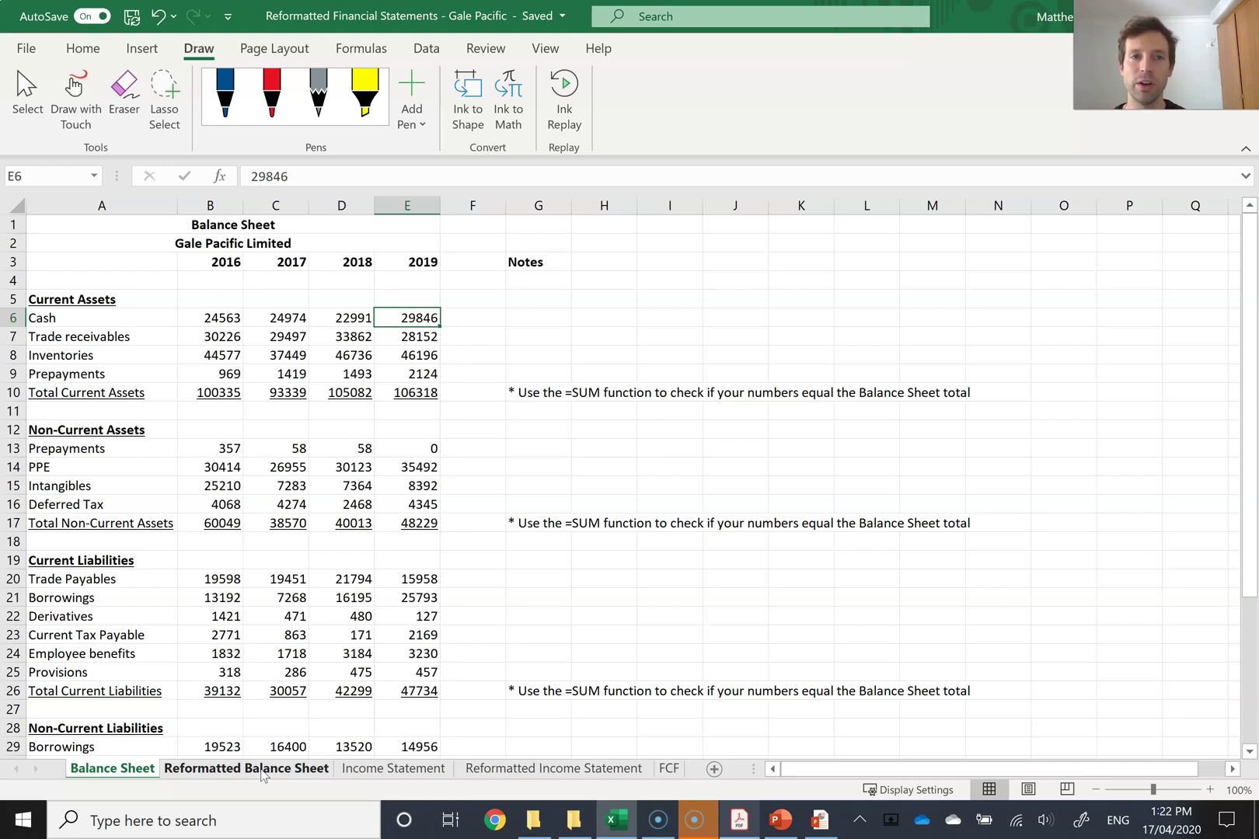
Open the Reformatted Balance Sheet and read the note beside Total Current Operating Liabilities
click(213, 777)
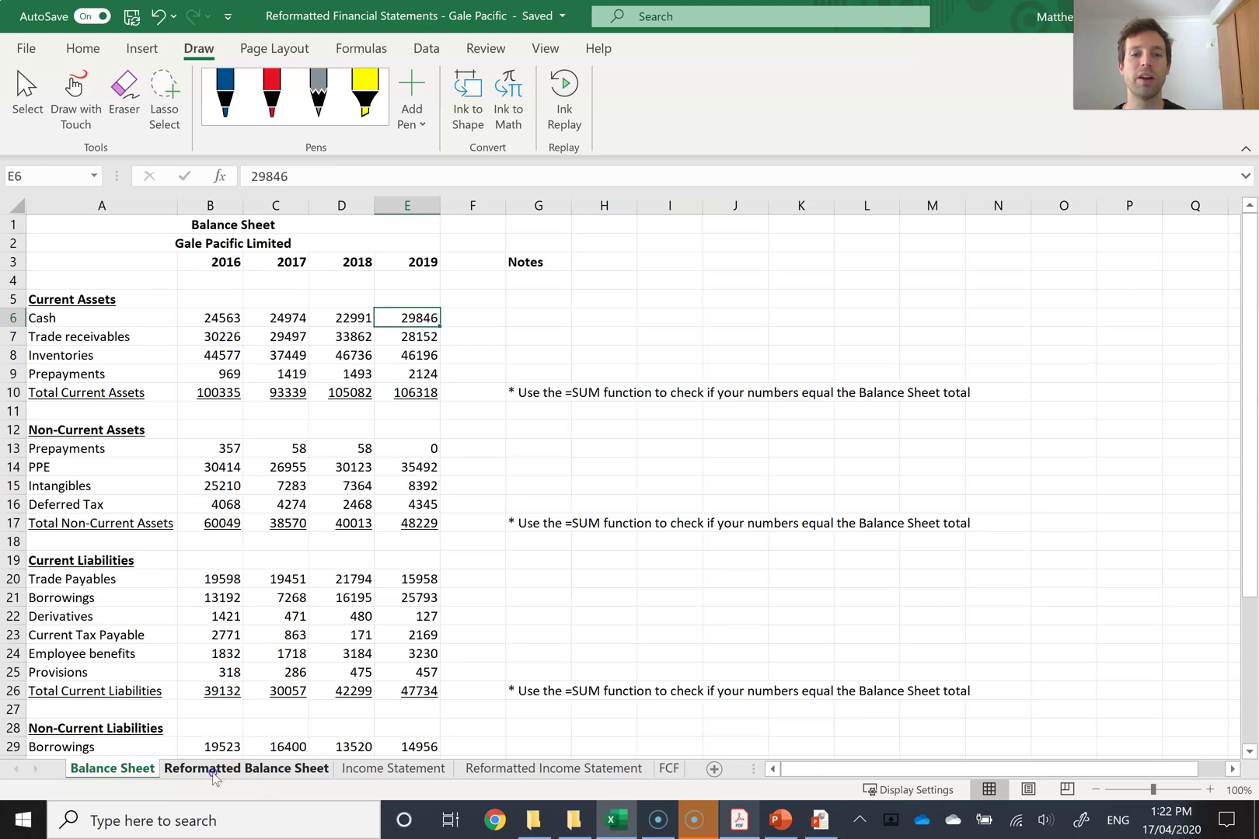
scroll(186, 225, up, 7)
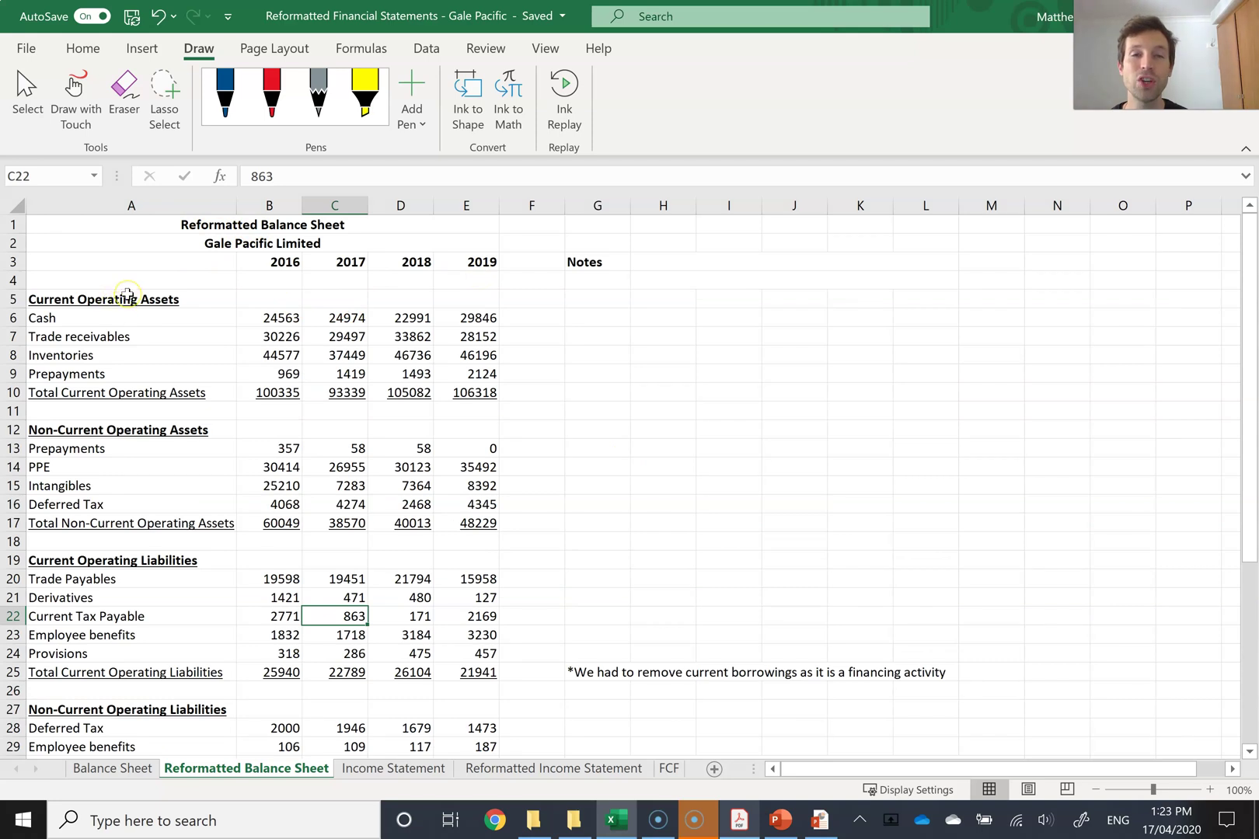
scroll(127, 296, down, 1)
scroll(135, 282, up, 1)
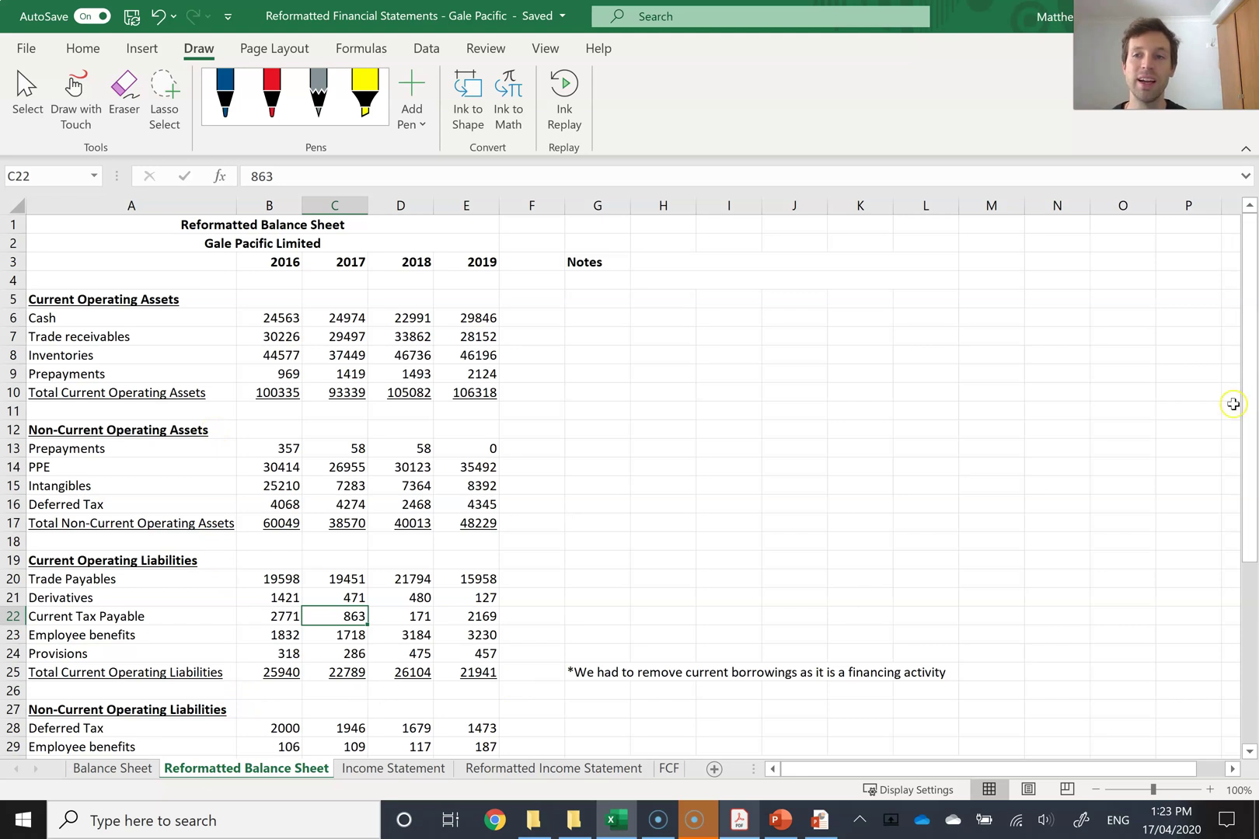
drag(1249, 386, 1244, 403)
click(609, 656)
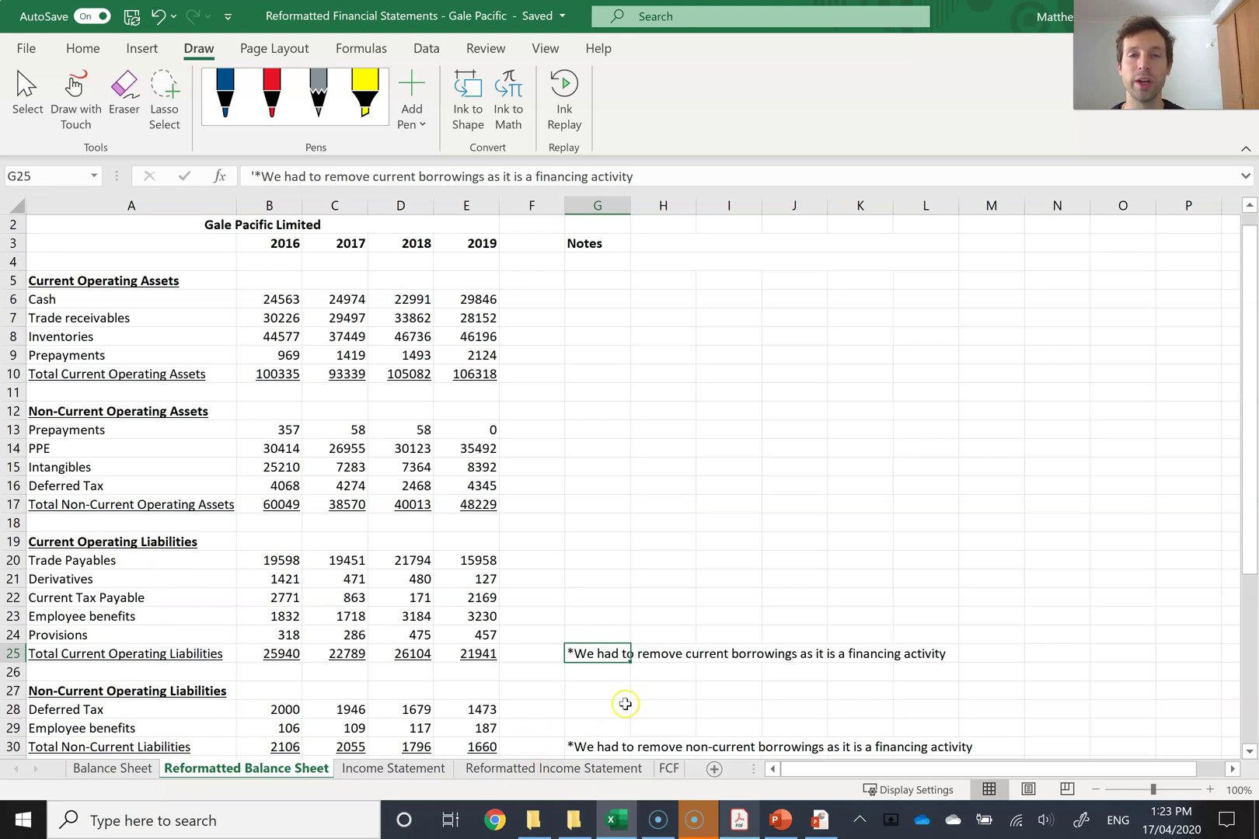
Inspect the 2016 Net Operating Assets (NOA) formula and its referenced cells without altering it
drag(1253, 388, 1254, 402)
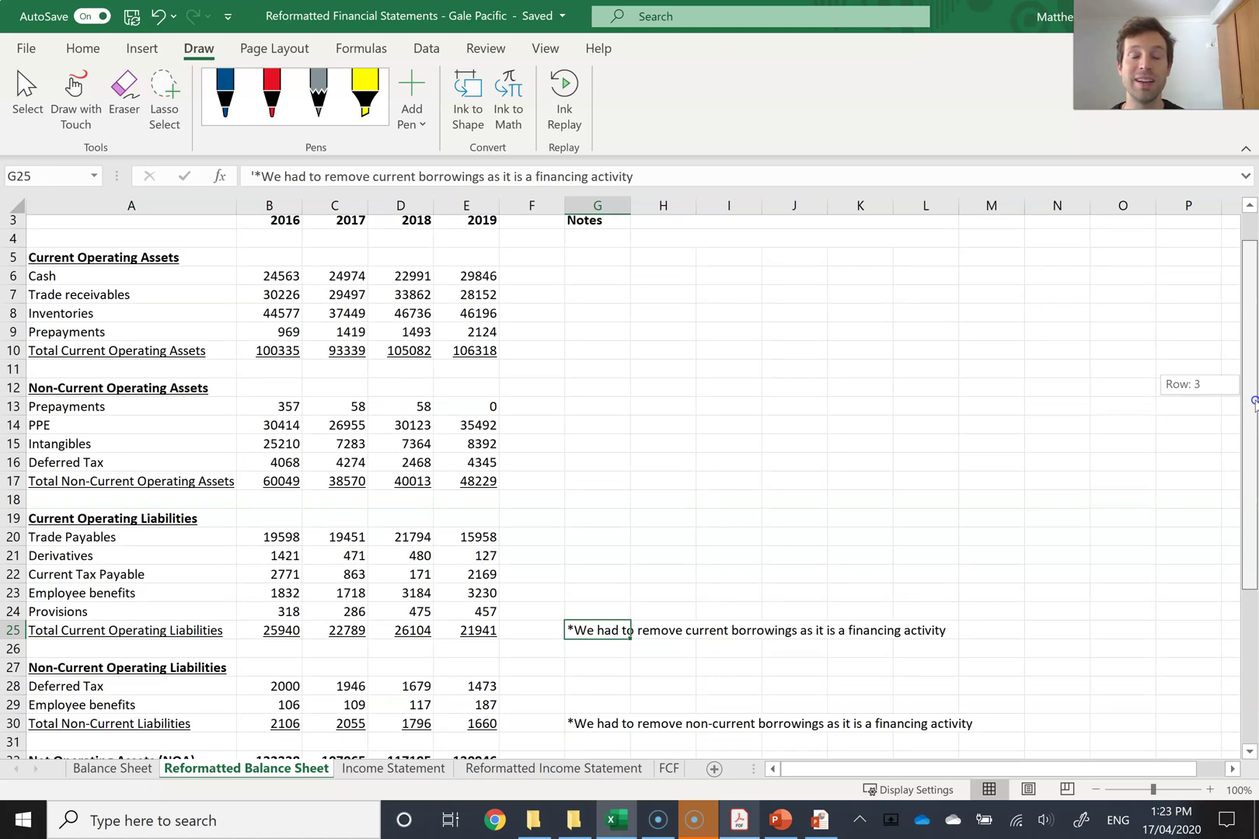
drag(1254, 402, 1254, 420)
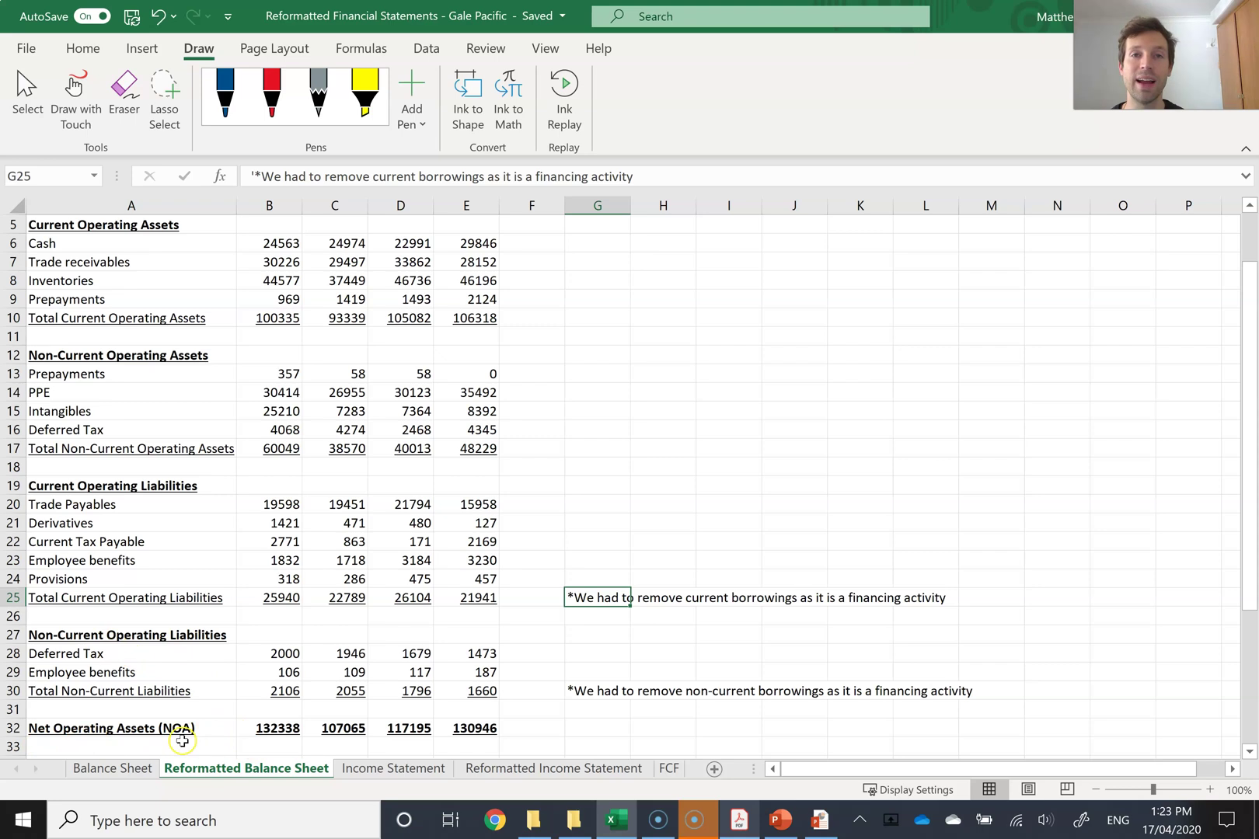
double_click(249, 728)
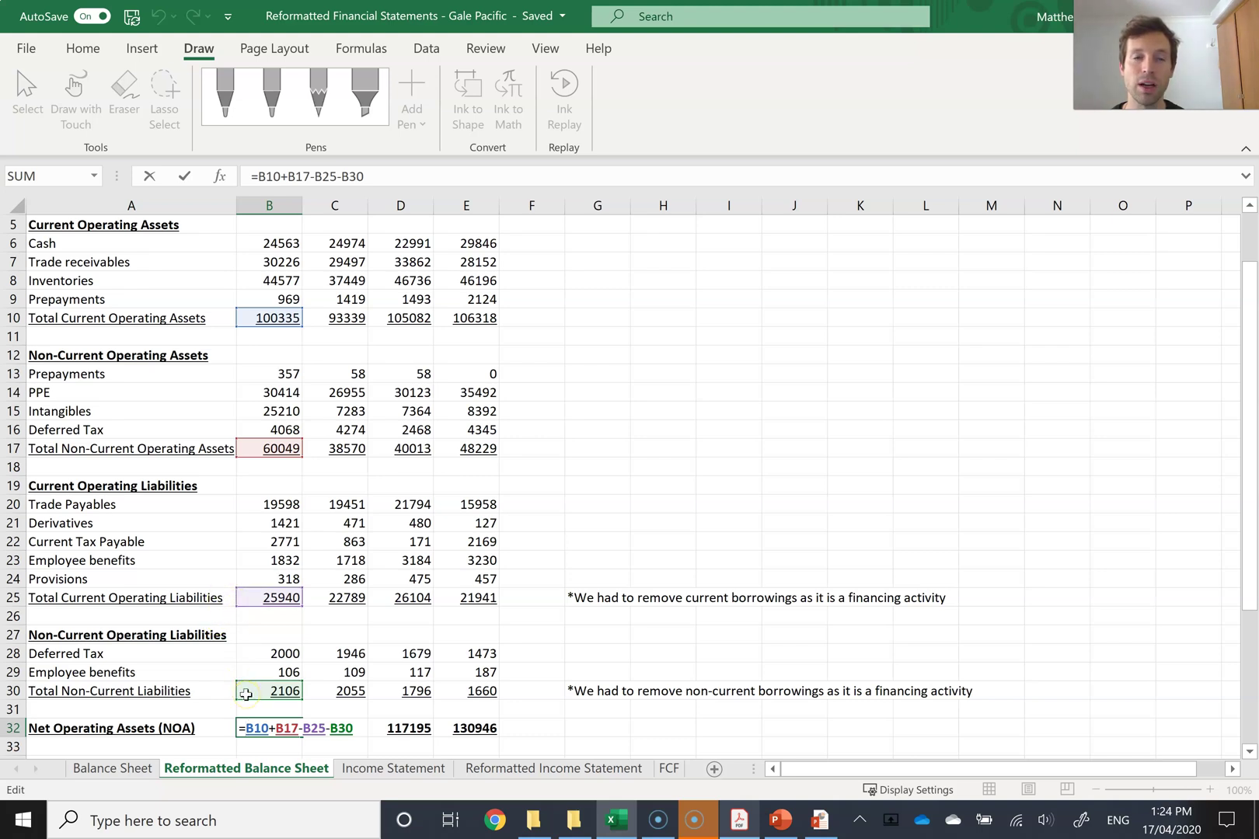
key(Return)
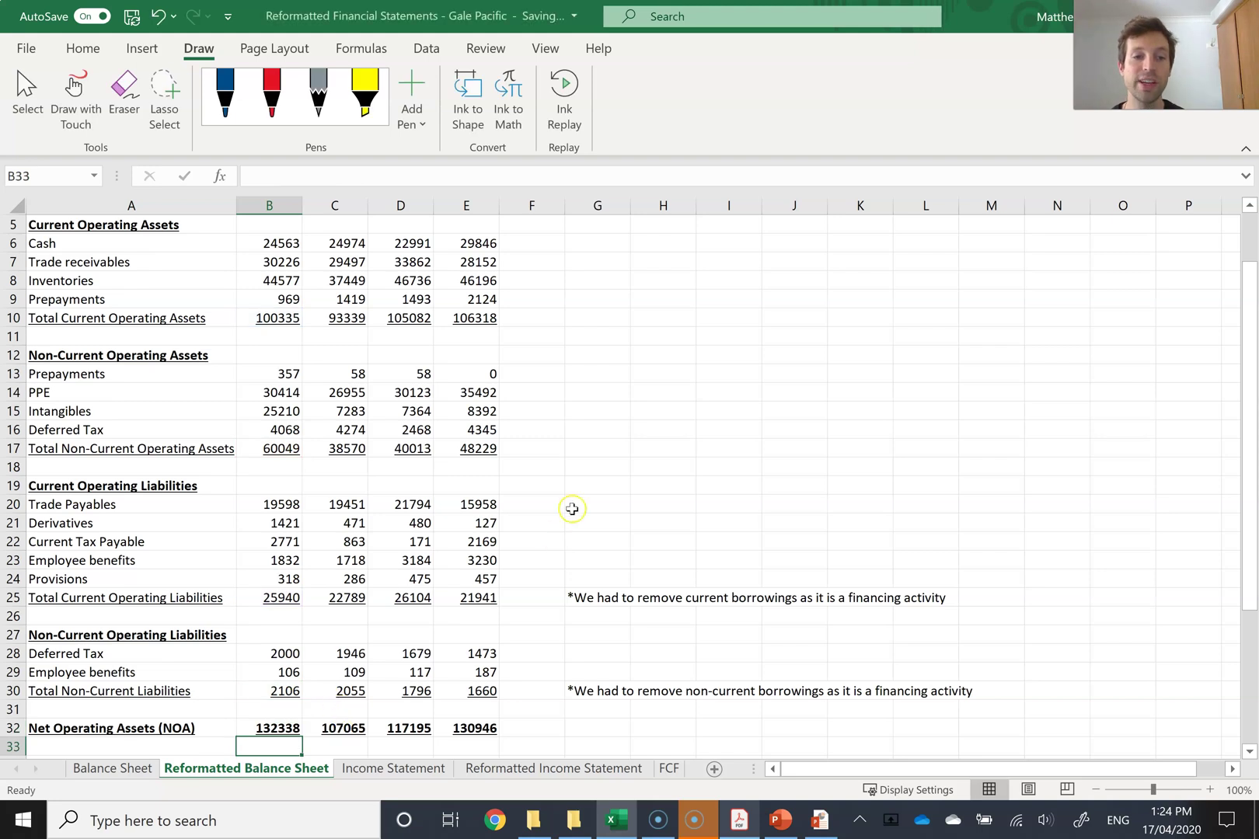
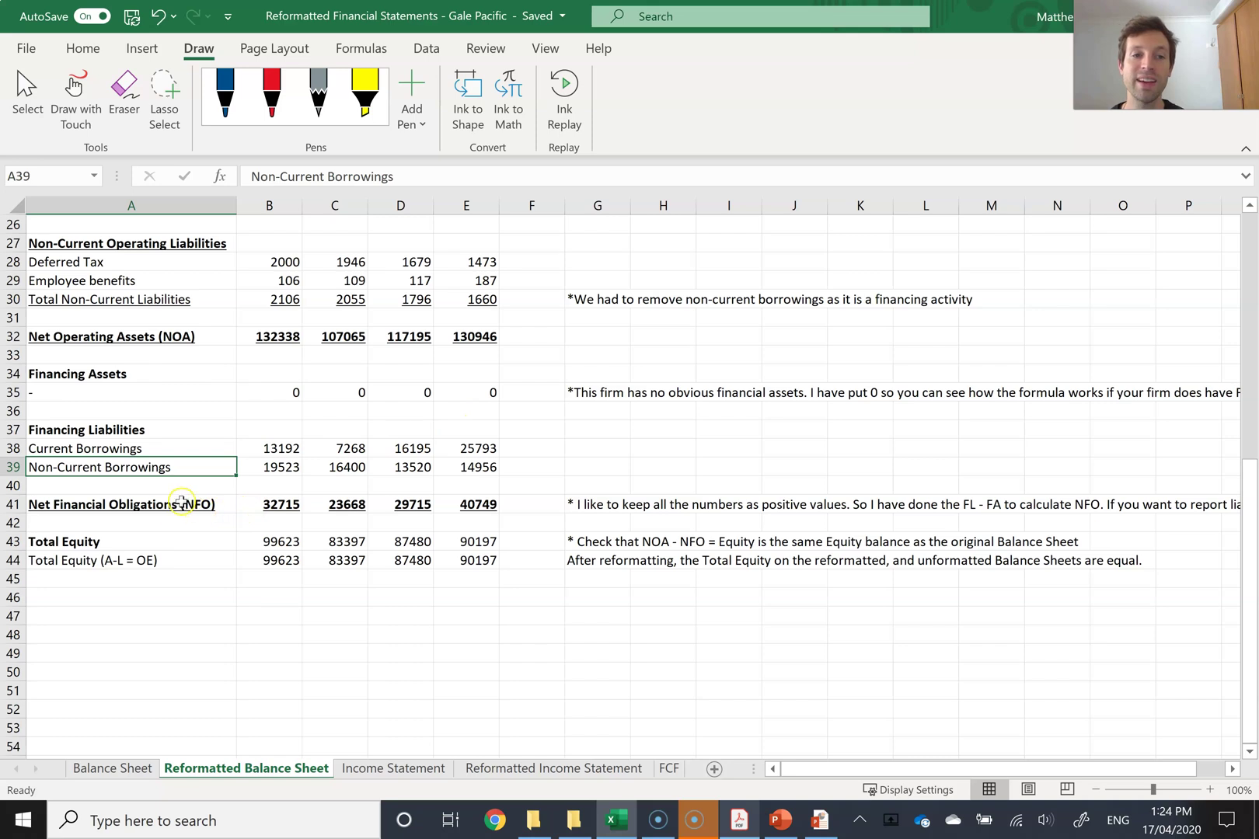
Inspect the 2016 formulas for Net Financial Obligations (NFO) and Total Equity without altering them
click(183, 503)
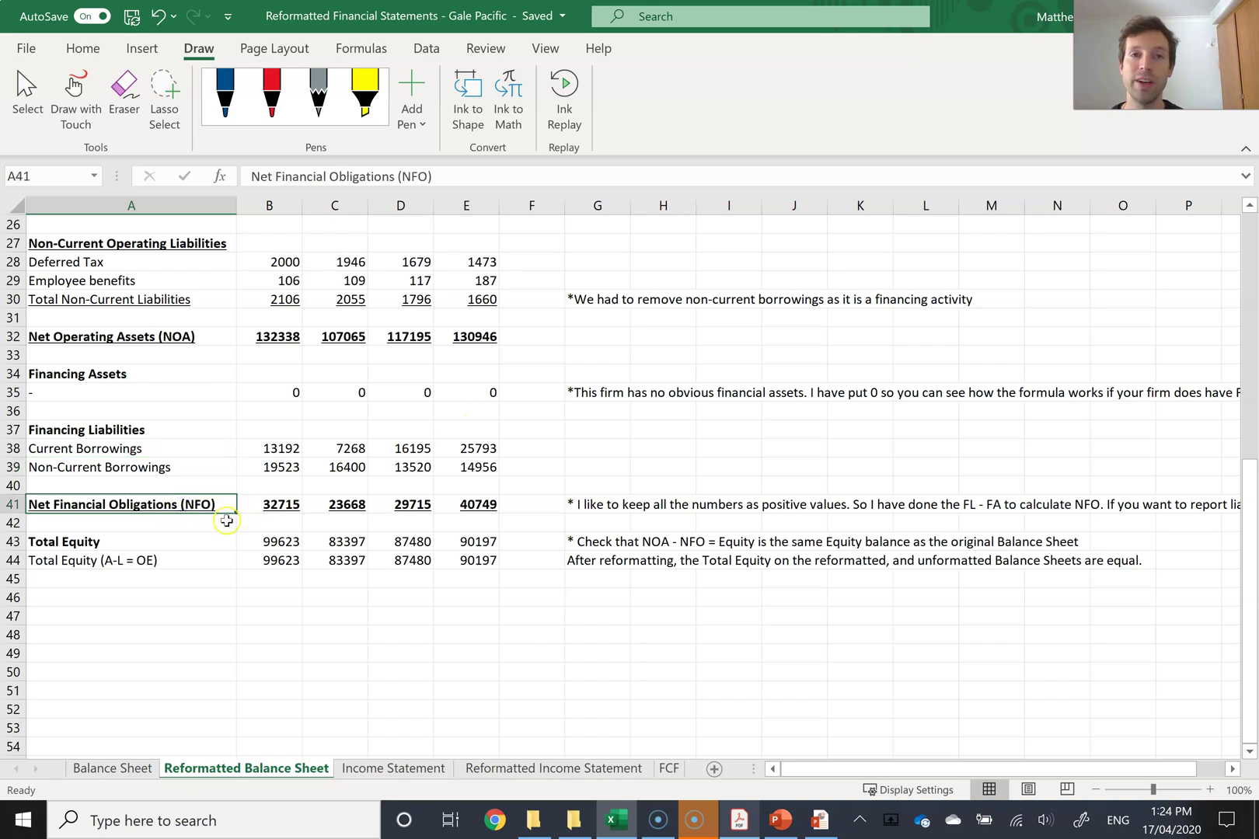
click(262, 511)
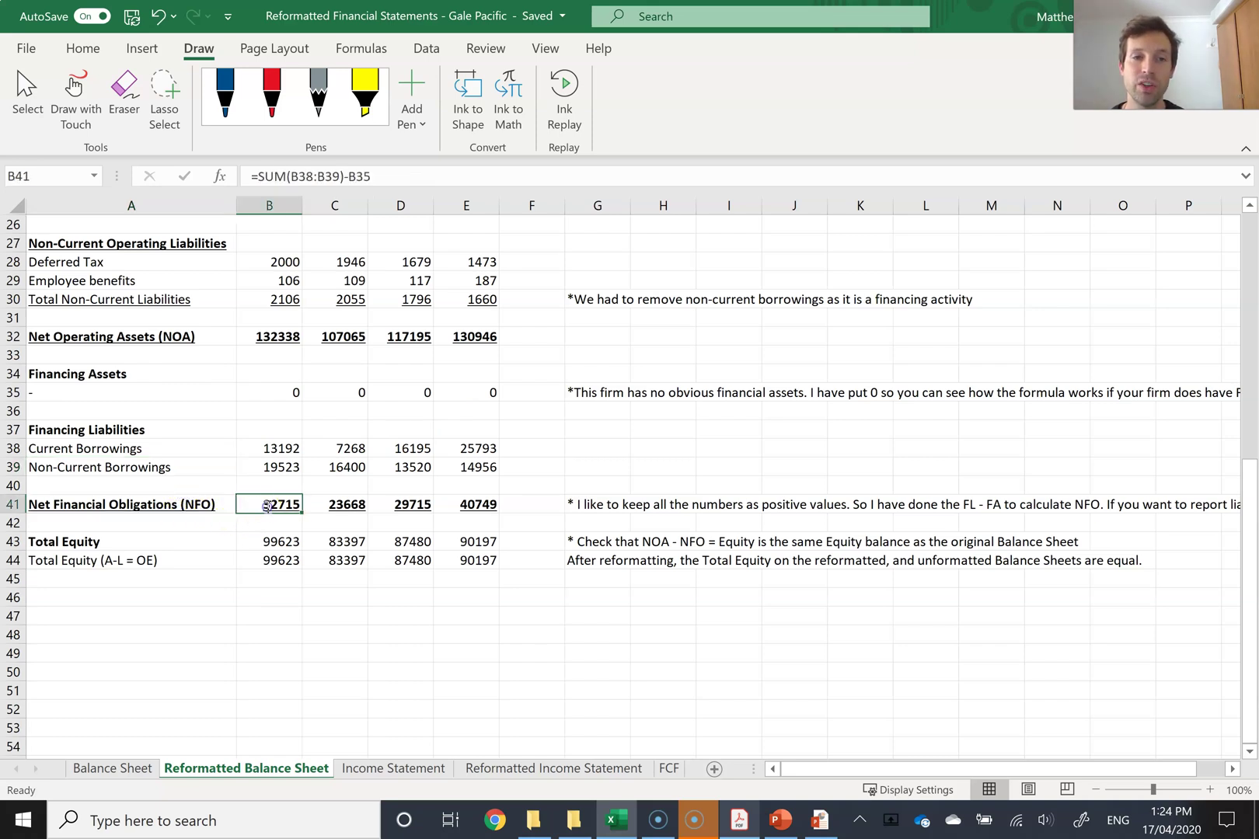
double_click(261, 507)
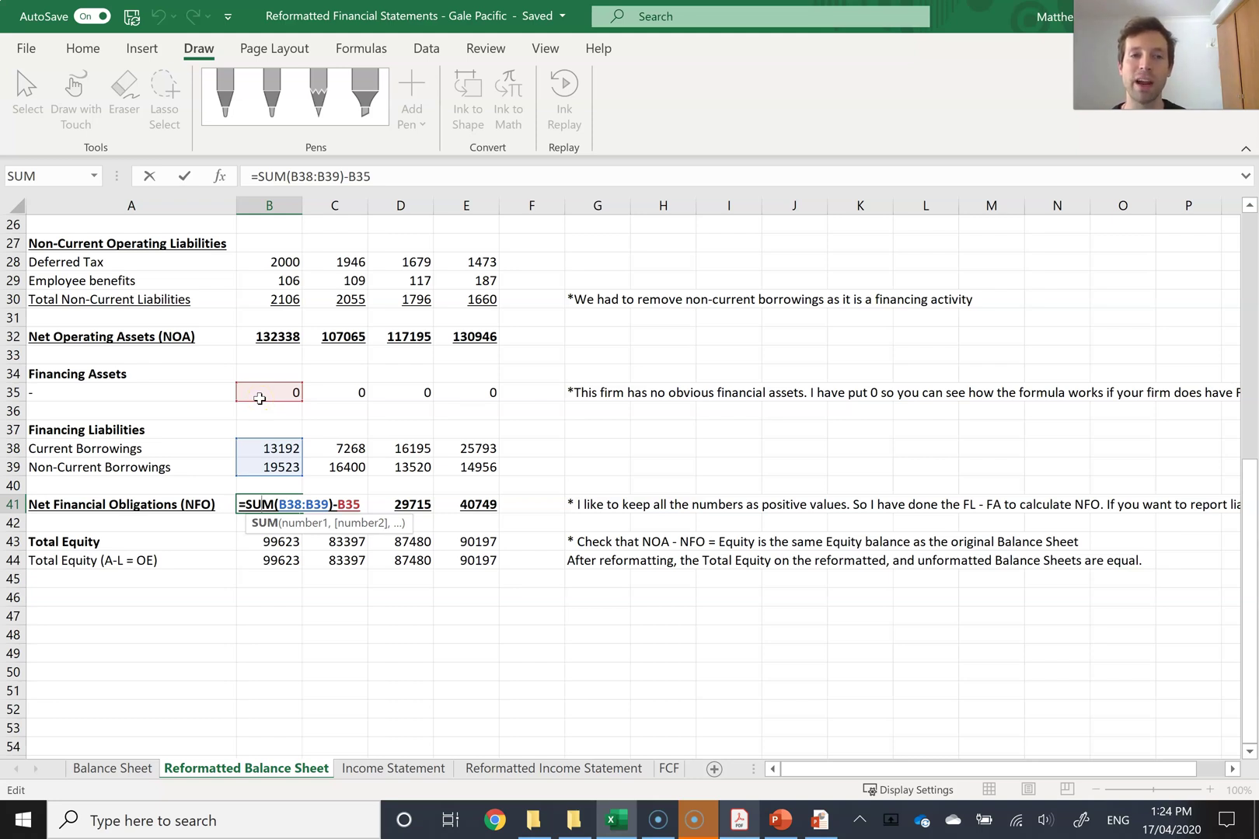
key(Return)
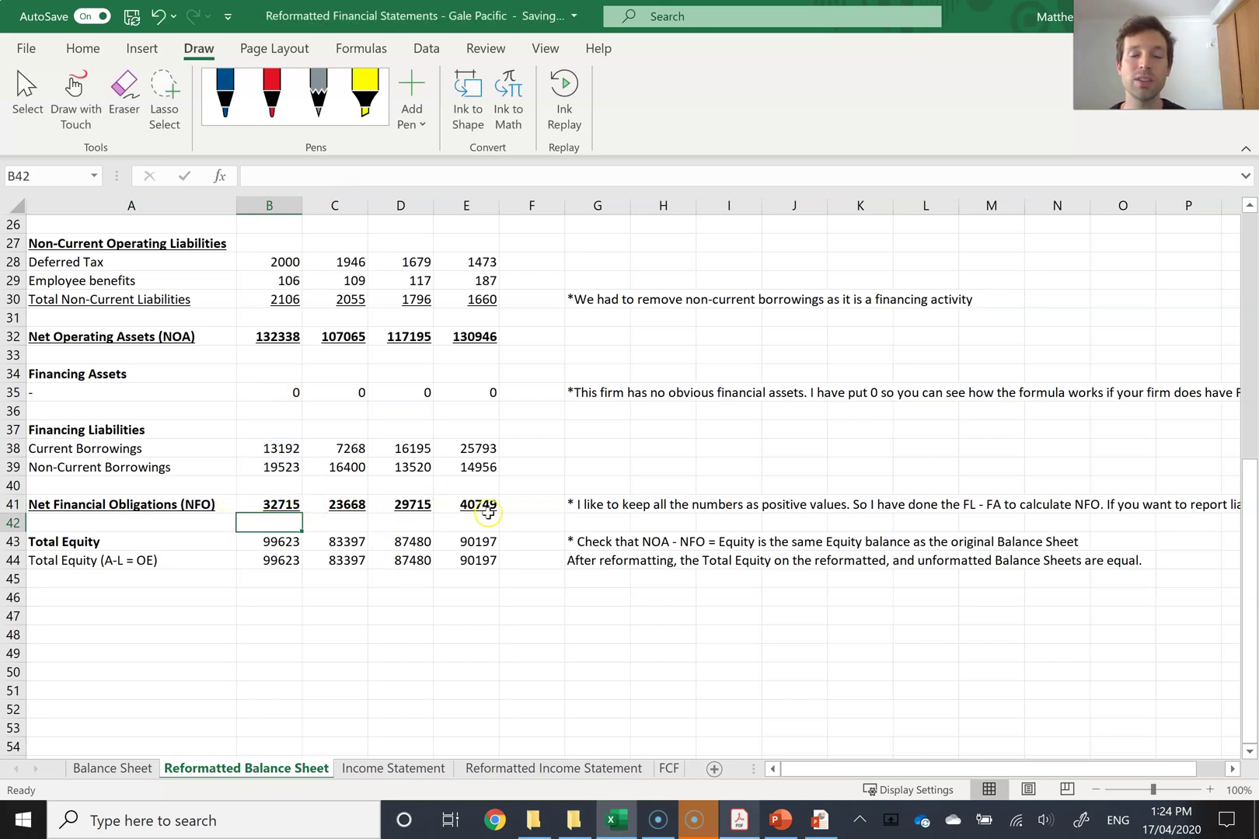
click(299, 544)
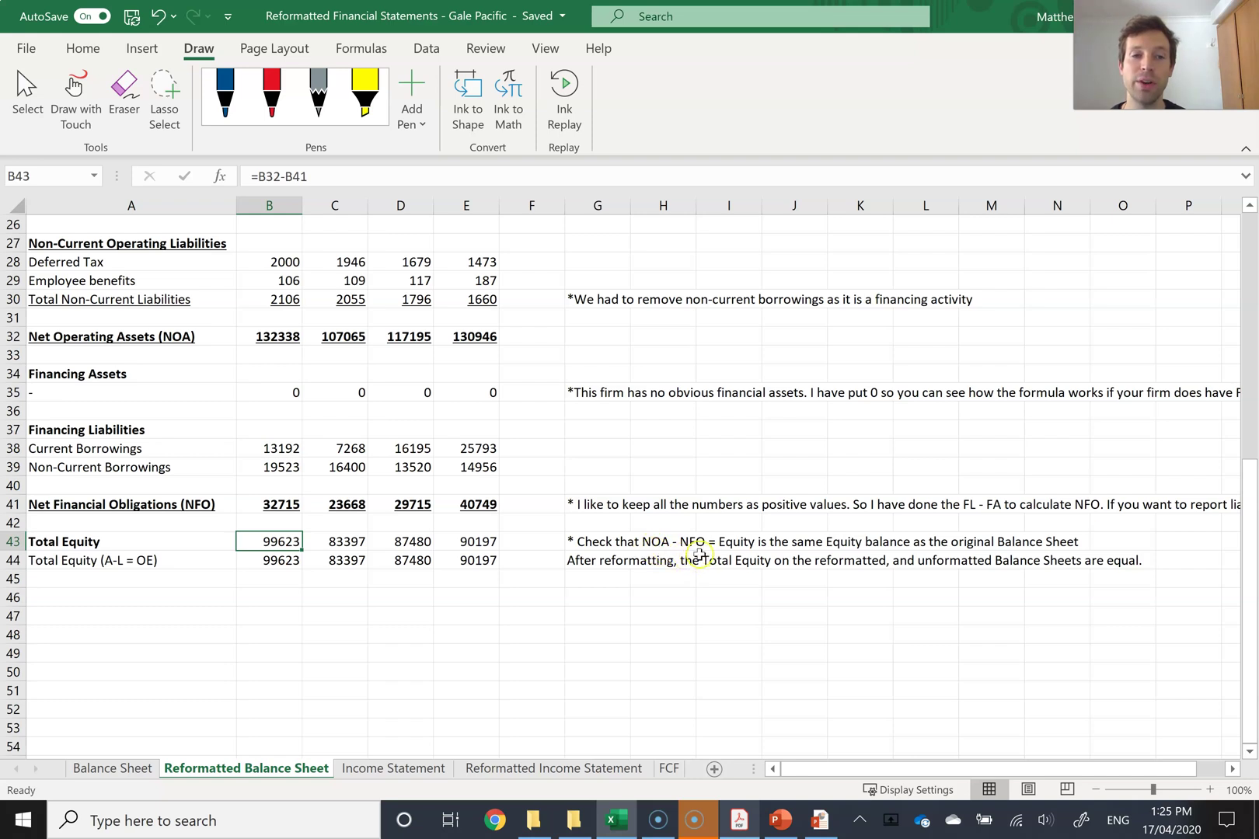
Inspect the 2016 and 2019 Total Equity formulas on the Reformatted Balance Sheet without altering them
double_click(277, 541)
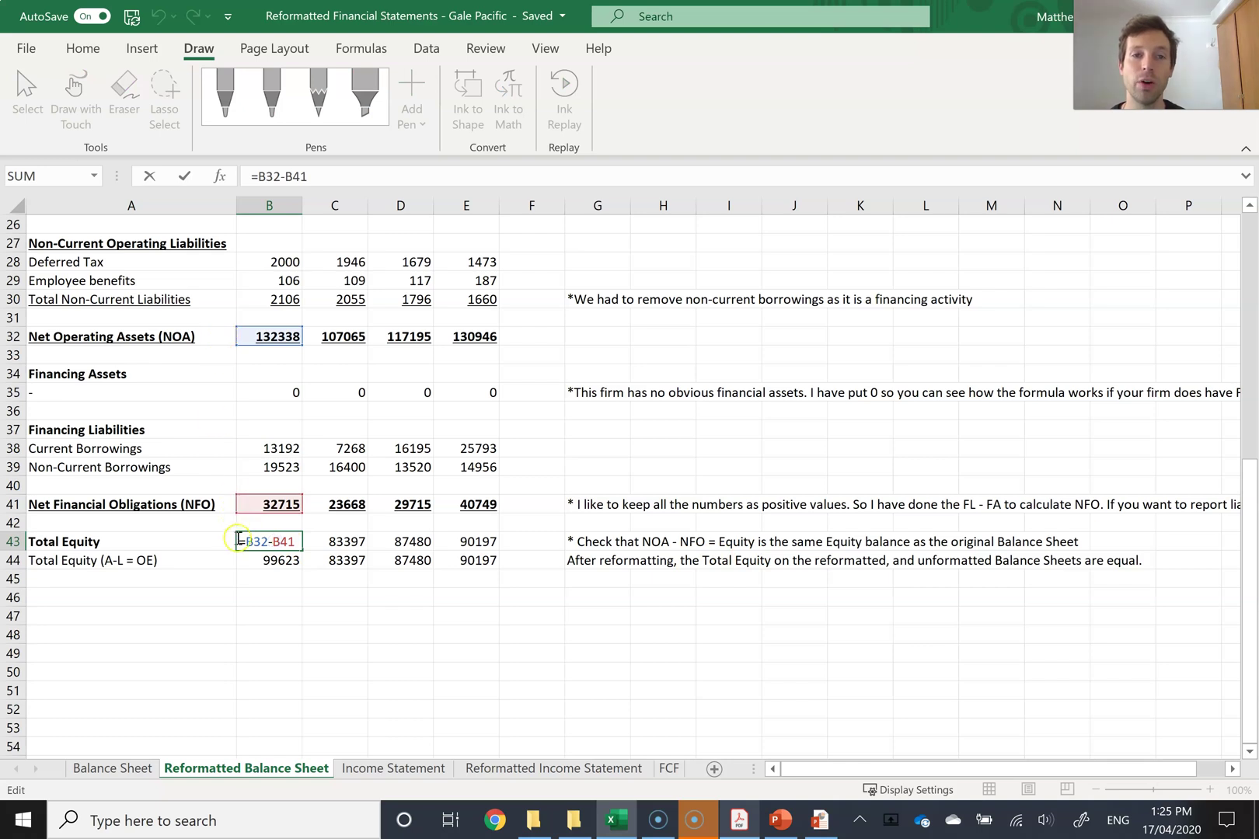
key(Return)
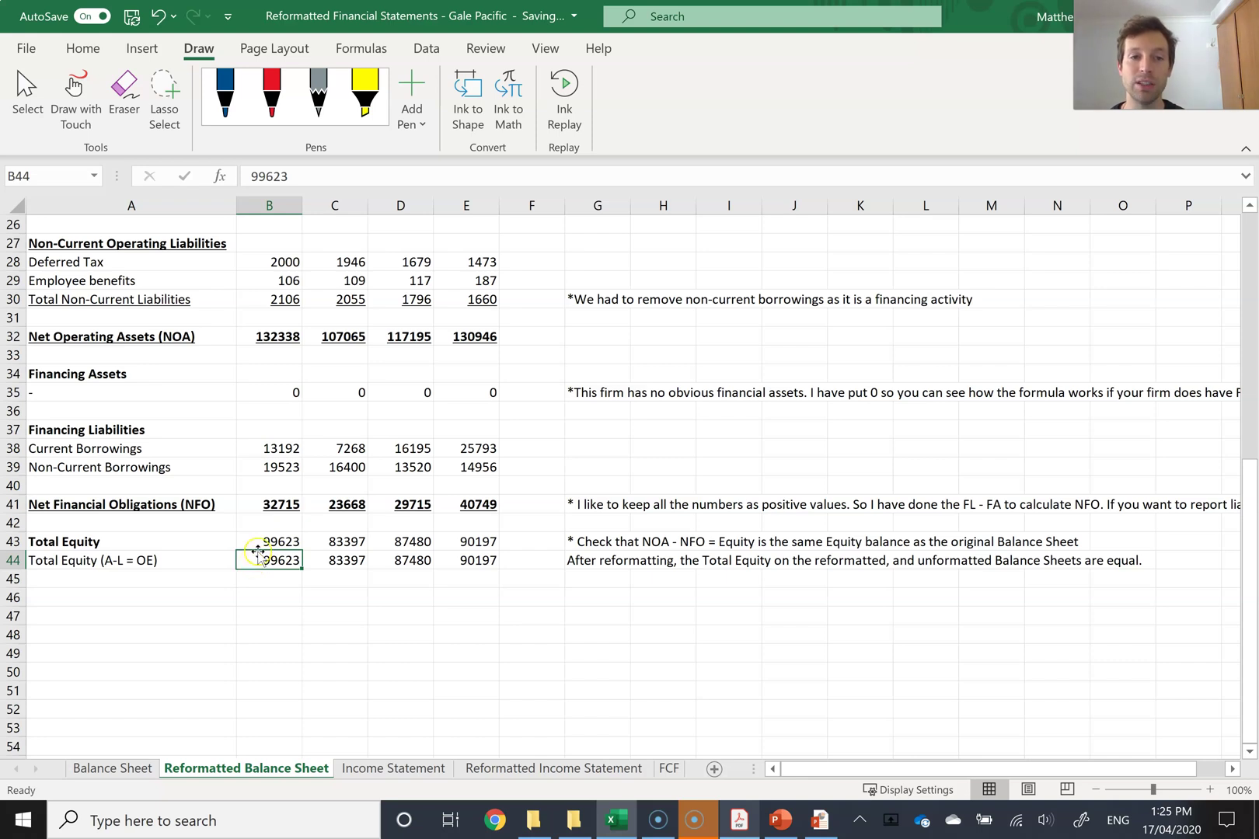
scroll(486, 508, up, 8)
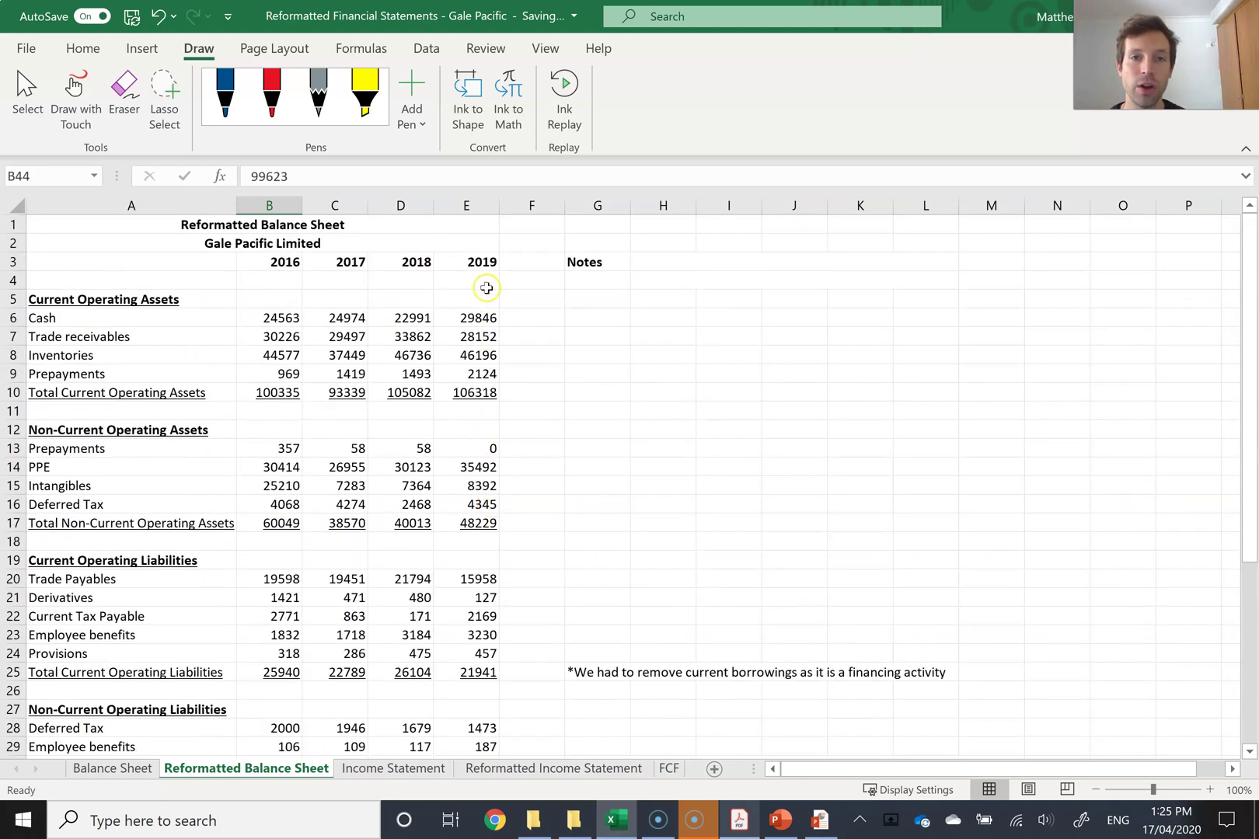
click(480, 261)
drag(1253, 331, 1252, 564)
scroll(561, 576, up, 2)
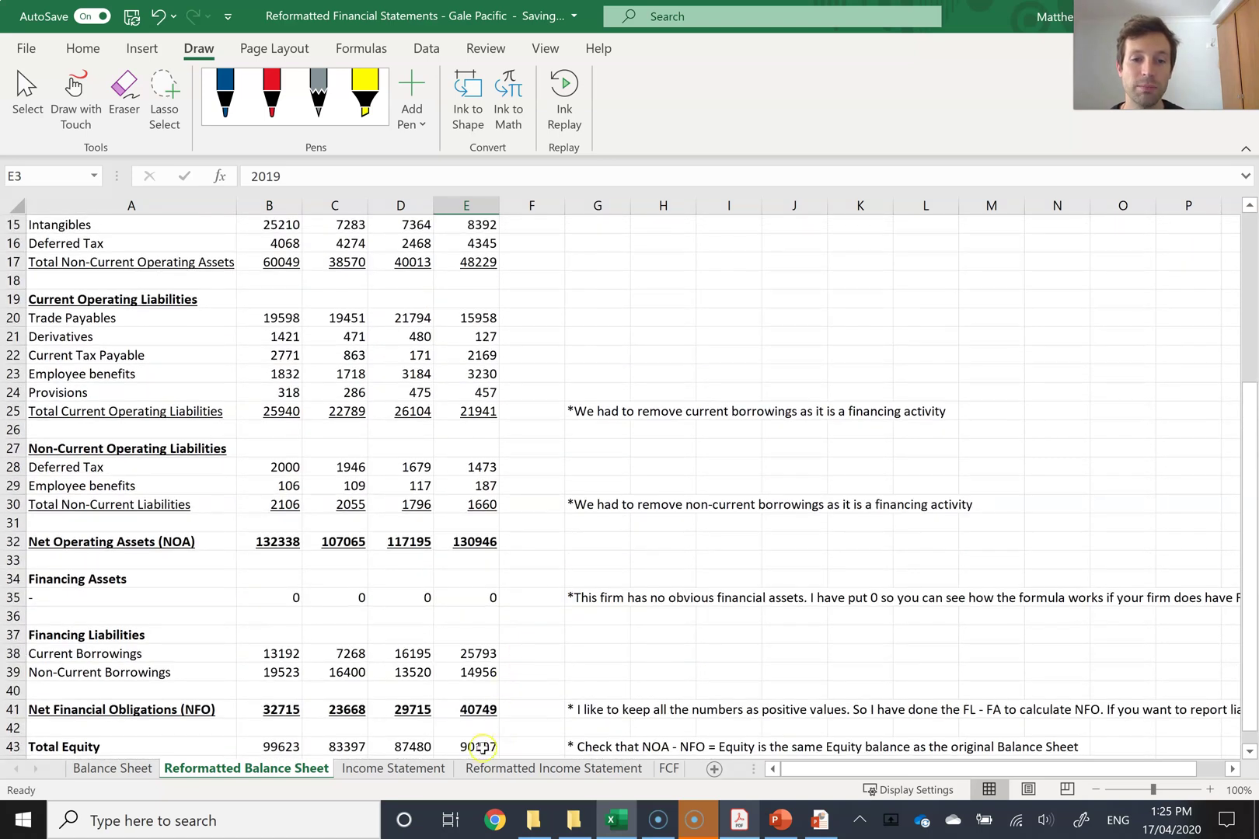
double_click(485, 746)
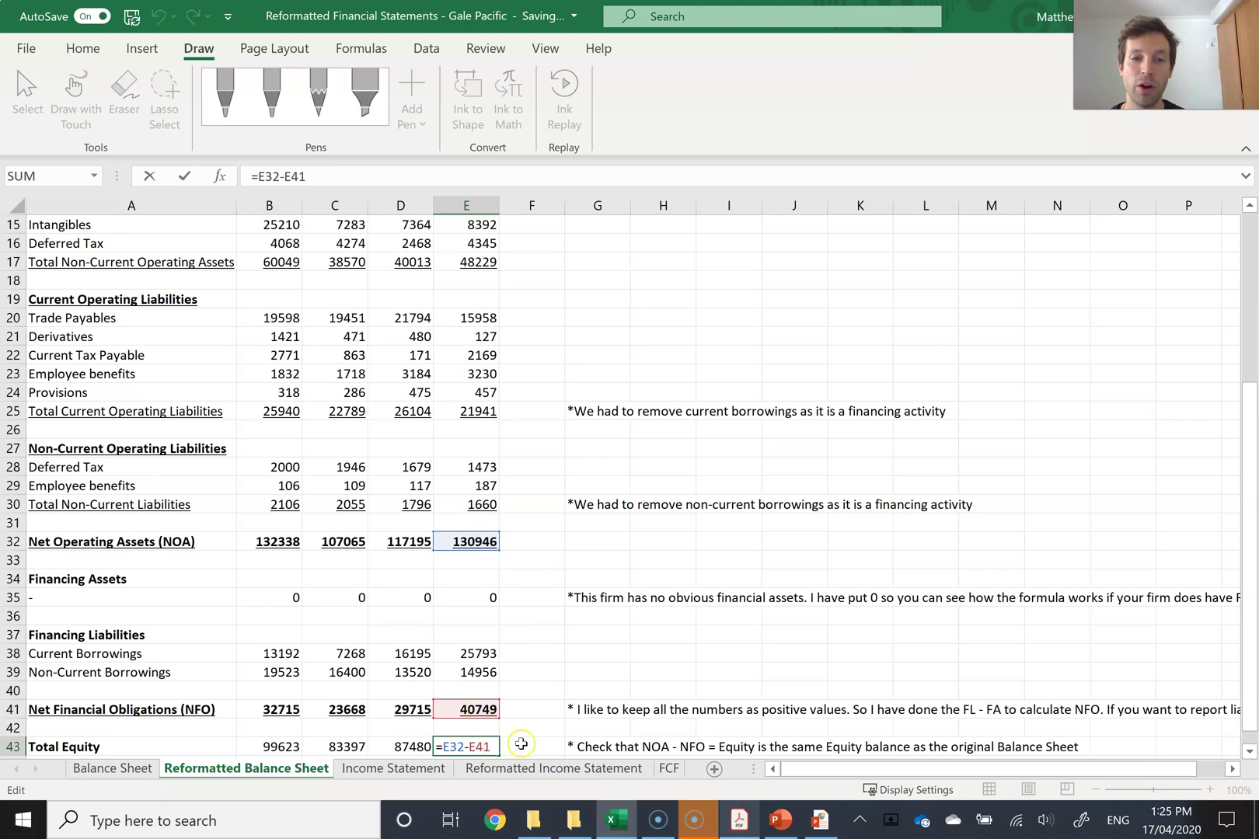
key(Return)
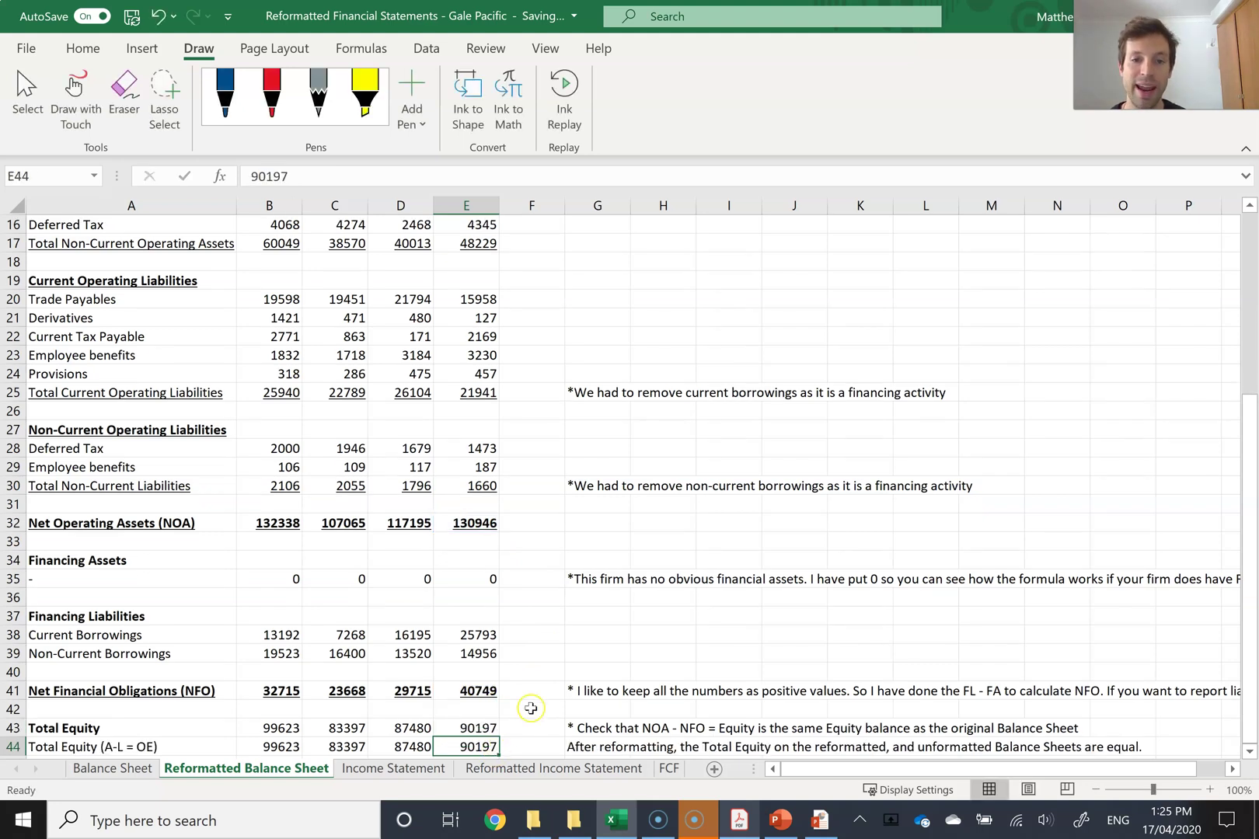
scroll(530, 707, down, 1)
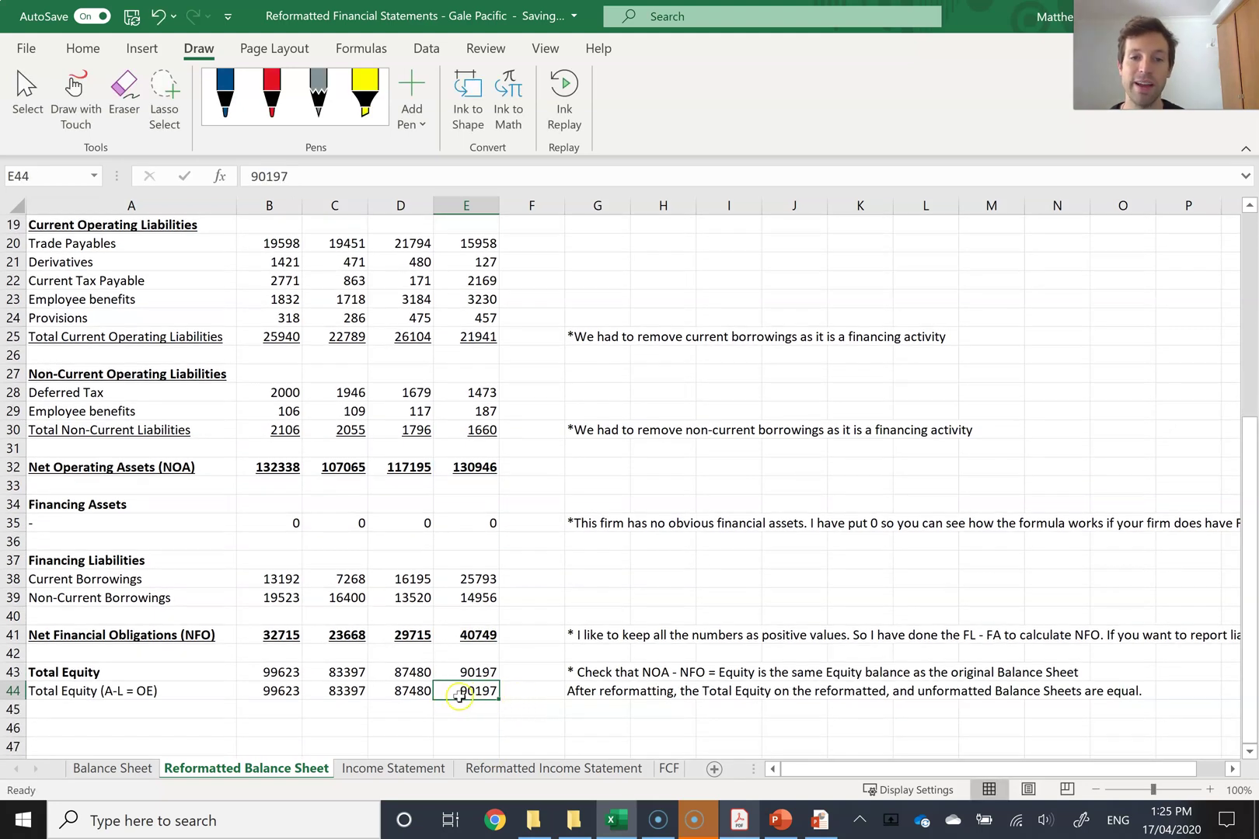
Check the 2019 Total Equity on the original Balance Sheet and return to the Reformatted Balance Sheet
click(110, 769)
scroll(294, 544, down, 7)
scroll(294, 543, down, 3)
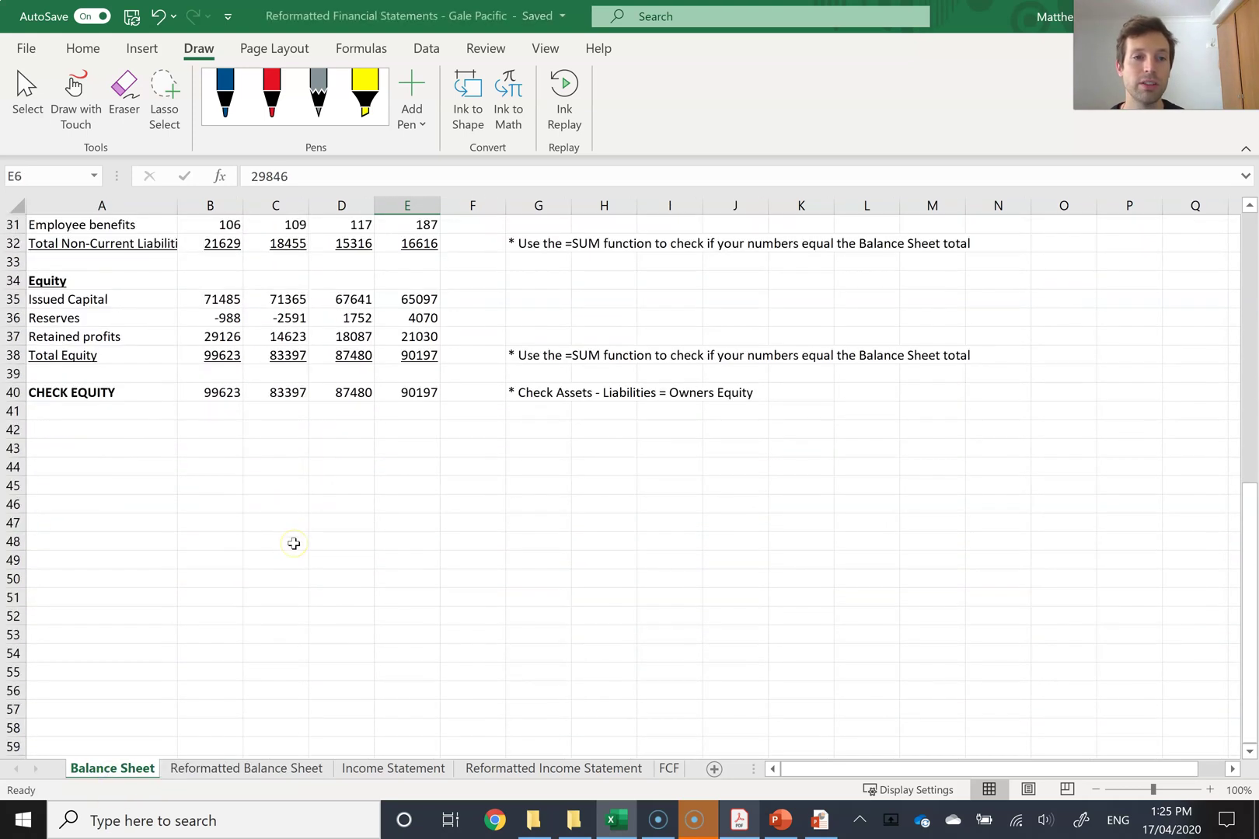
scroll(293, 544, up, 1)
click(427, 408)
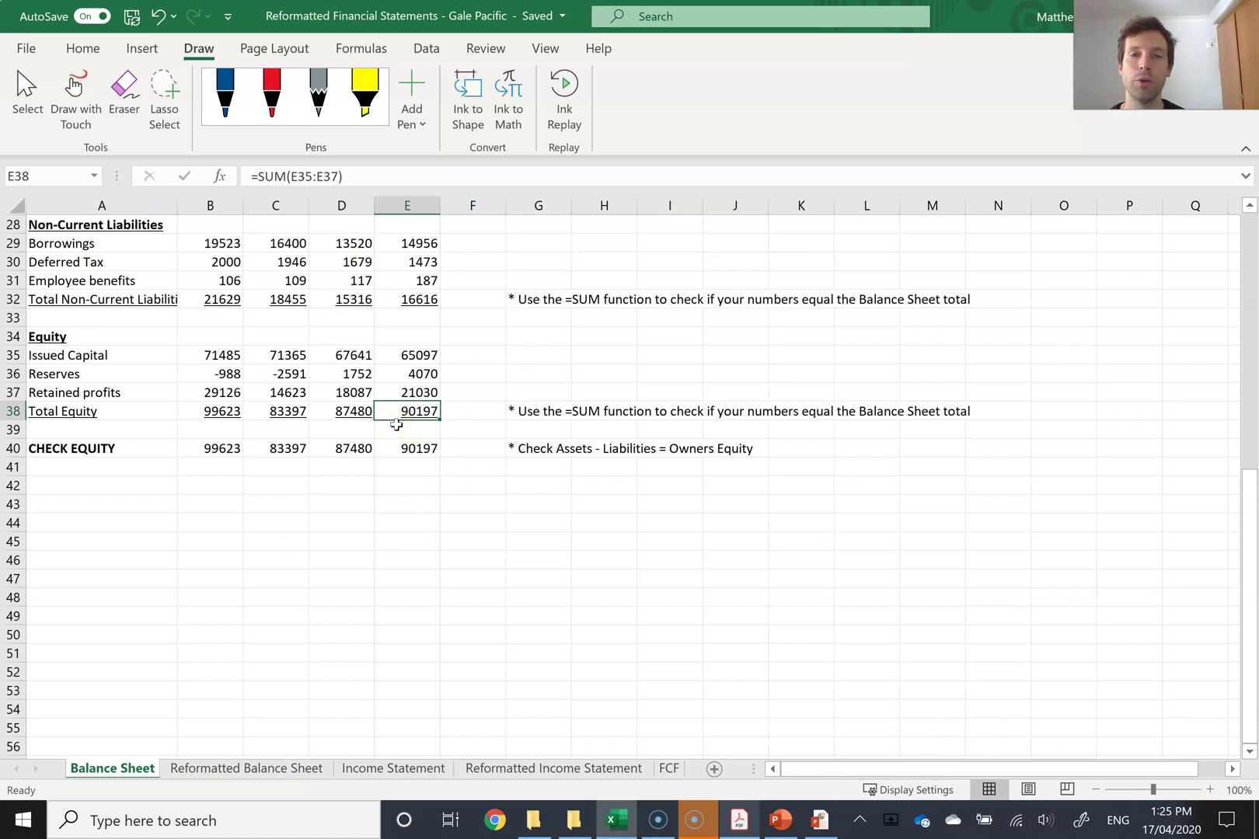
click(247, 768)
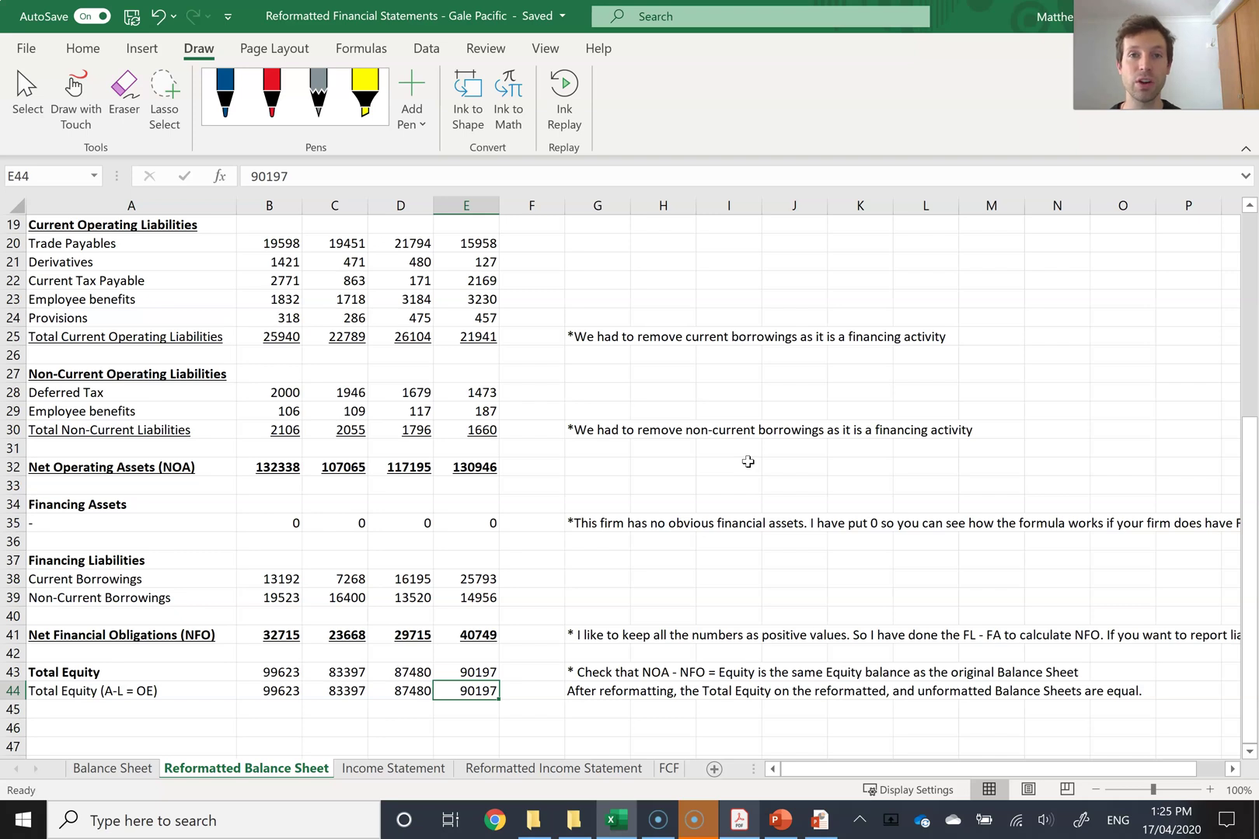
Review the borrowings under Financing Liabilities and the Current Operating Assets items, including the full Cash row
drag(59, 577, 142, 593)
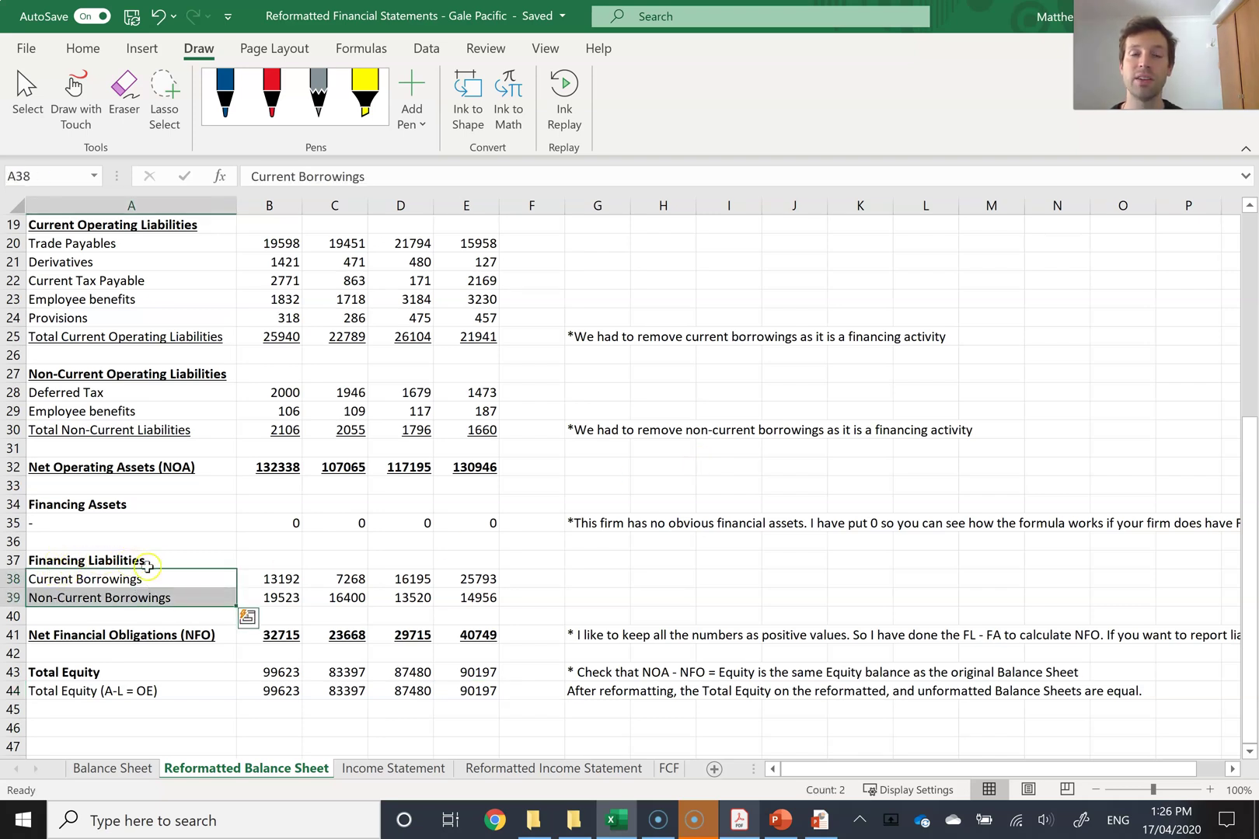
click(588, 426)
scroll(588, 424, up, 4)
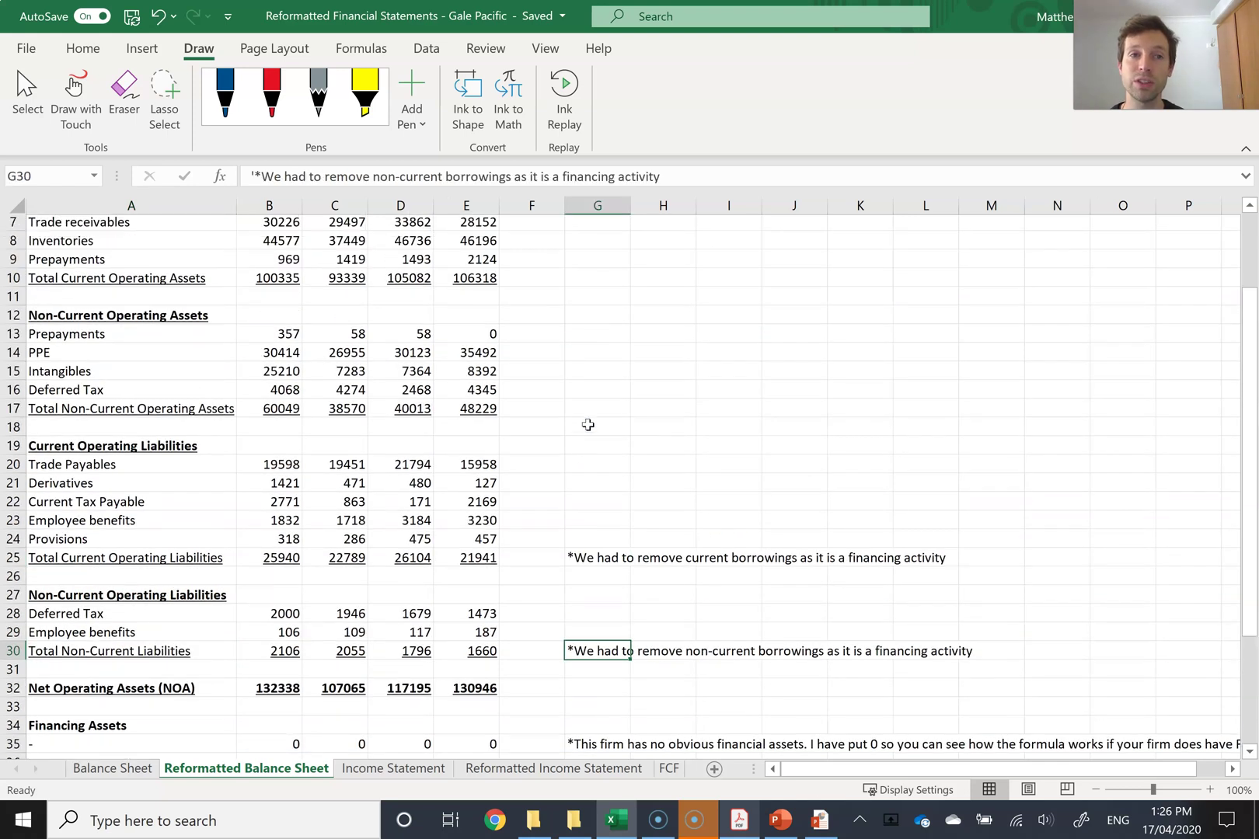
scroll(587, 424, up, 2)
click(103, 337)
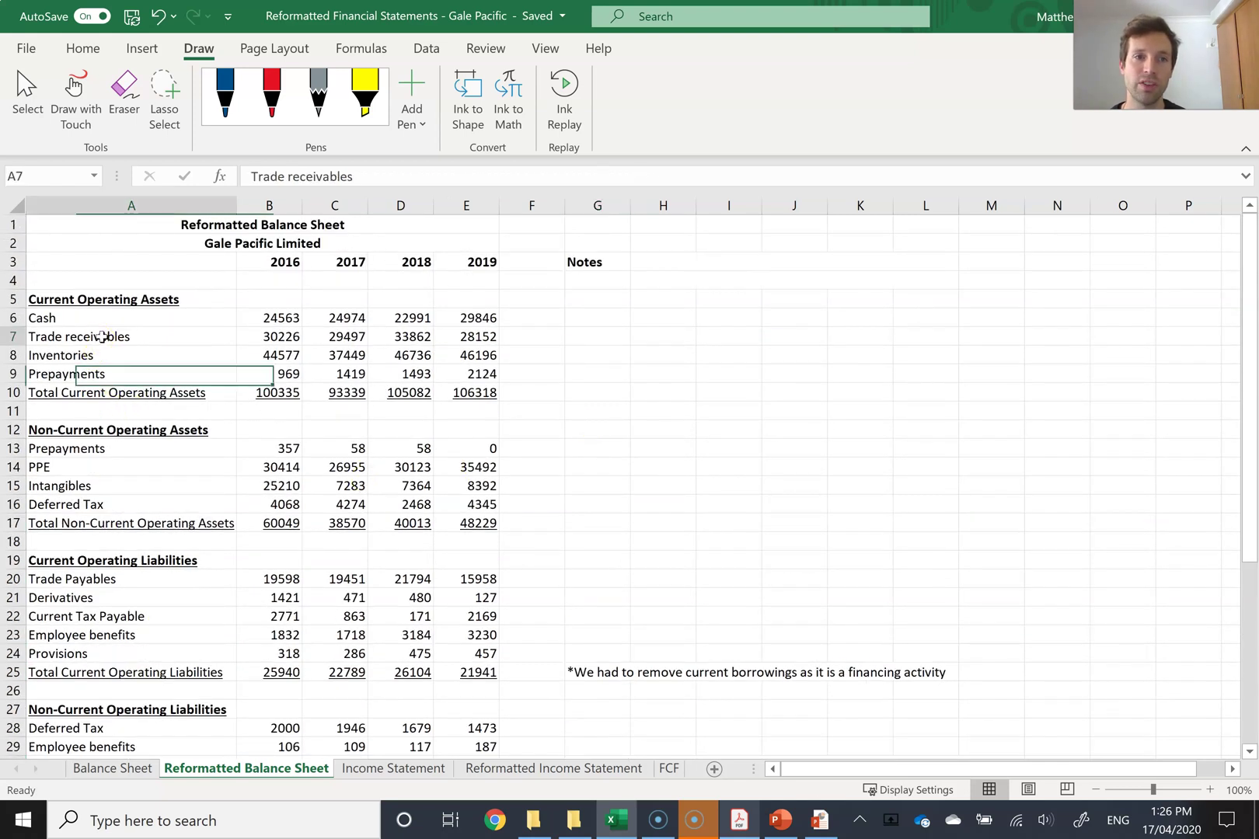
click(98, 355)
click(106, 373)
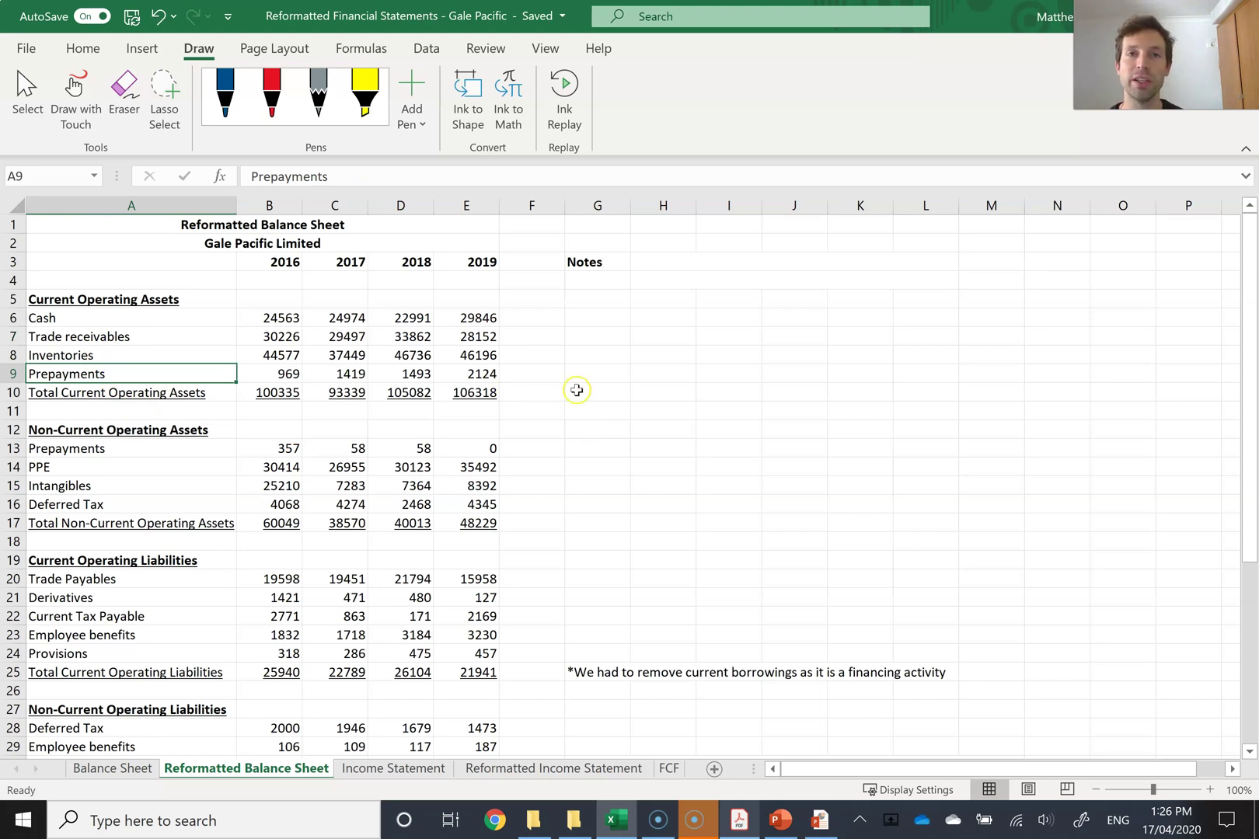
drag(198, 321, 498, 320)
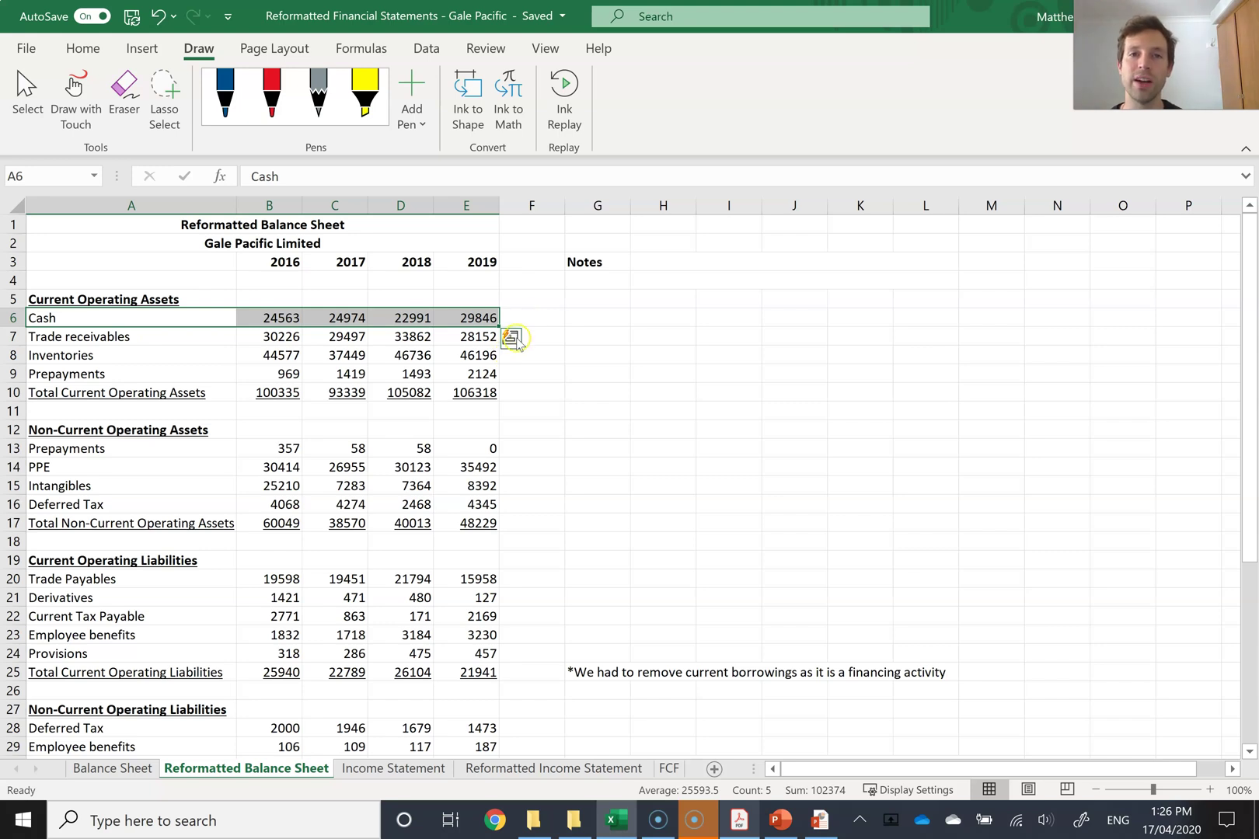
click(531, 318)
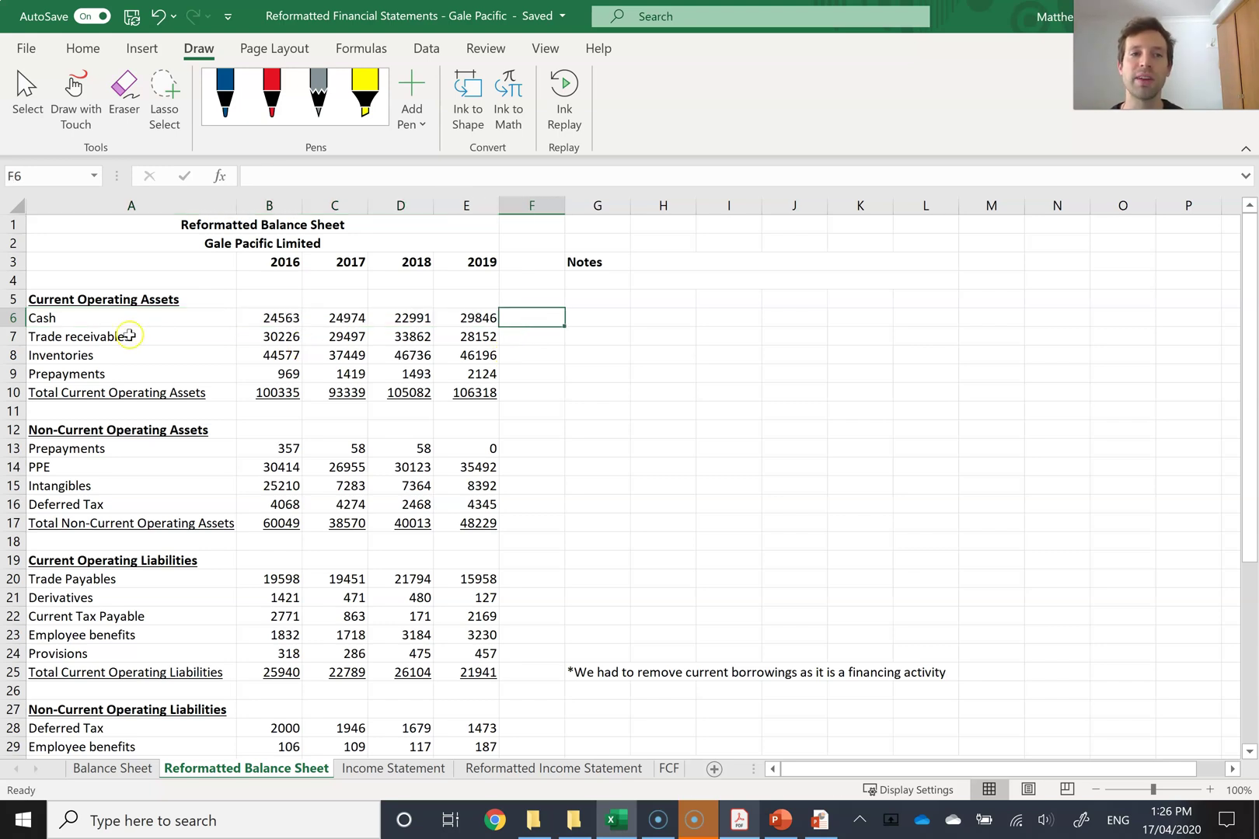
Open the Income Statement and review its revenue items, operating expenses, Finance costs and Income Tax Expense
key(ctrl+Page_Down)
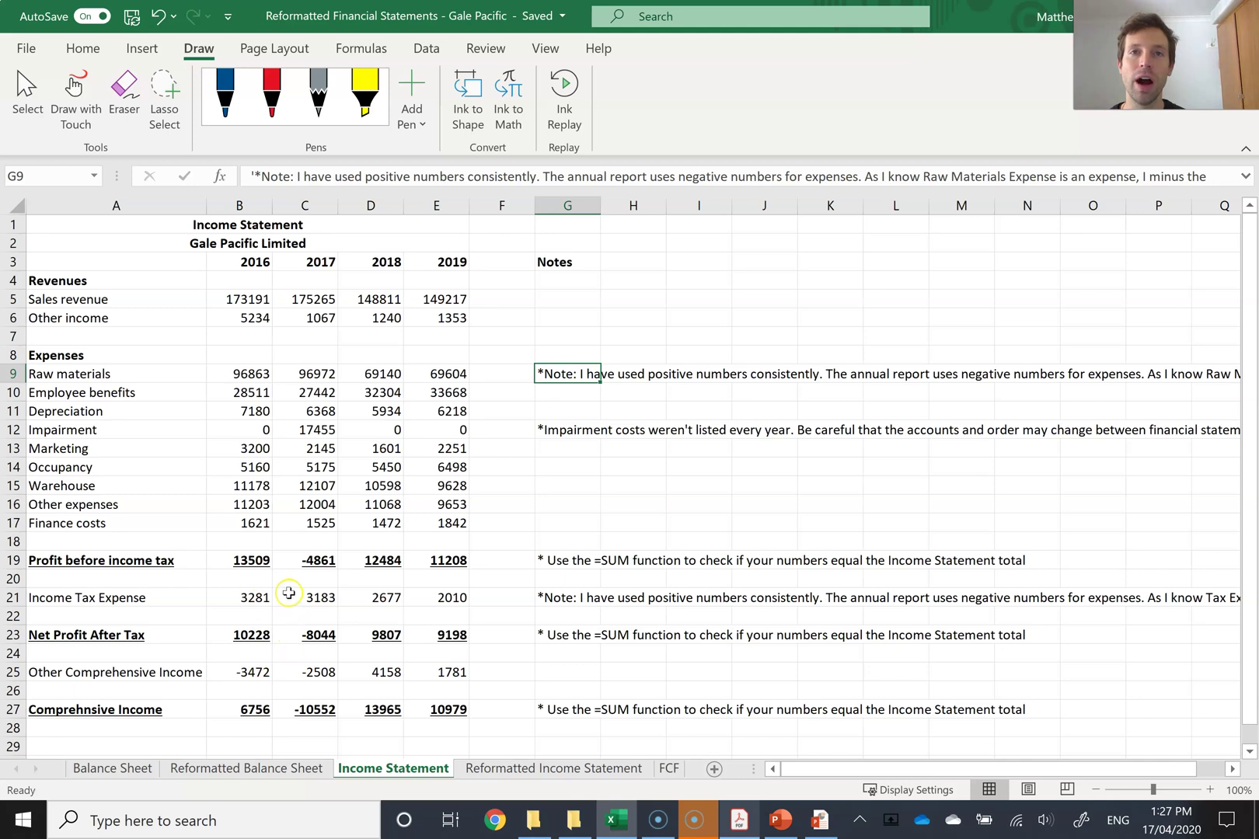
click(127, 300)
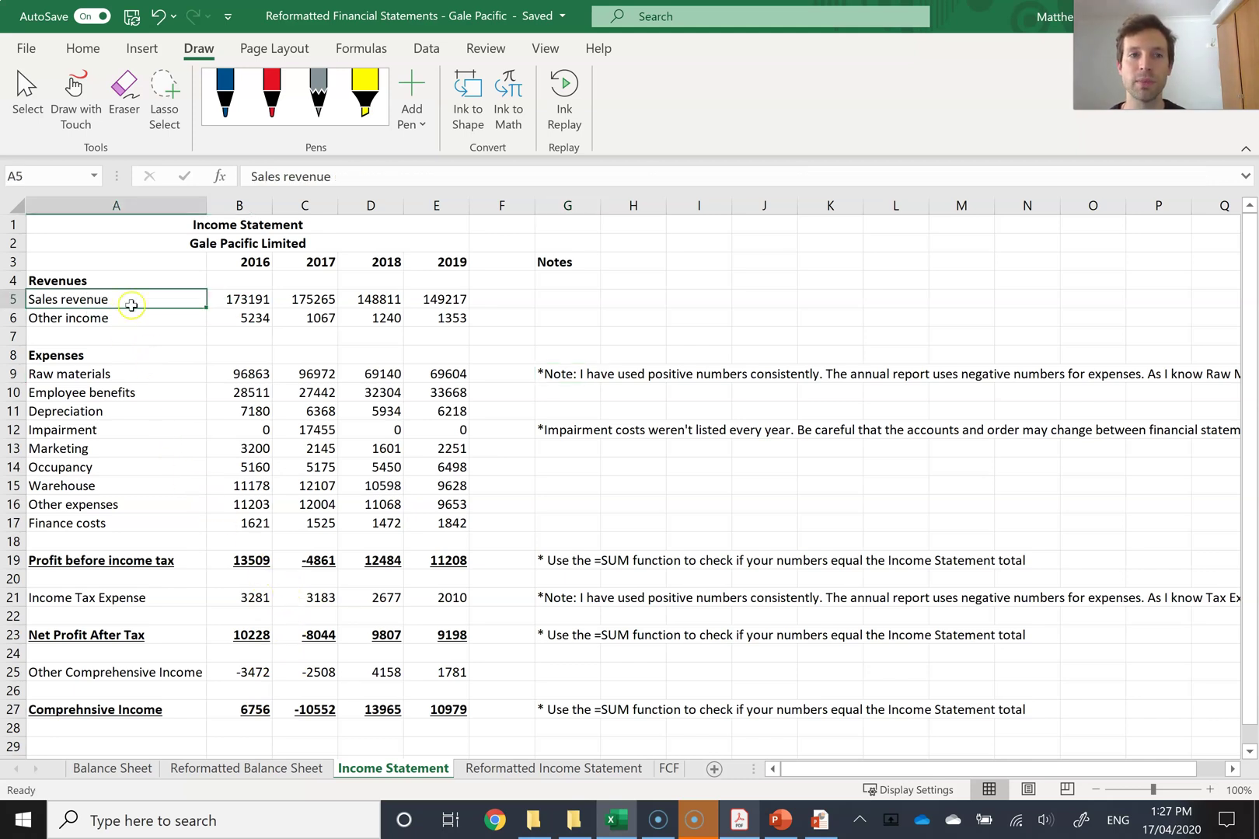
click(128, 318)
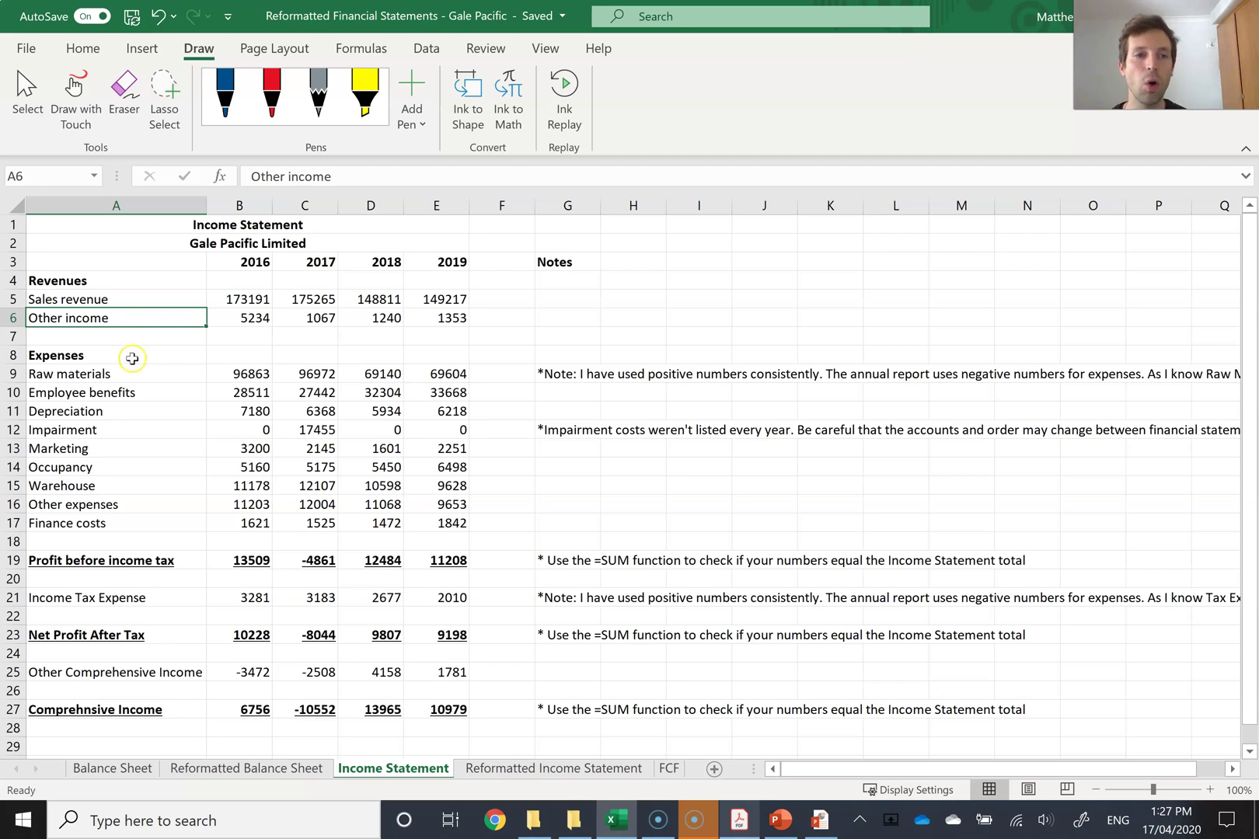
drag(126, 373, 167, 500)
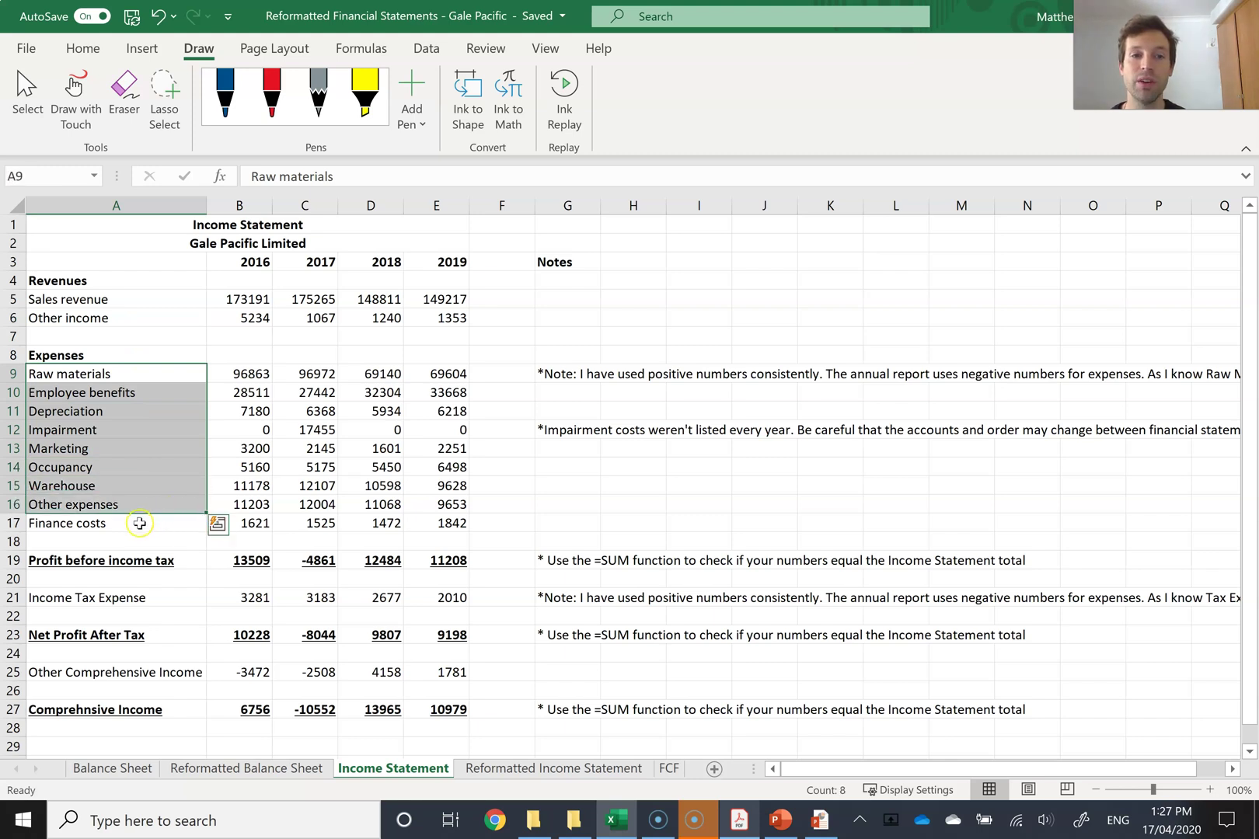
click(139, 523)
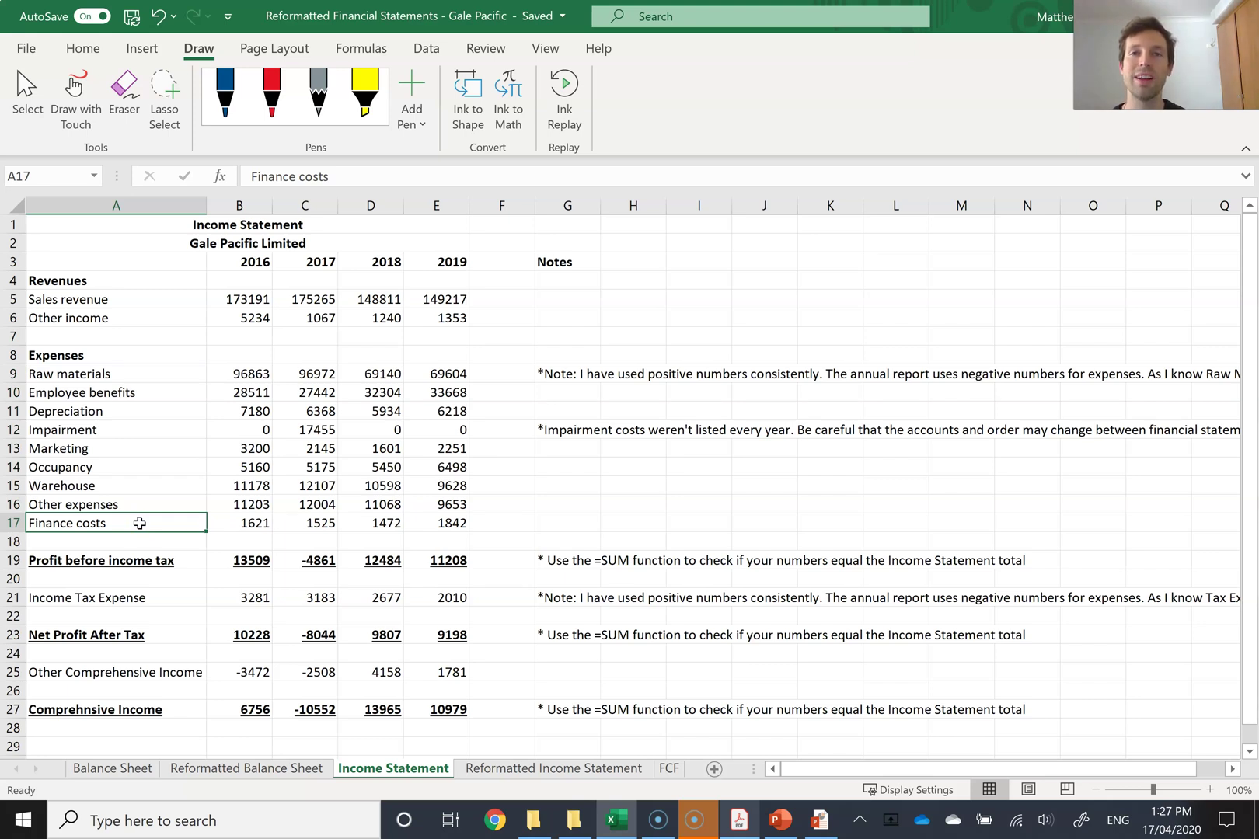
click(125, 596)
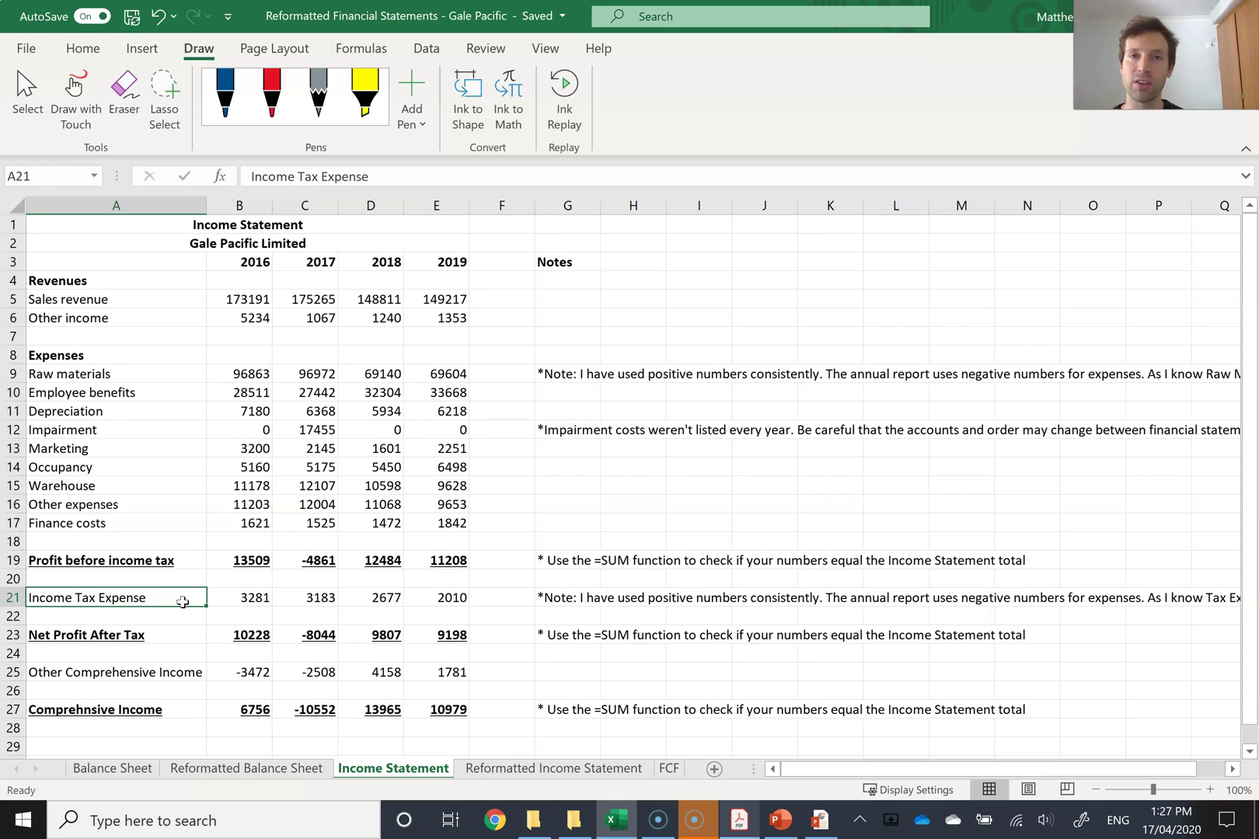
click(192, 597)
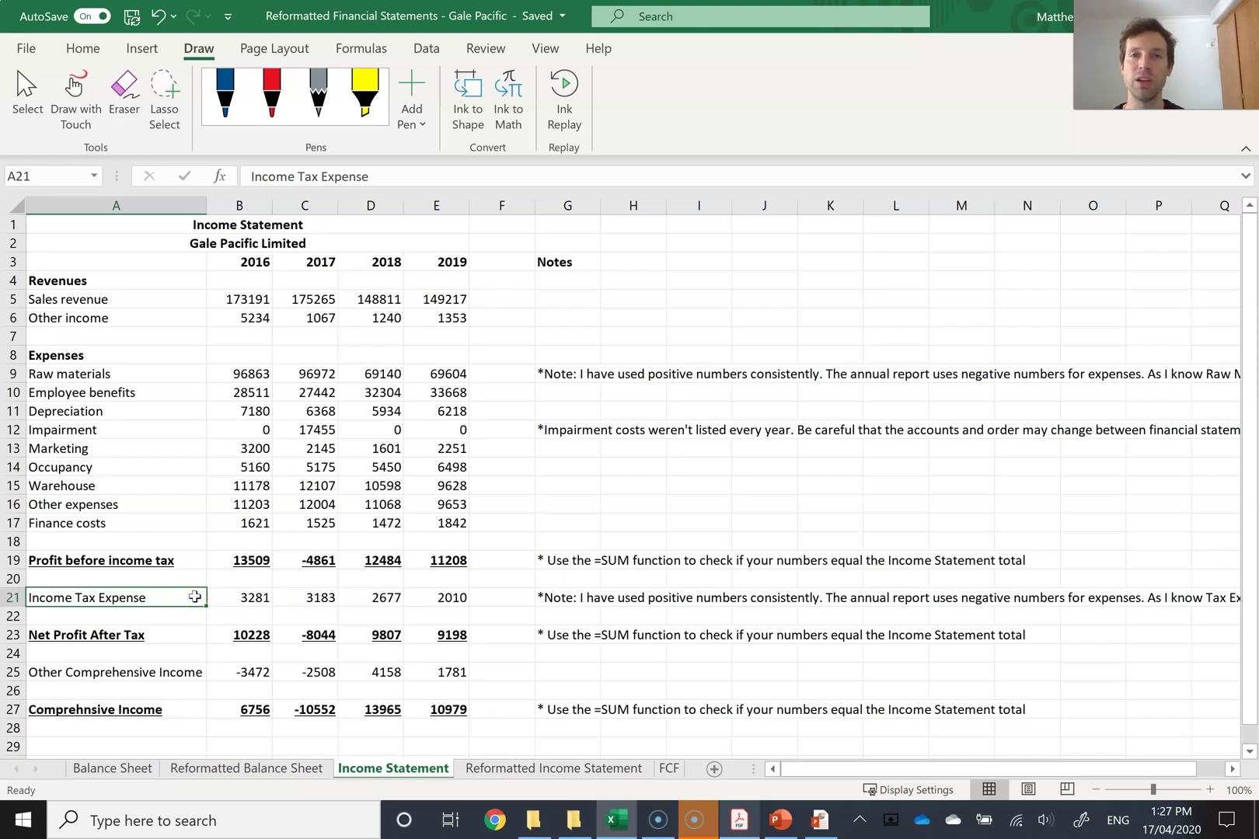
Open the Reformatted Income Statement and examine the Financing Revenue and Financing Expense rows for 2016 to 2019
click(503, 769)
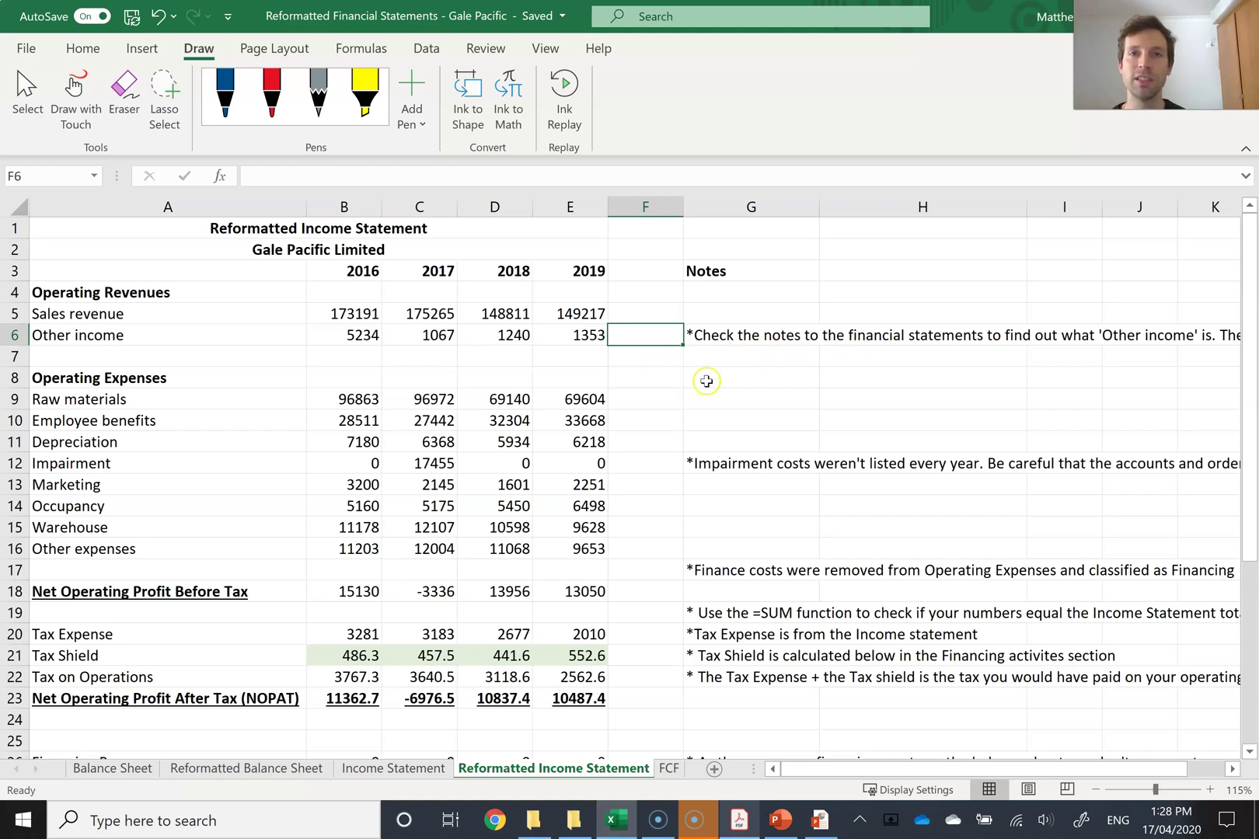
scroll(680, 394, down, 2)
scroll(681, 394, down, 5)
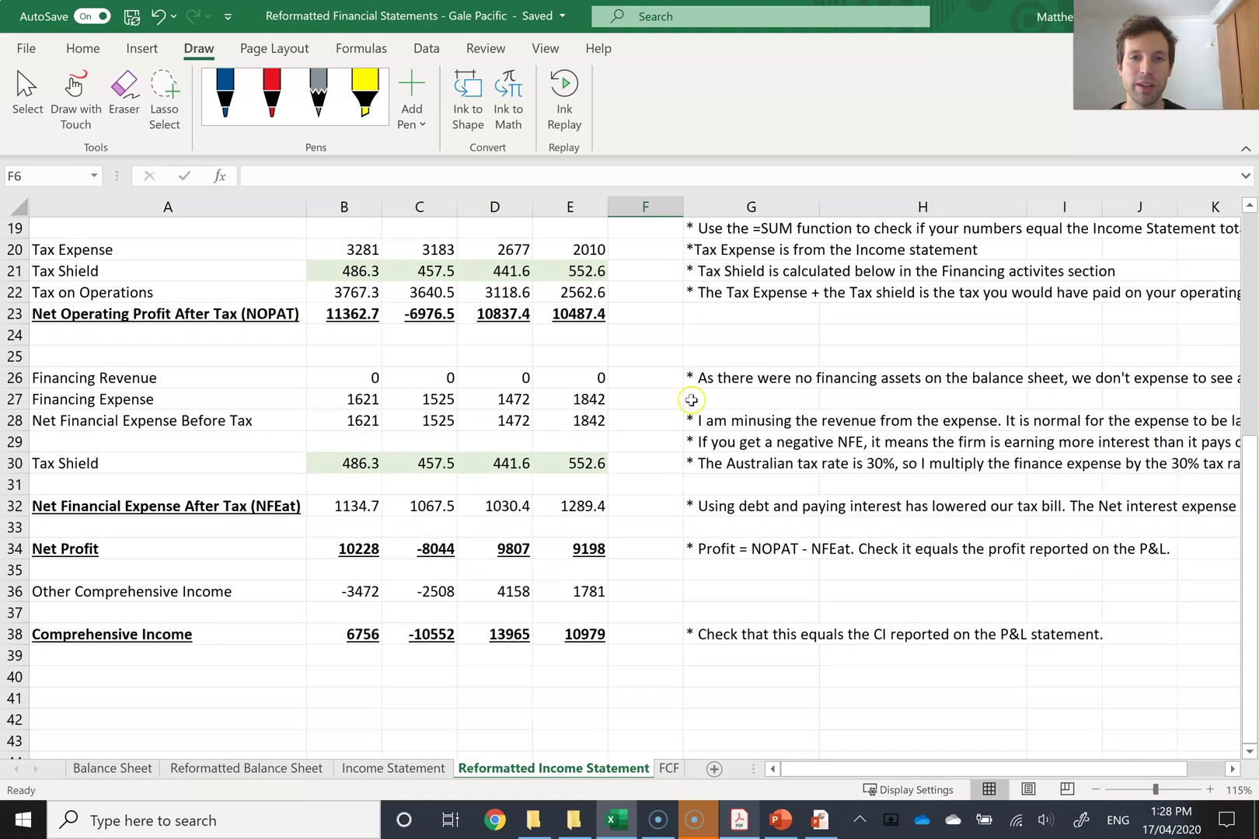
drag(80, 376, 625, 382)
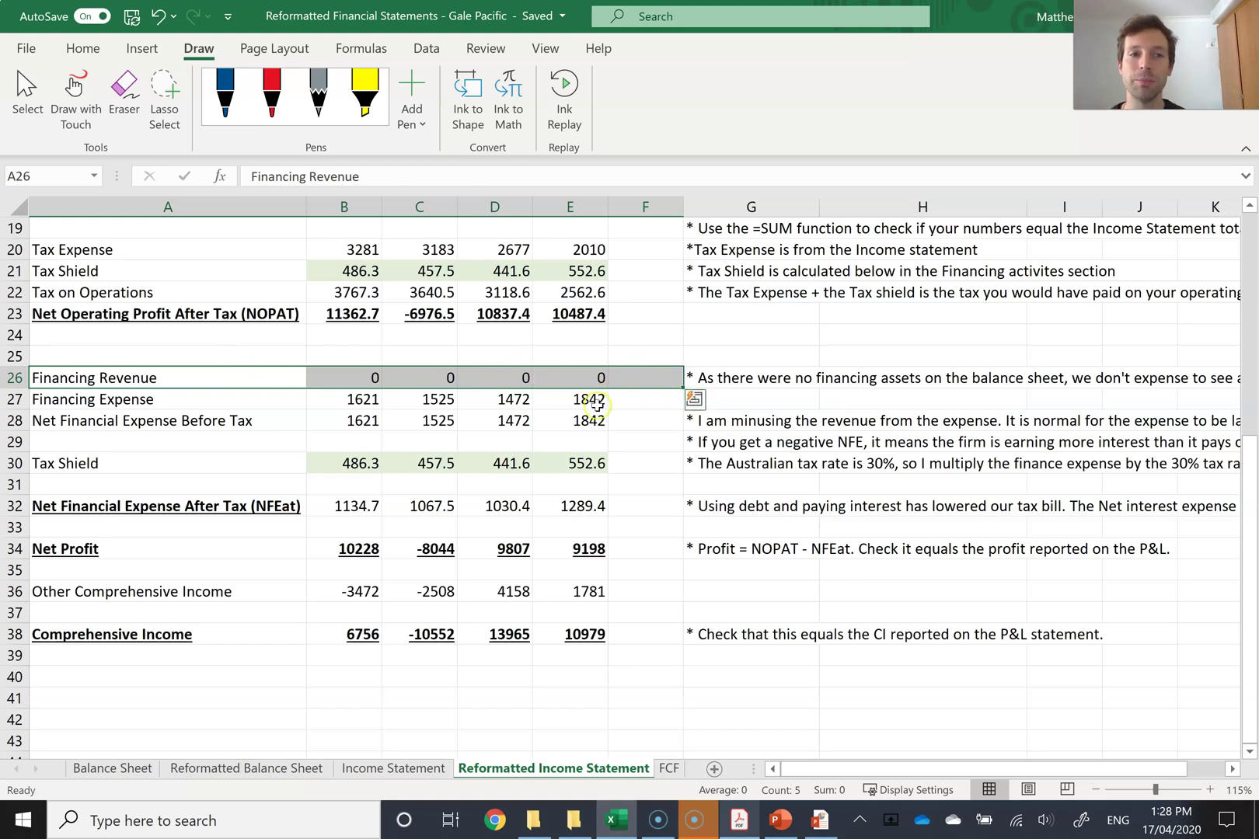
click(171, 398)
drag(319, 397, 579, 398)
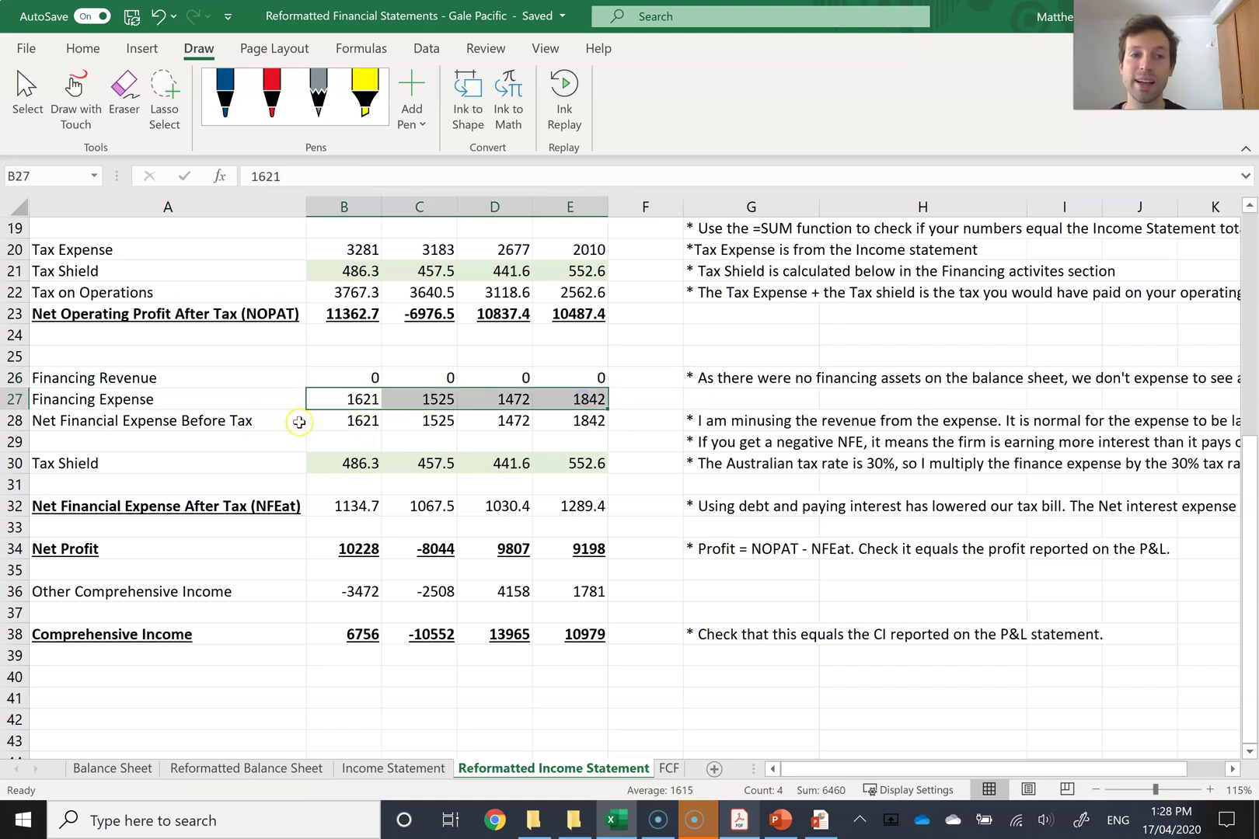
Inspect the 2016 and 2019 formulas for Net Financial Expense Before Tax without altering them
double_click(326, 420)
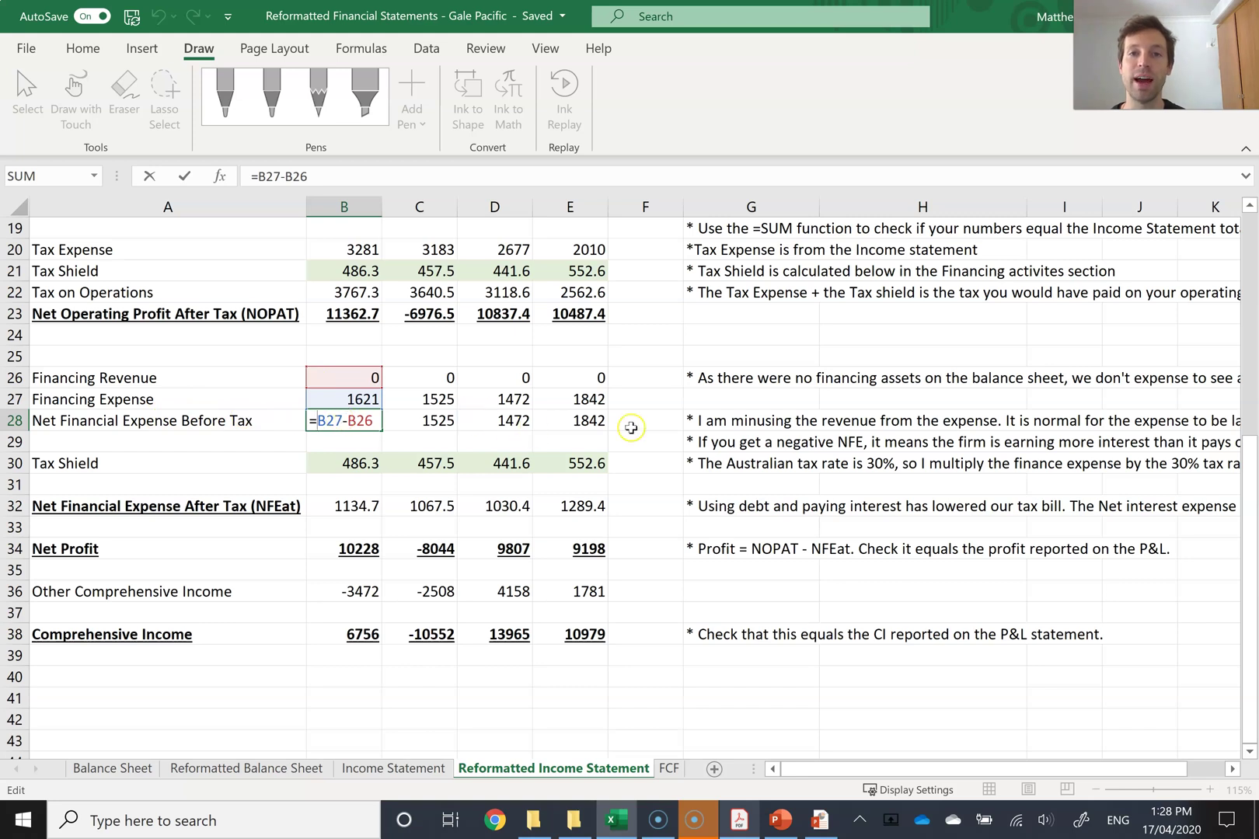
key(Return)
click(572, 424)
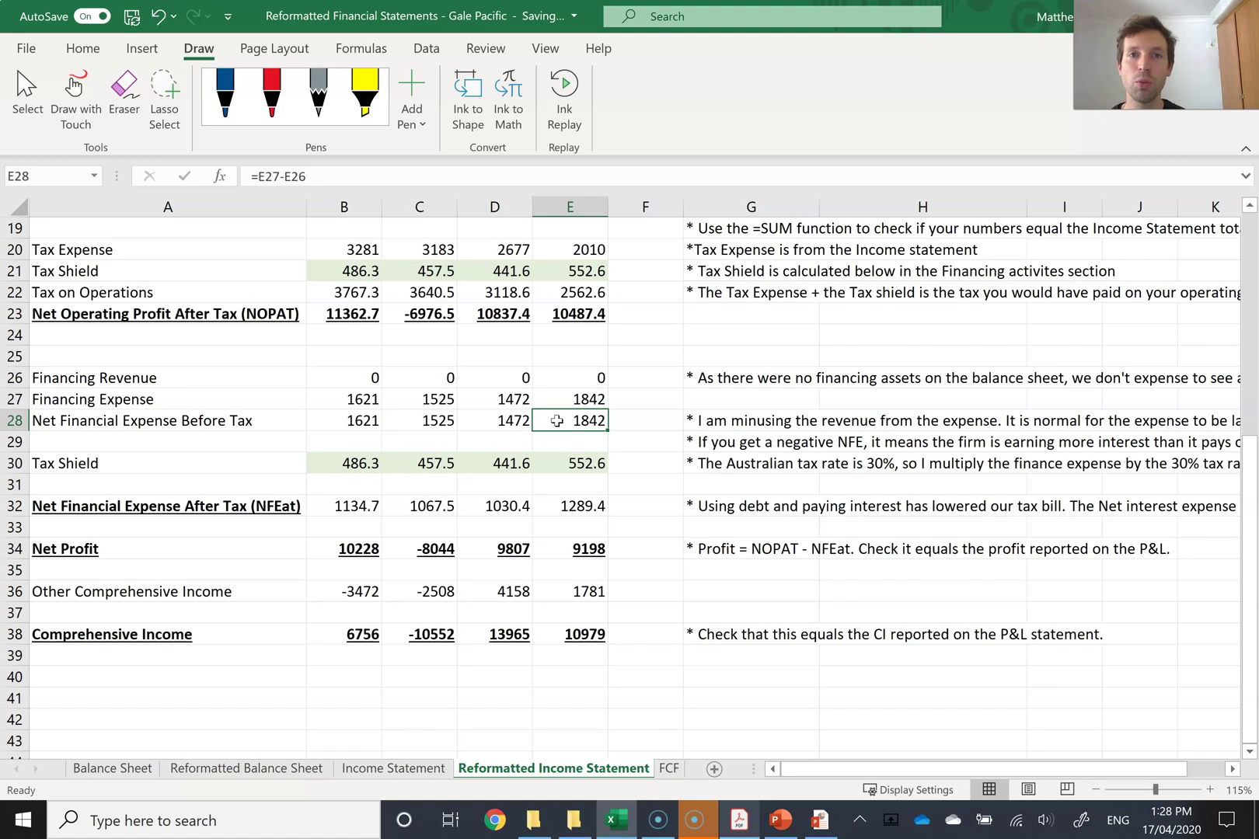
Enter =E28*0.3 as the 2019 Tax Shield formula in the financing section
click(112, 465)
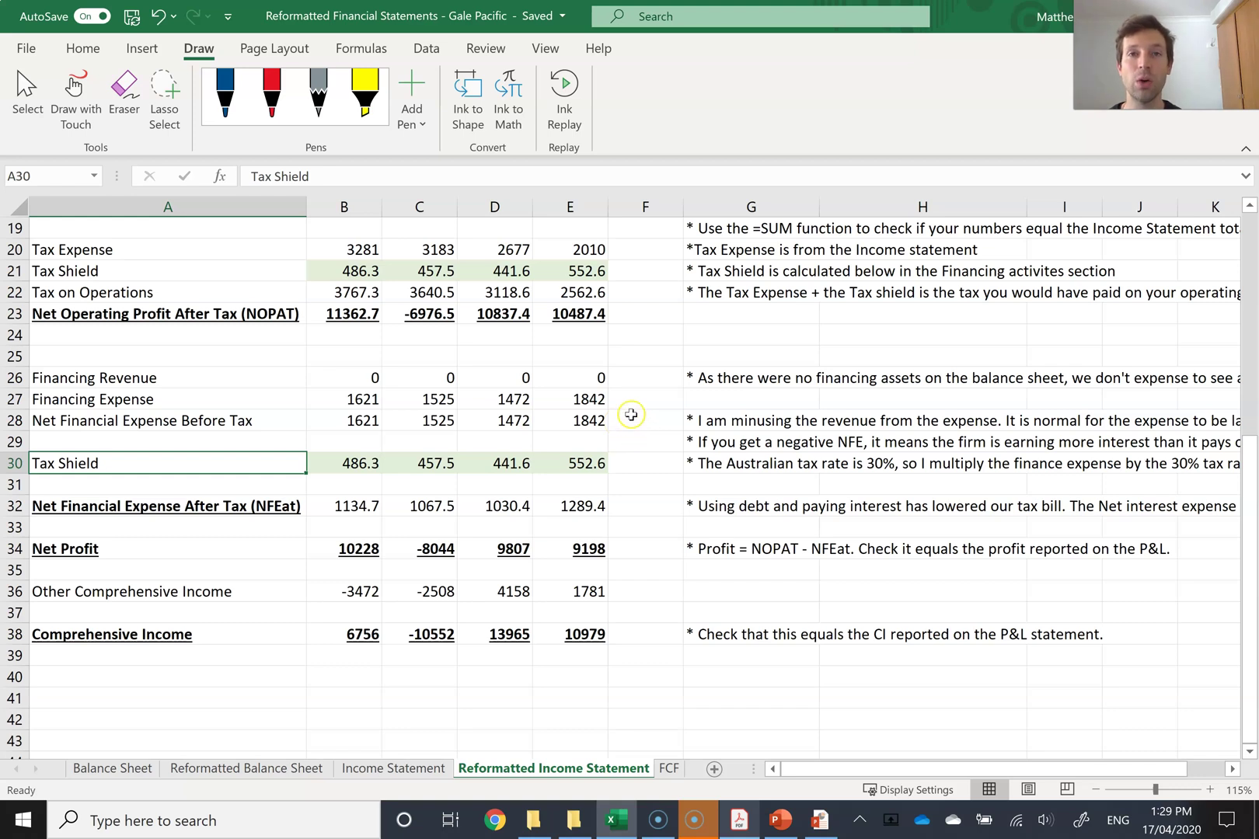
click(553, 465)
text(=E28*0.3)
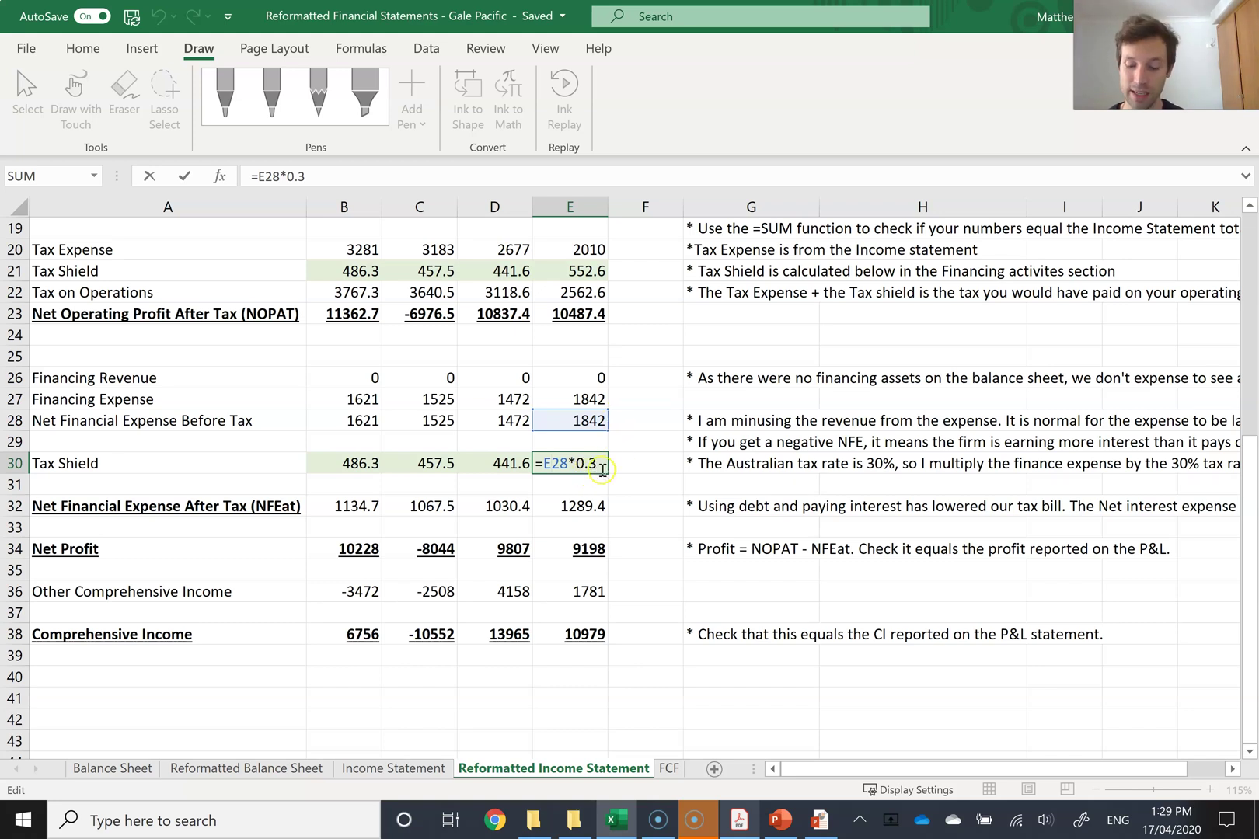
key(Return)
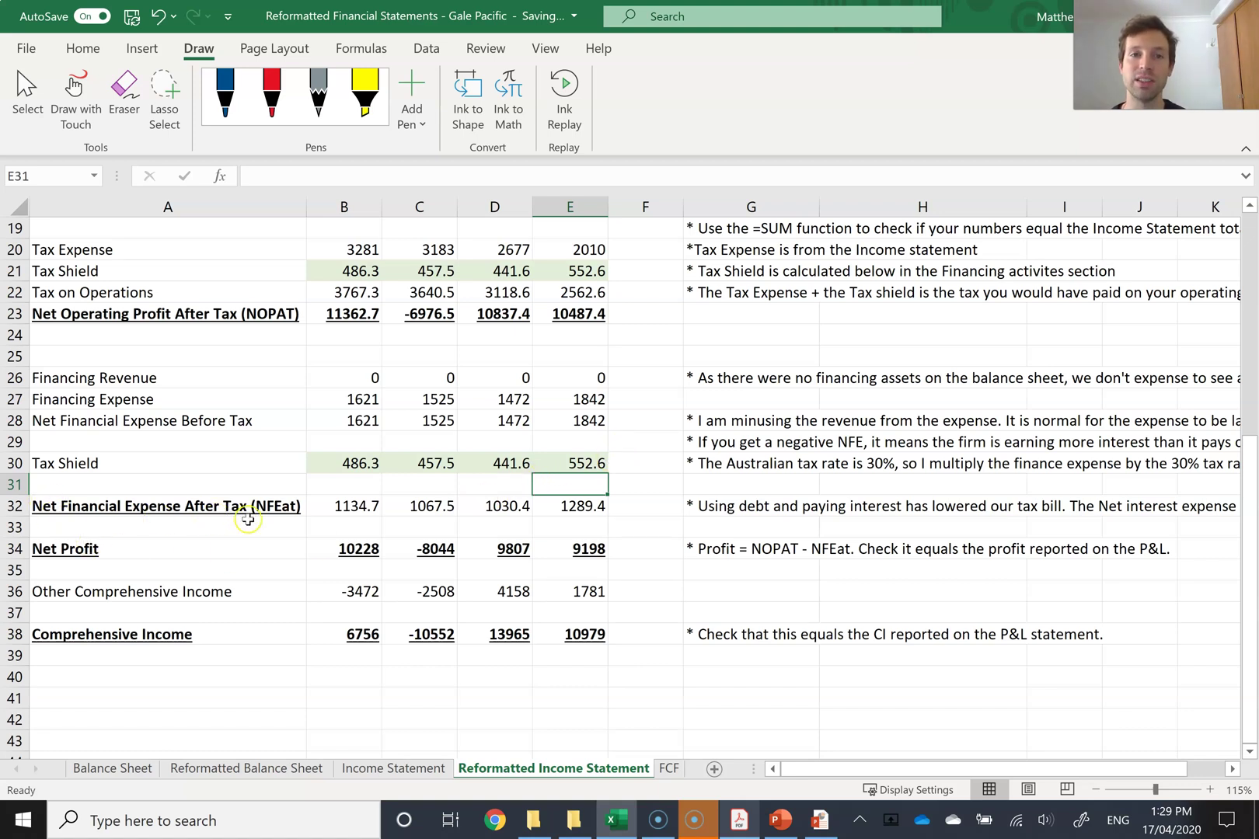
Inspect the 2019 Financing Expense, Tax Shield and Net Financial Expense After Tax cells, keeping their contents as they are
click(556, 398)
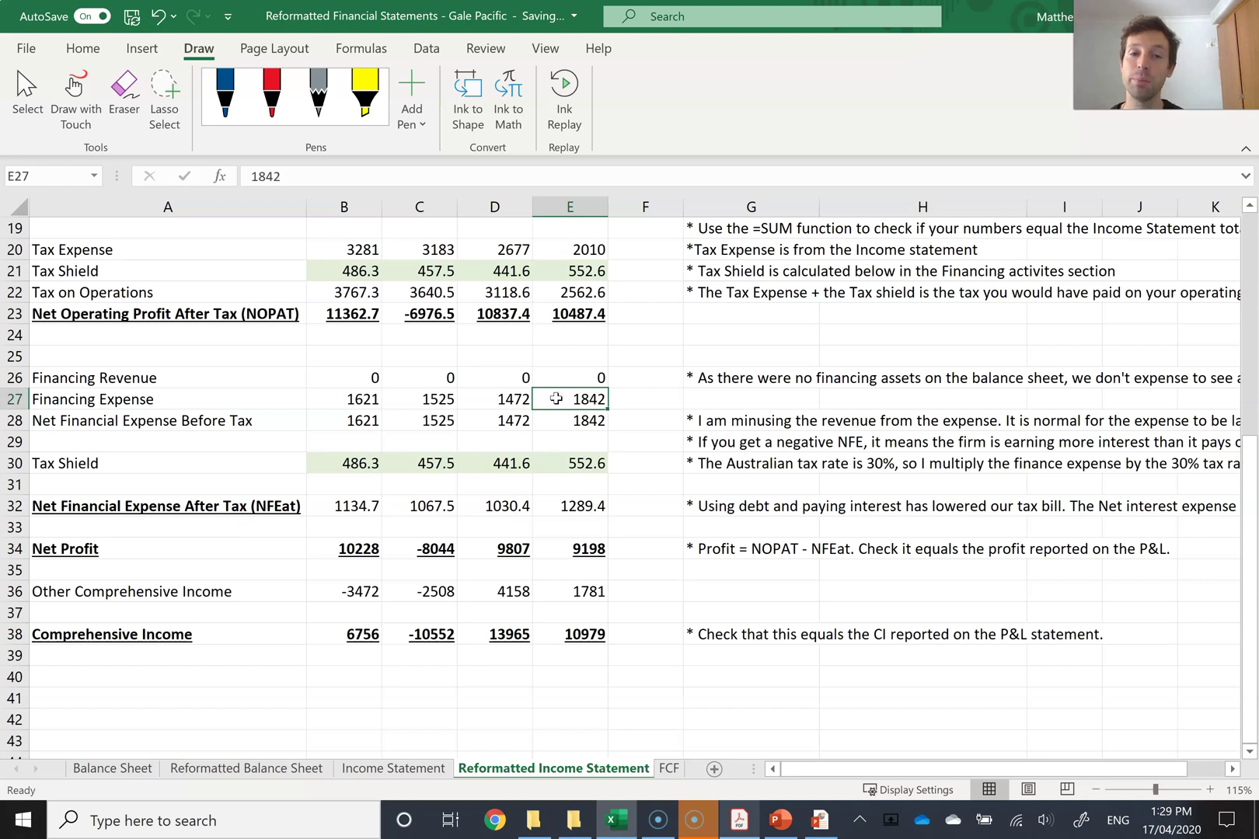
click(560, 464)
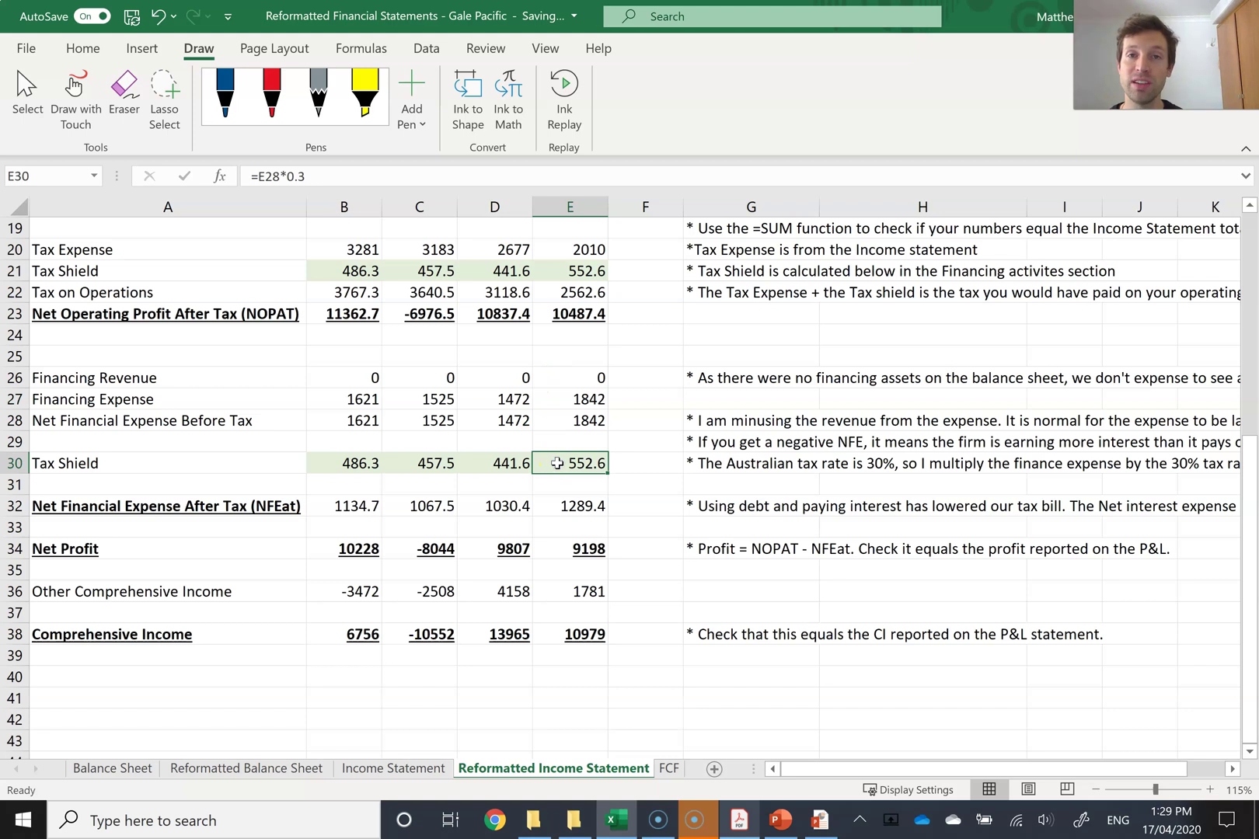
double_click(552, 506)
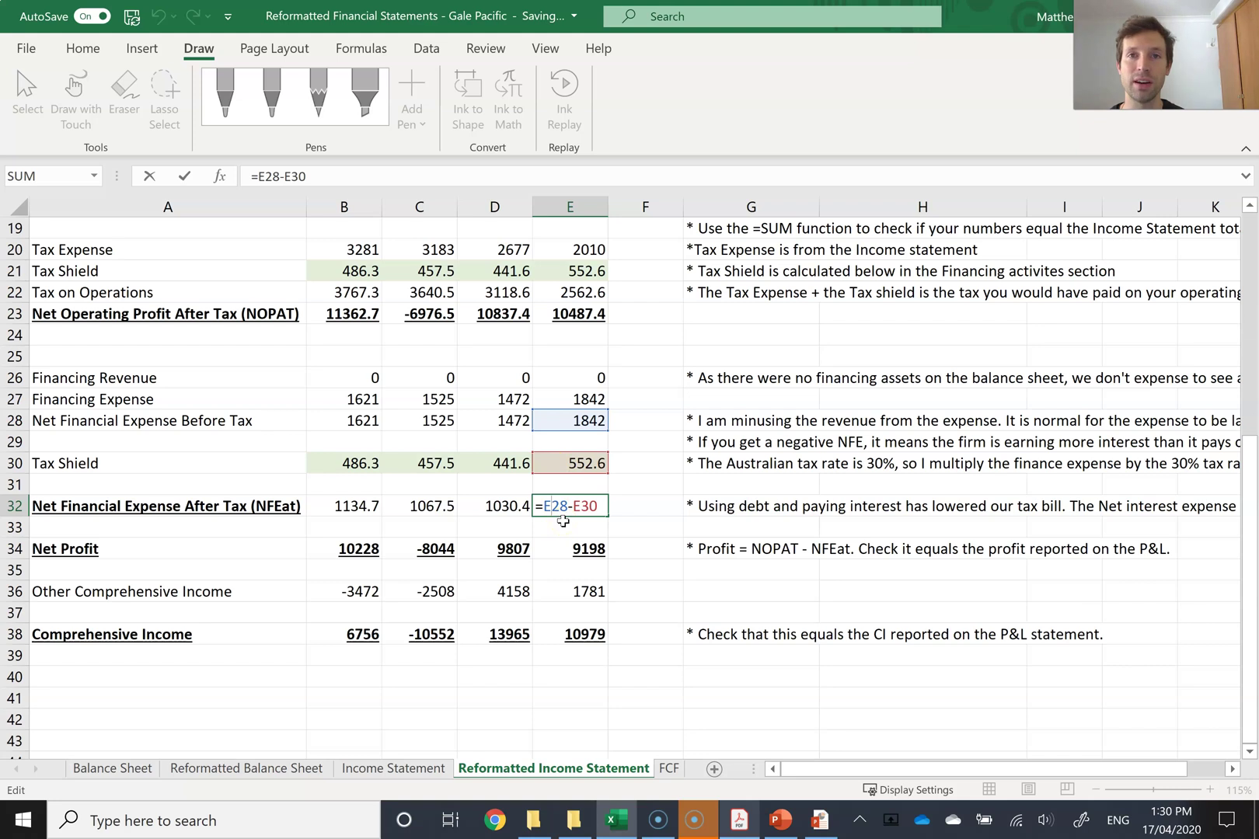
key(Return)
Inspect which revenue and expense ranges feed the 2019 Net Operating Profit Before Tax formula, without altering it
scroll(700, 407, up, 6)
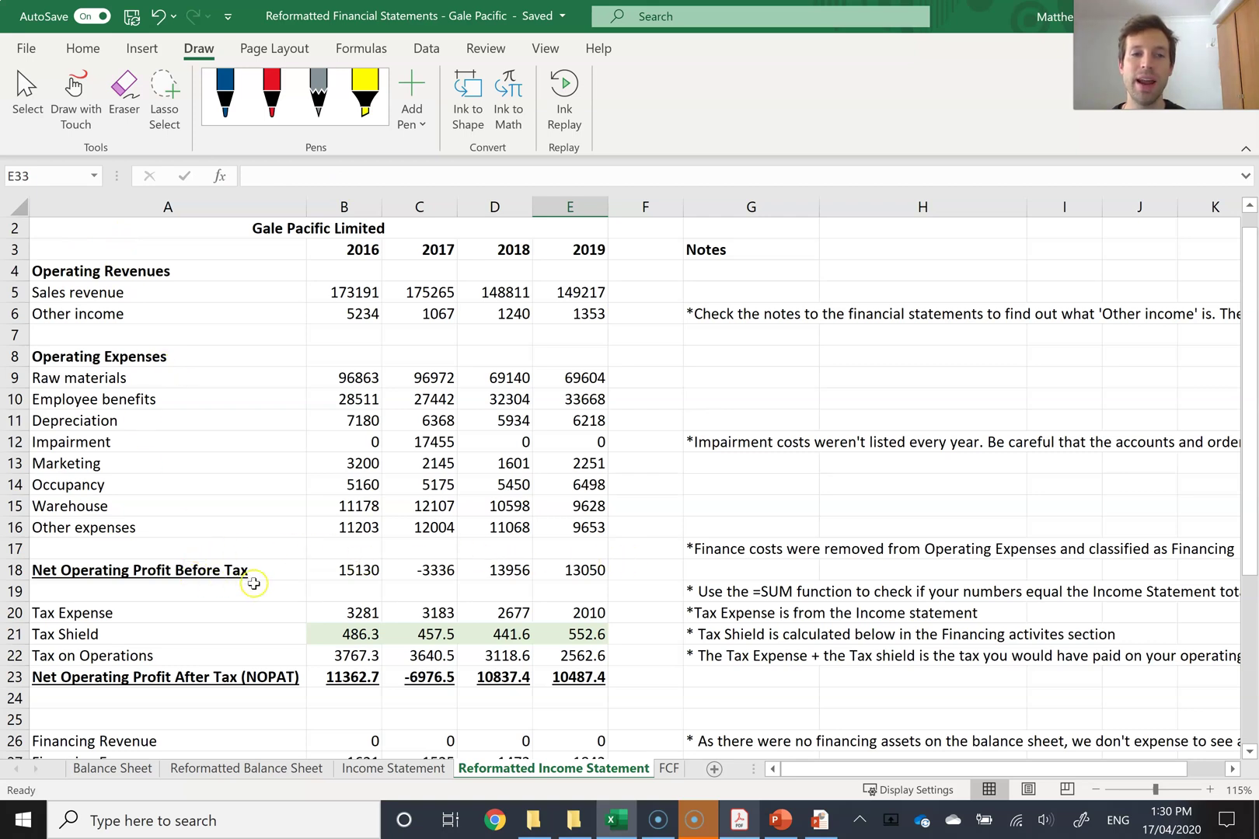
double_click(559, 573)
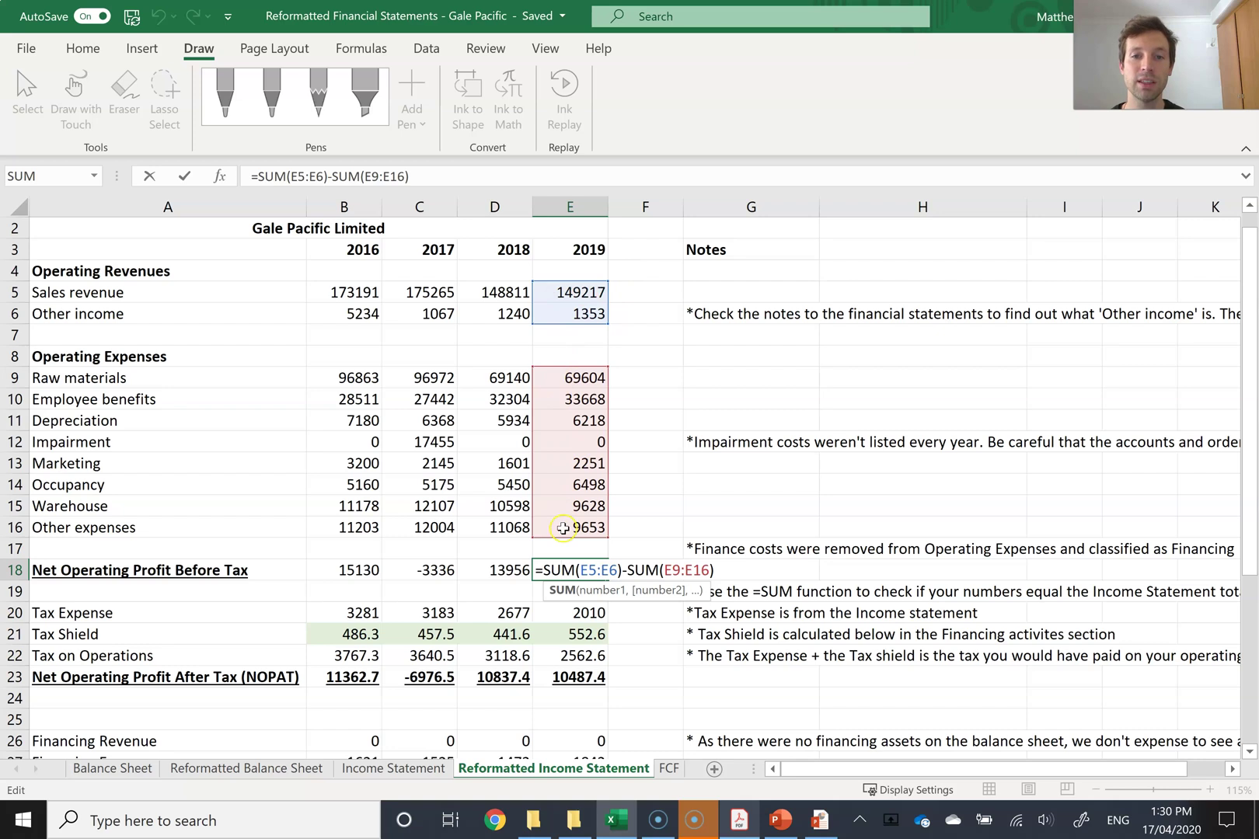
key(Return)
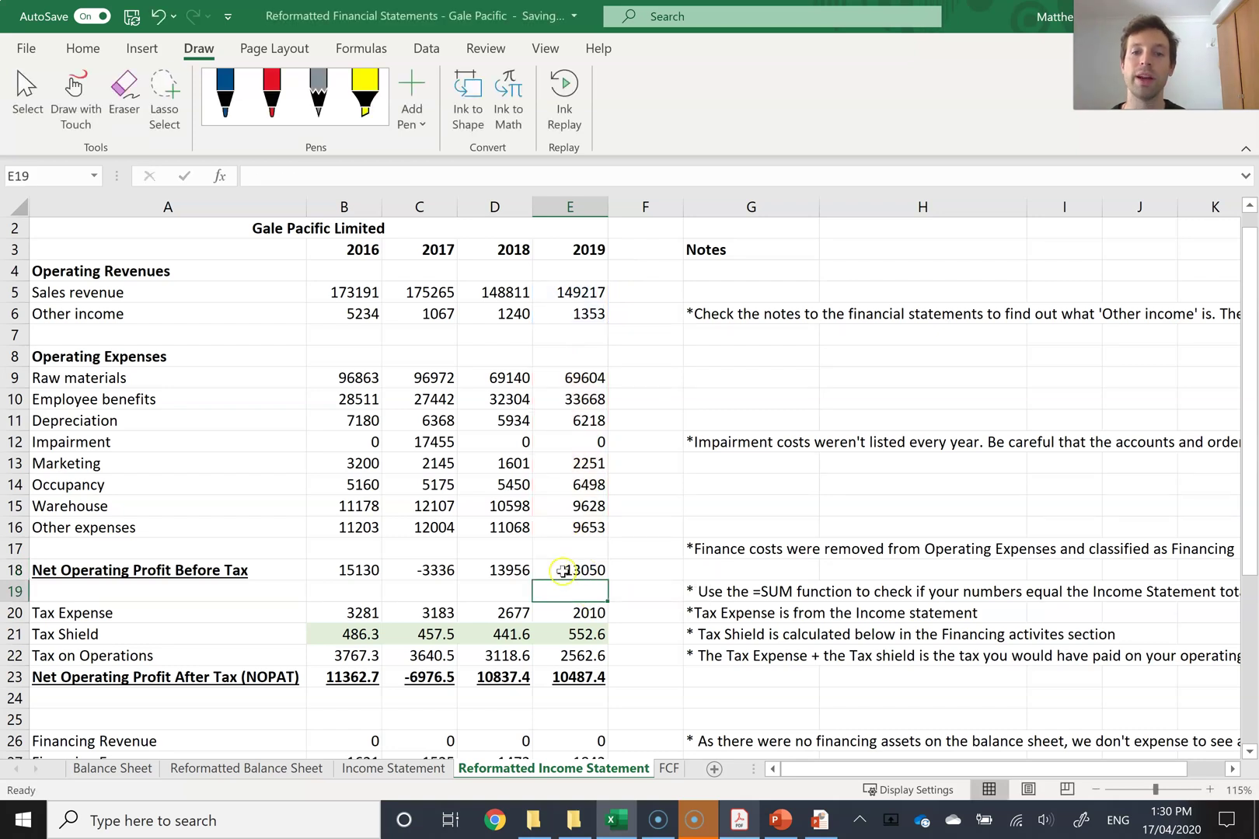
Examine the 2019 Tax Expense and the Tax on Operations formula in the operating section without editing them
click(547, 613)
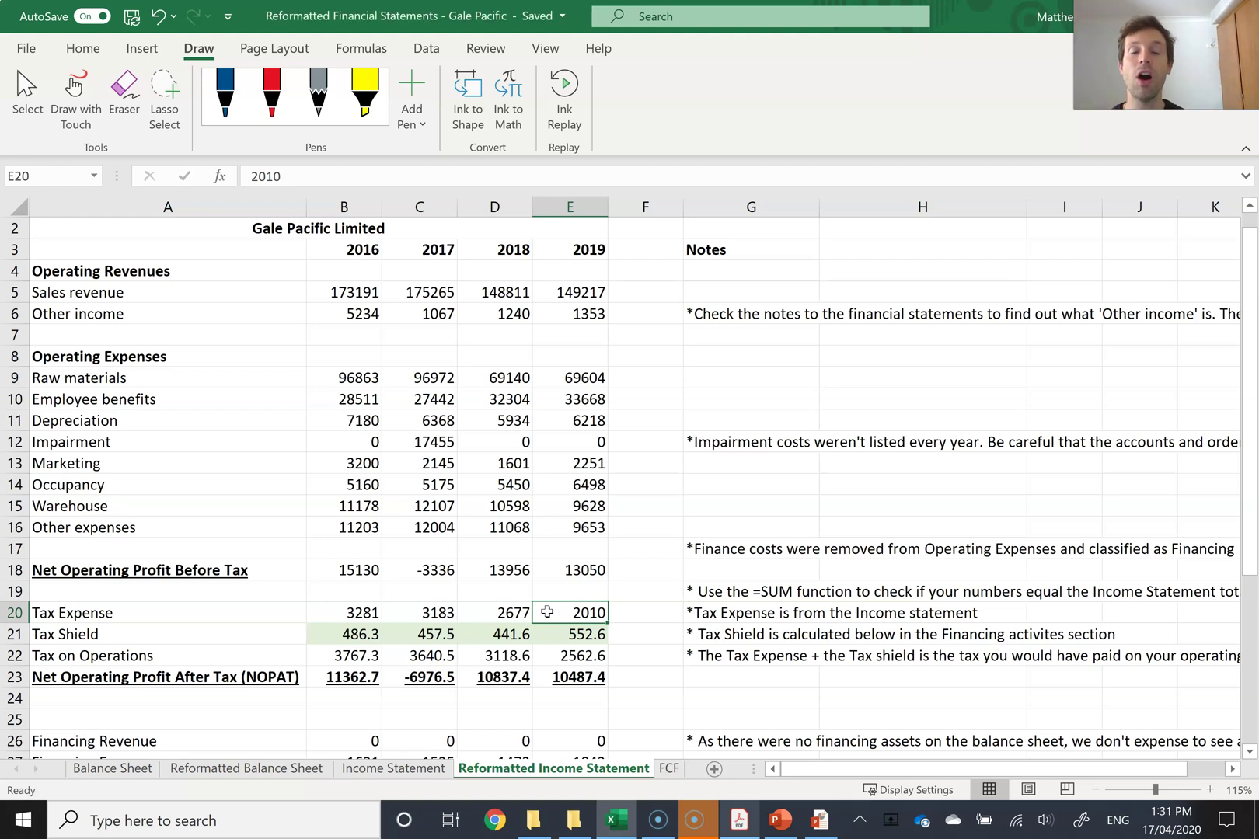
click(551, 612)
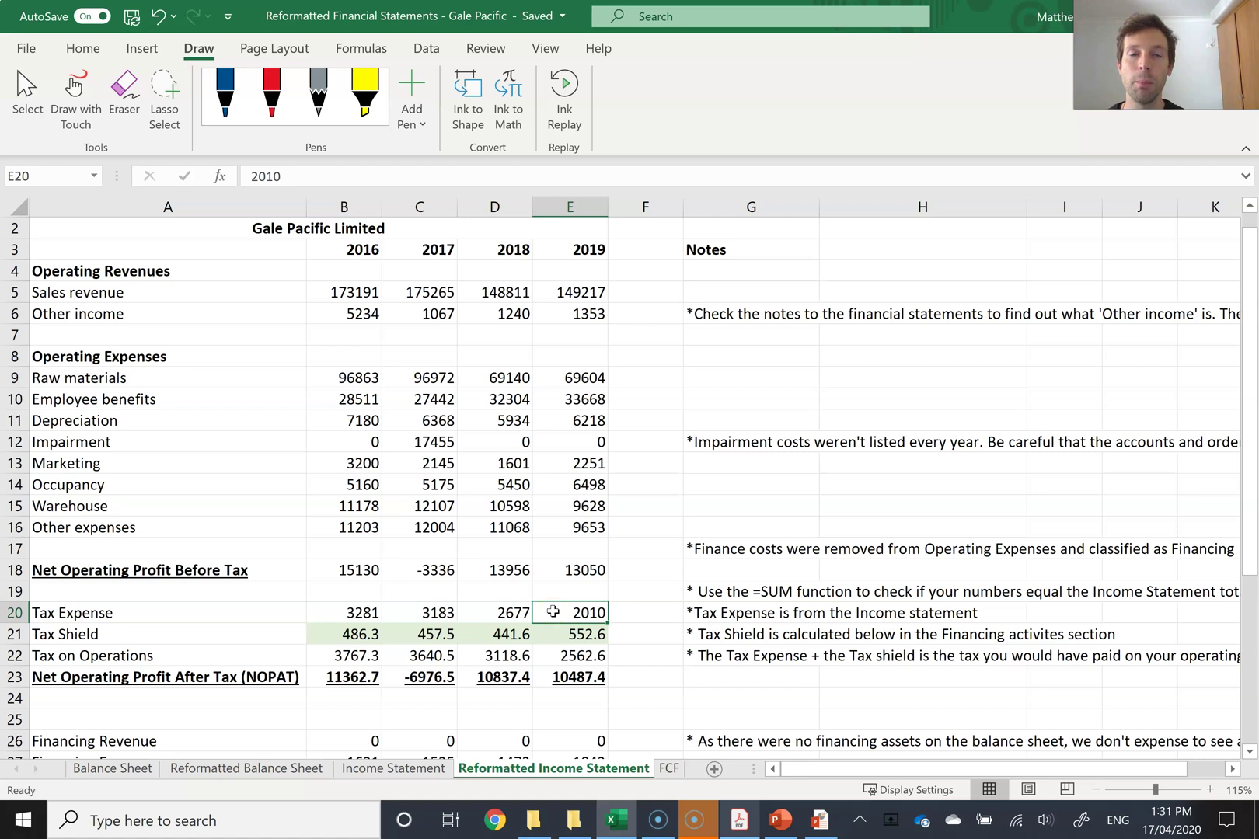
click(557, 644)
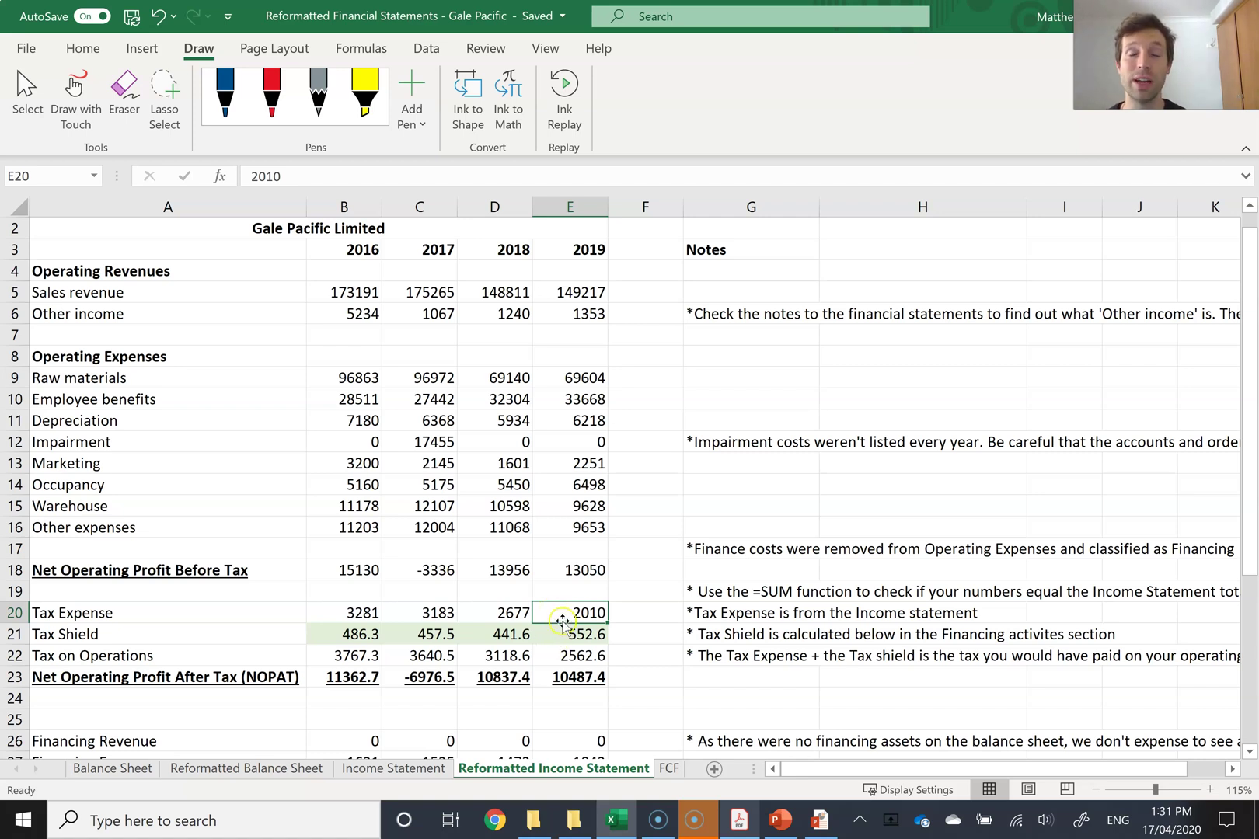
click(563, 614)
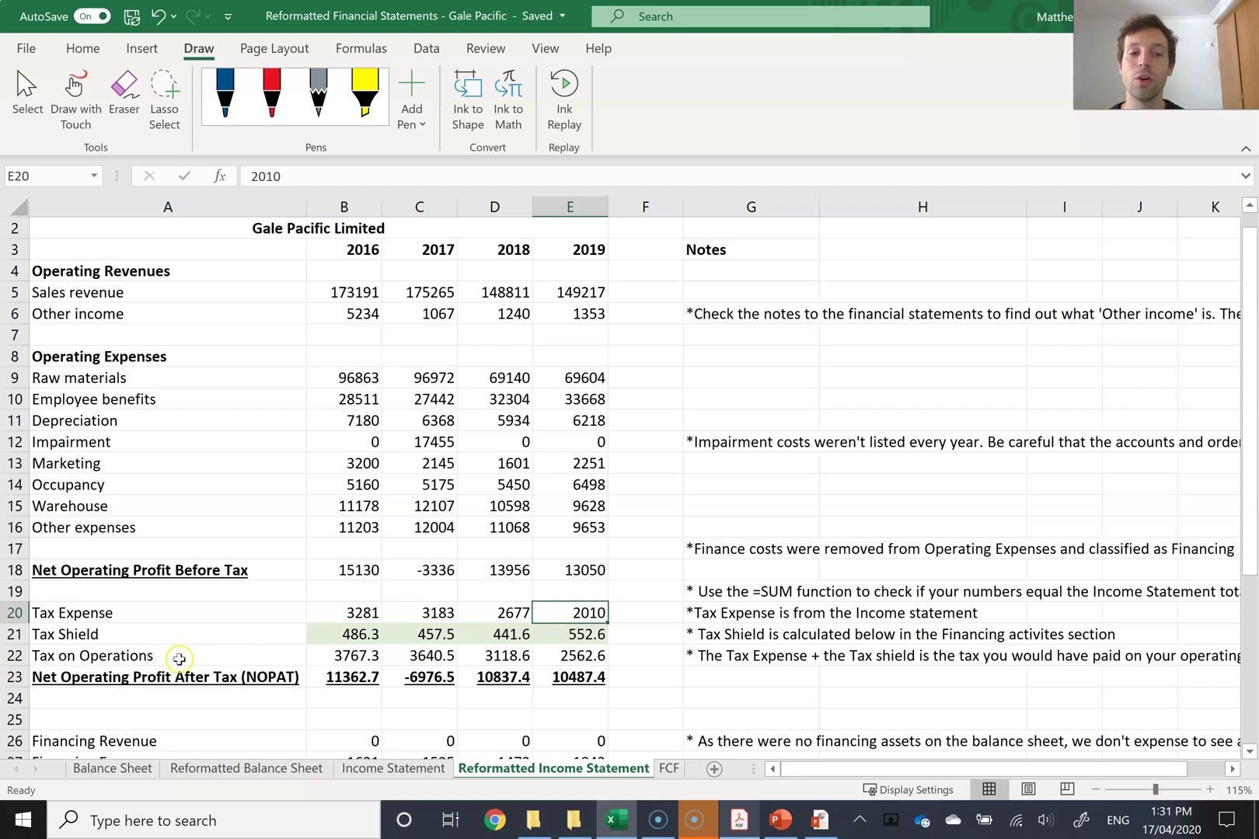
click(547, 657)
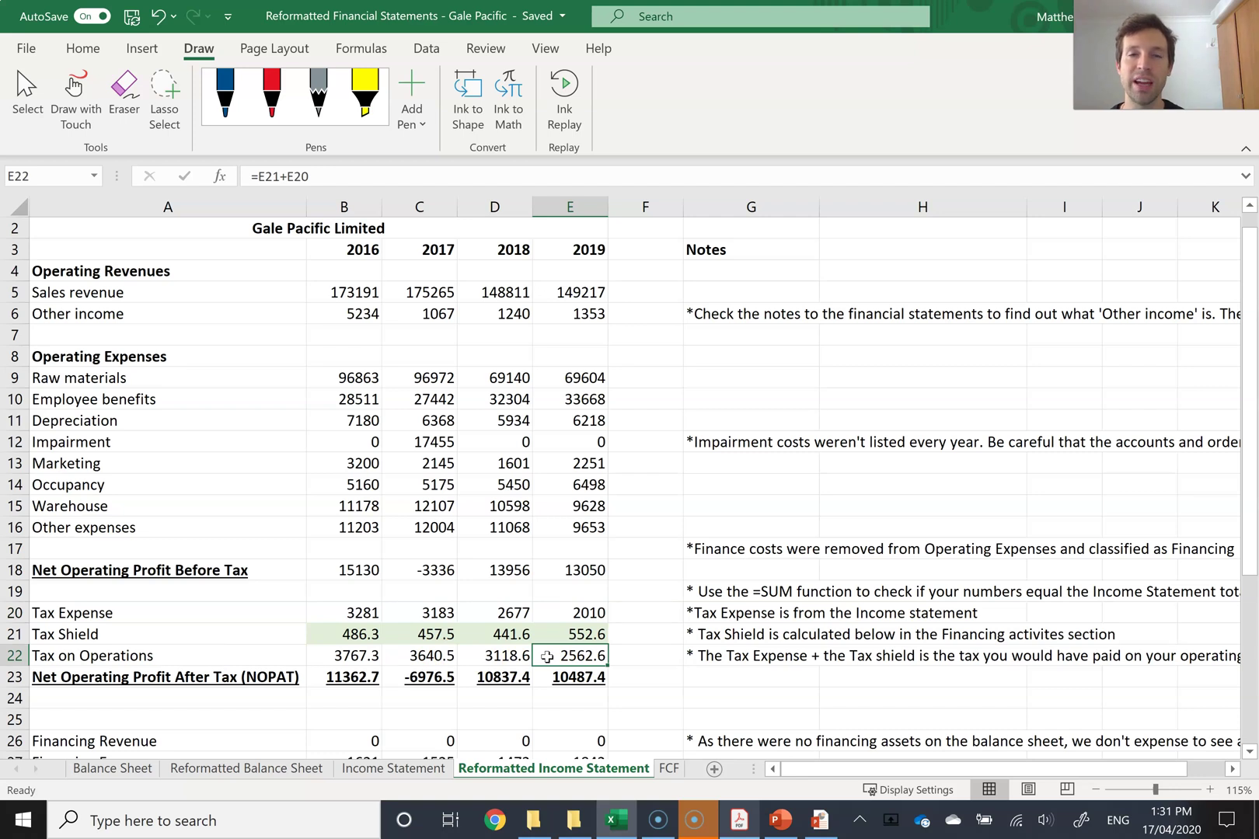
double_click(546, 656)
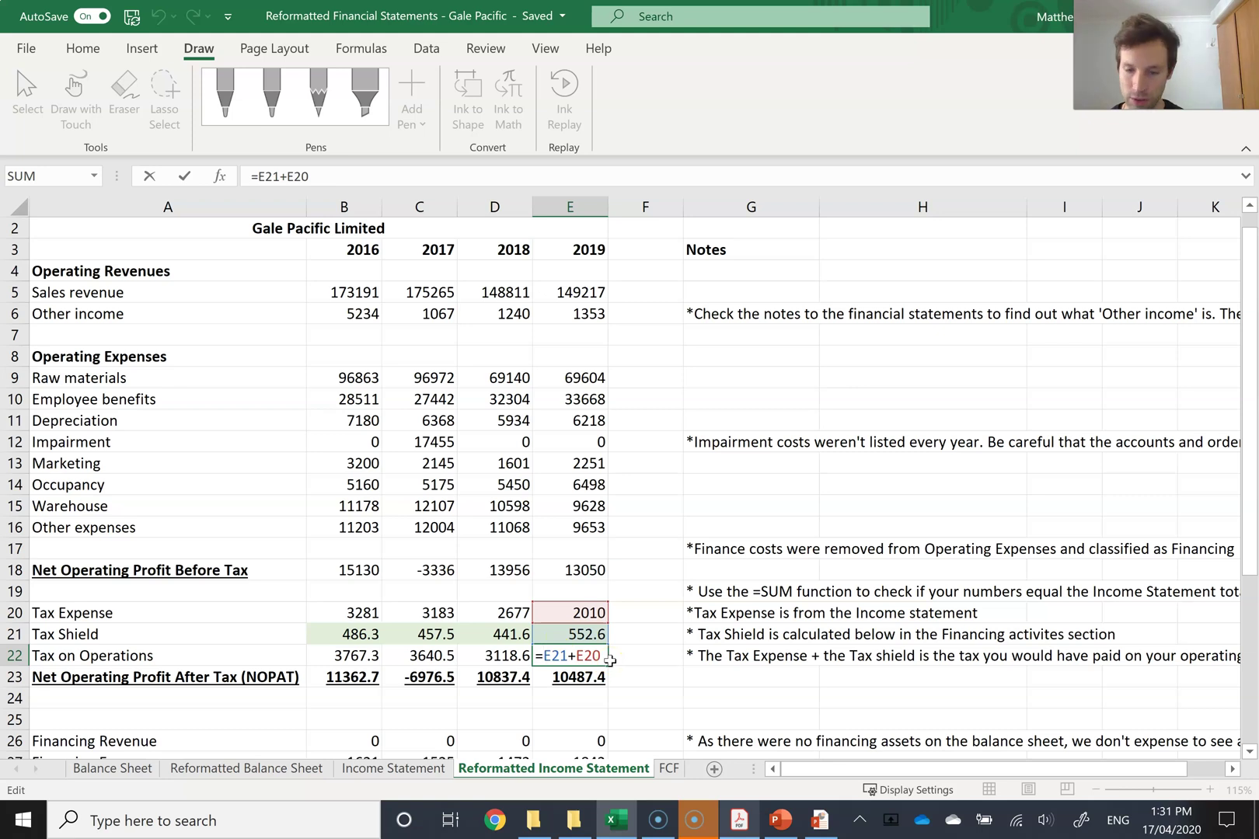
key(Return)
Inspect the cell references in the 2019 Net Operating Profit After Tax (NOPAT) formula, leaving it as is
click(571, 680)
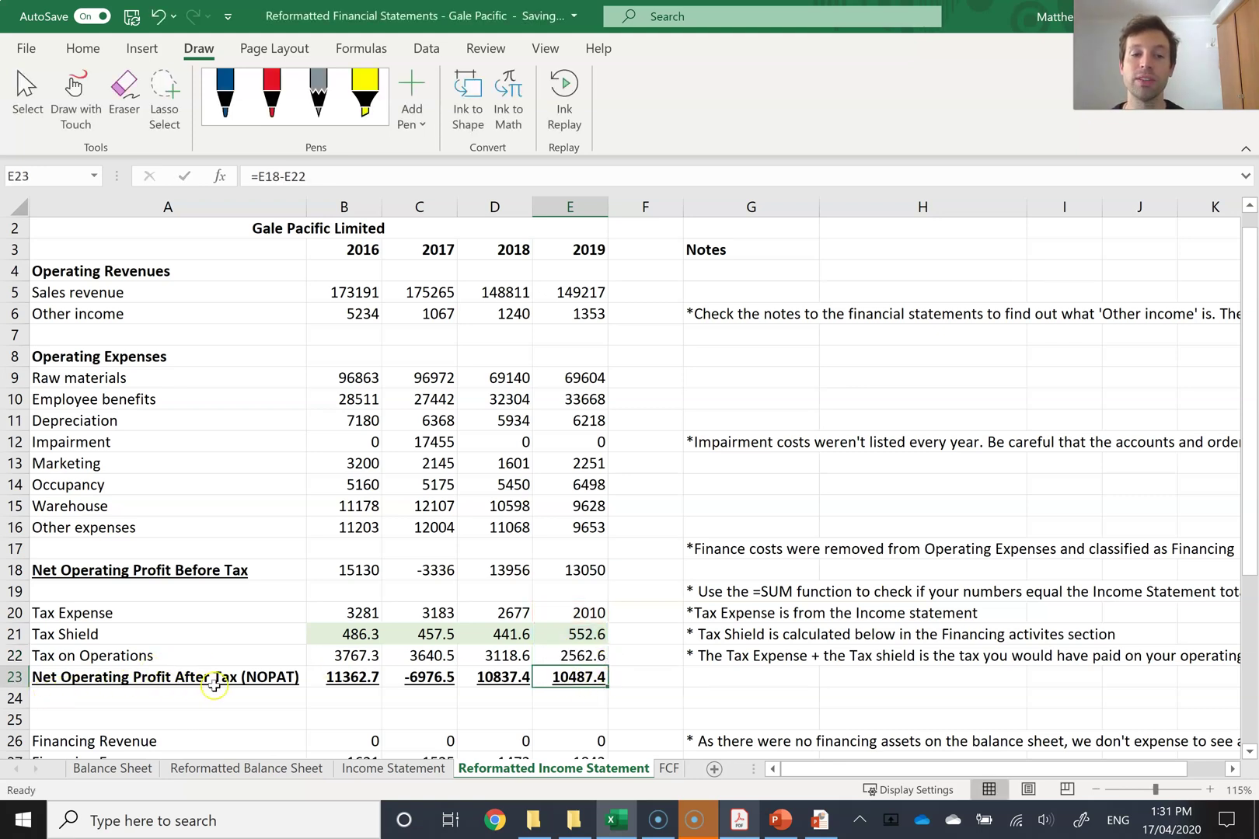
double_click(548, 676)
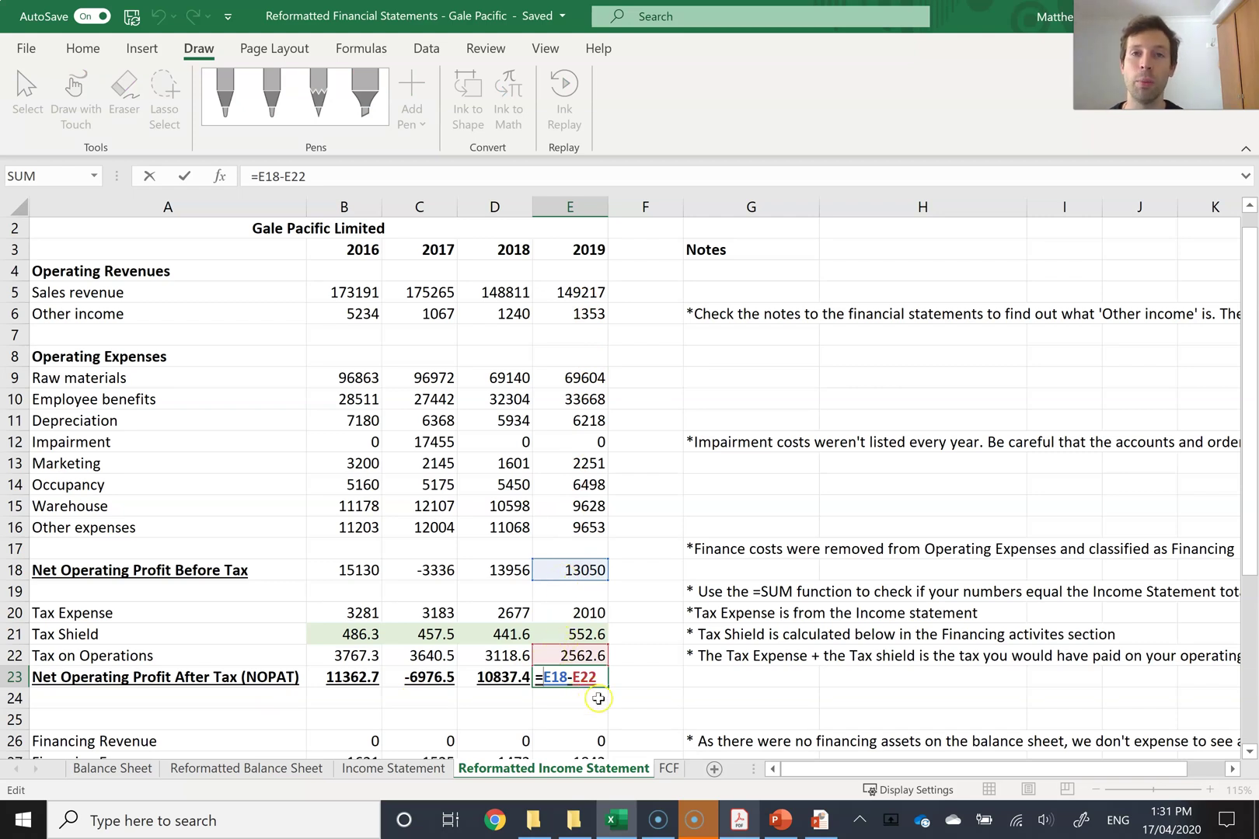
key(Return)
Inspect the 2019 Net Profit formula and compare its result with Net Profit After Tax on the Income Statement sheet
scroll(654, 390, down, 5)
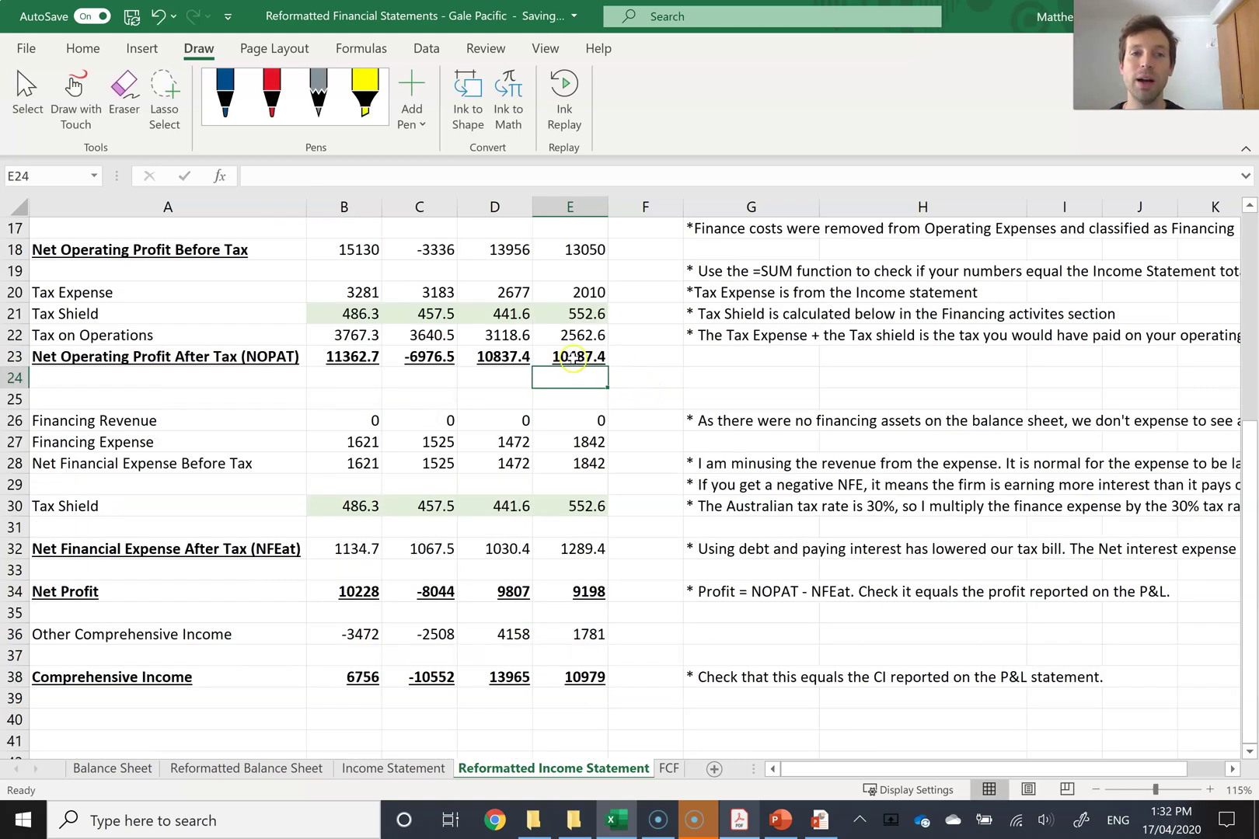
double_click(557, 593)
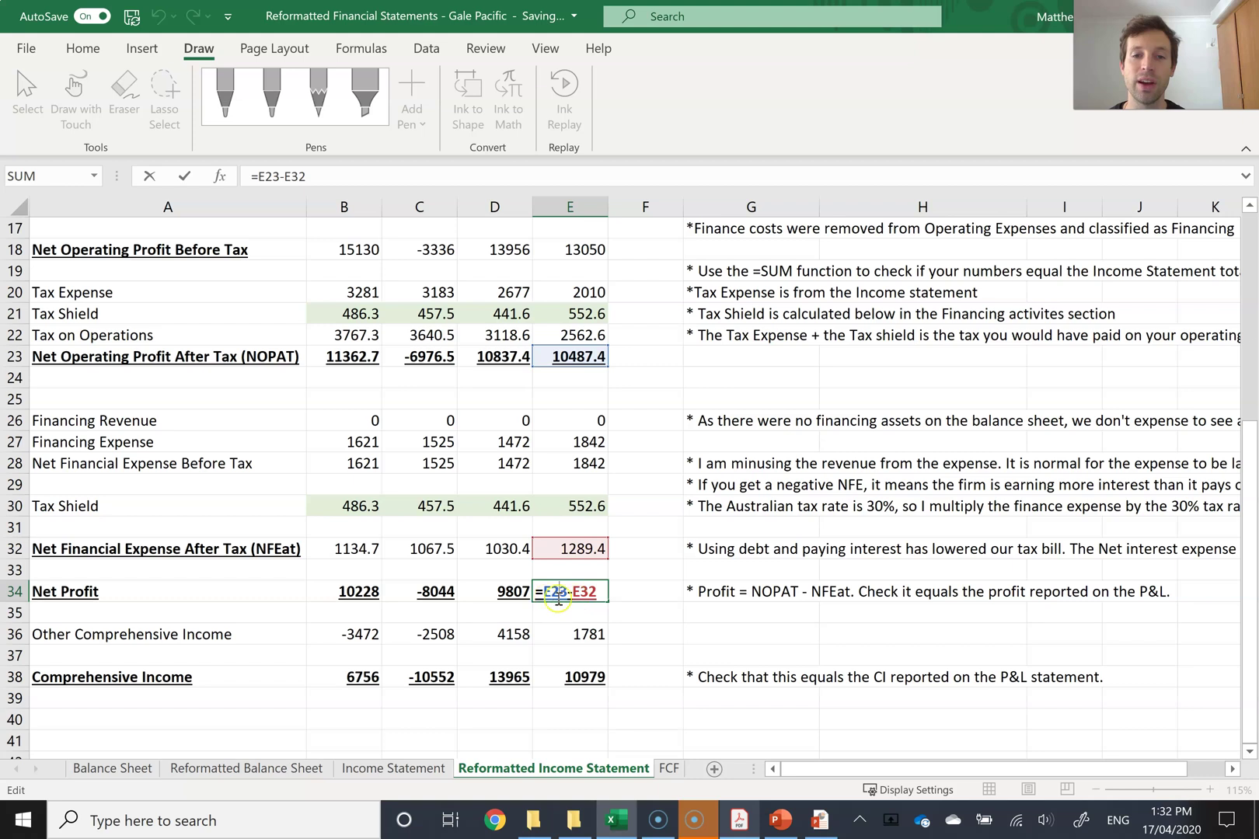
key(Return)
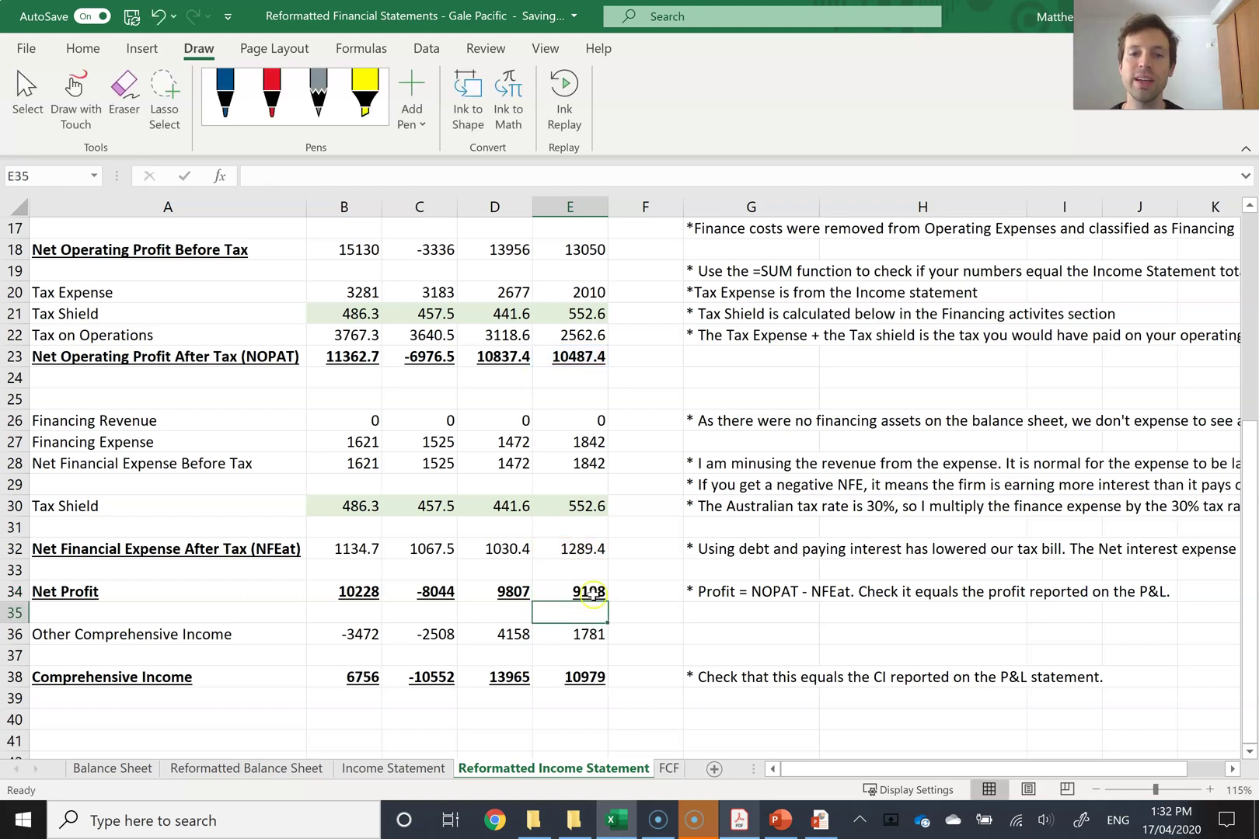
click(569, 594)
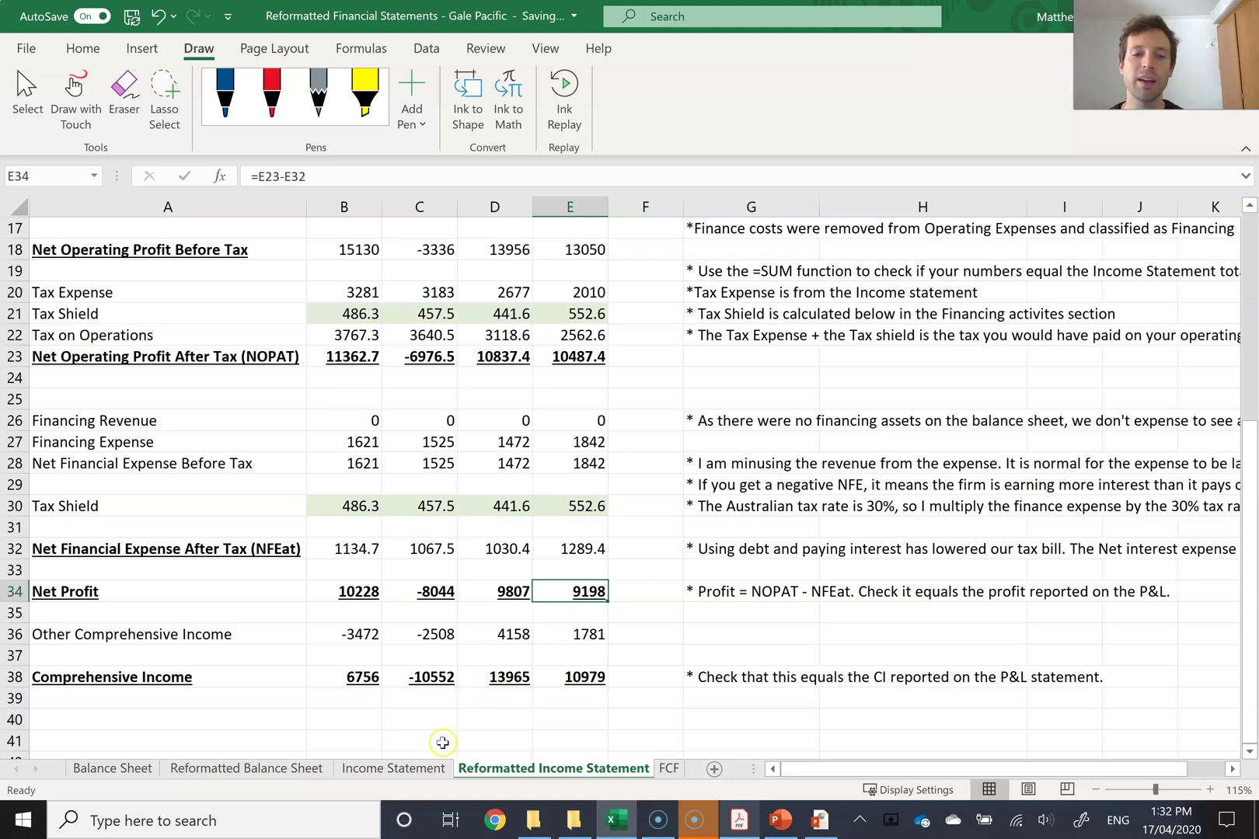
click(425, 769)
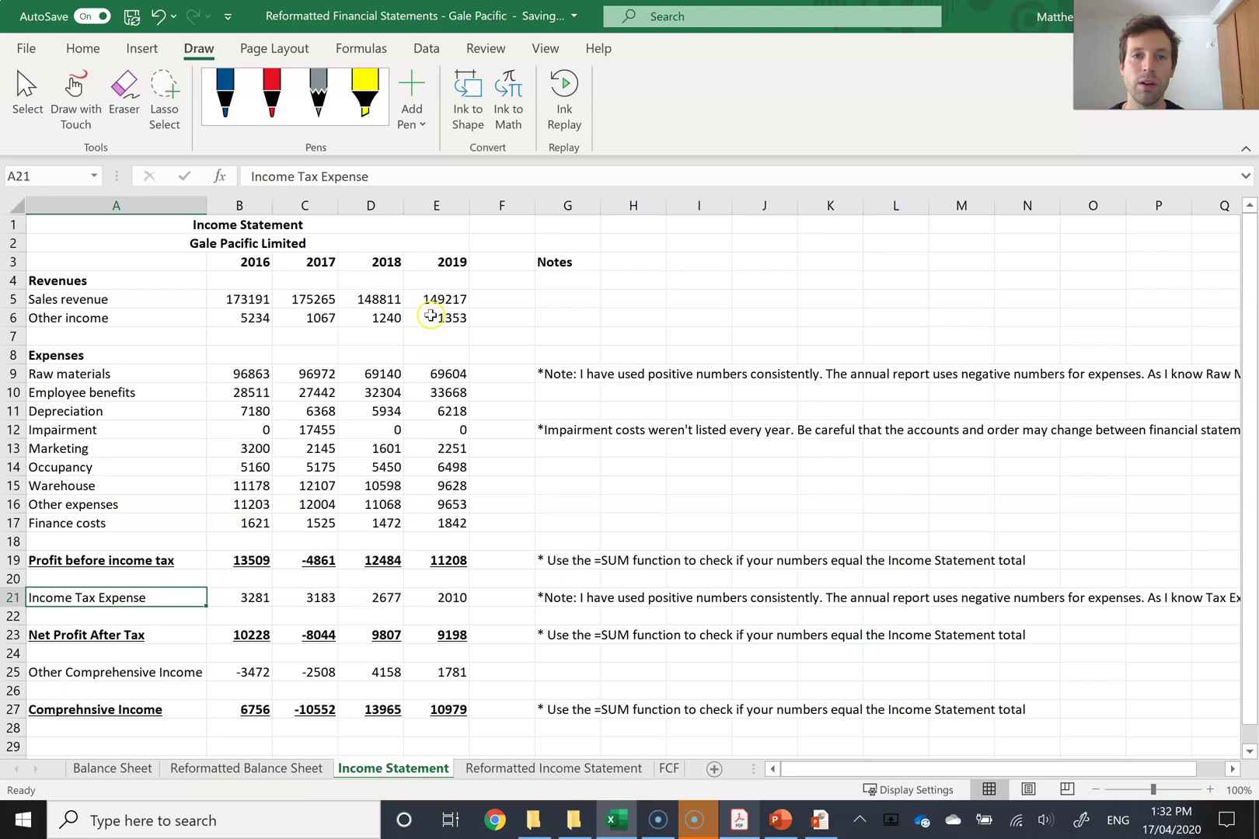
click(425, 636)
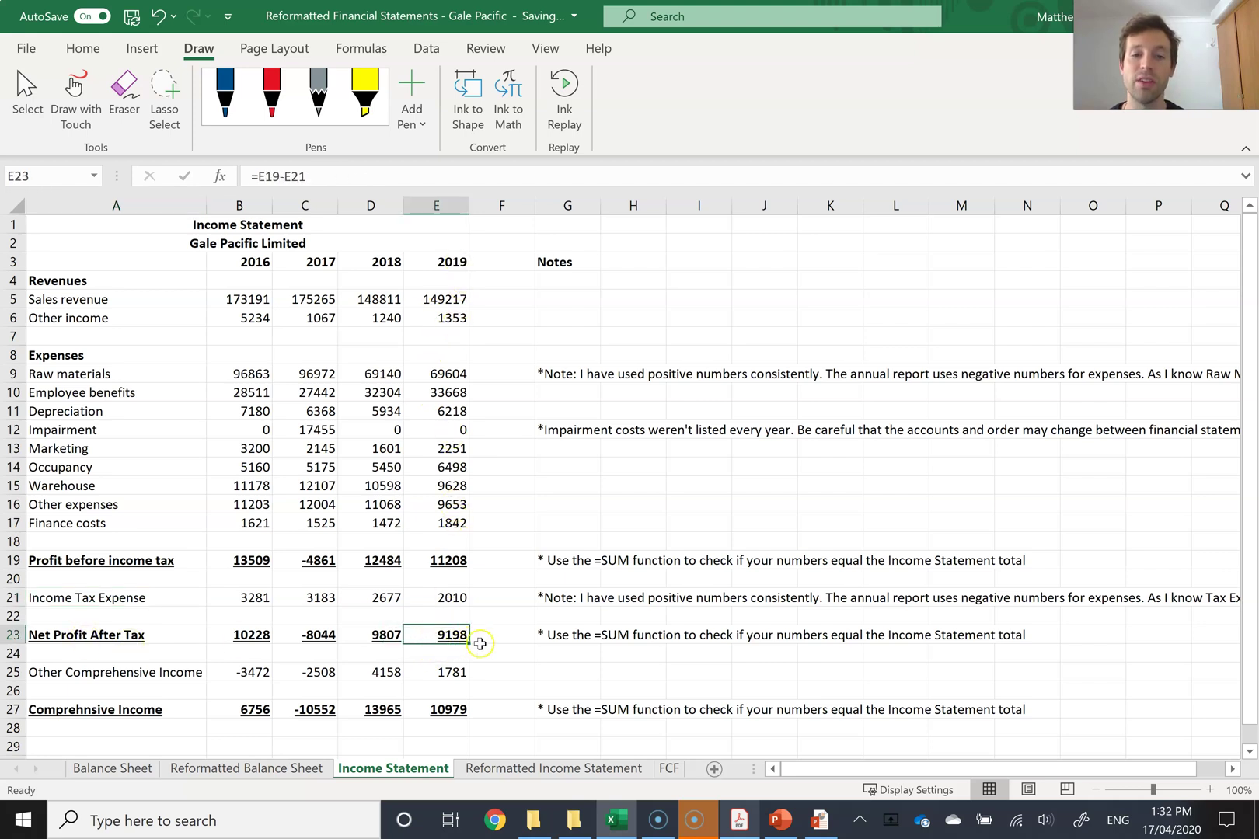
Return to the Reformatted Income Statement and check the 2019 Other Comprehensive Income and Comprehensive Income cells
click(557, 770)
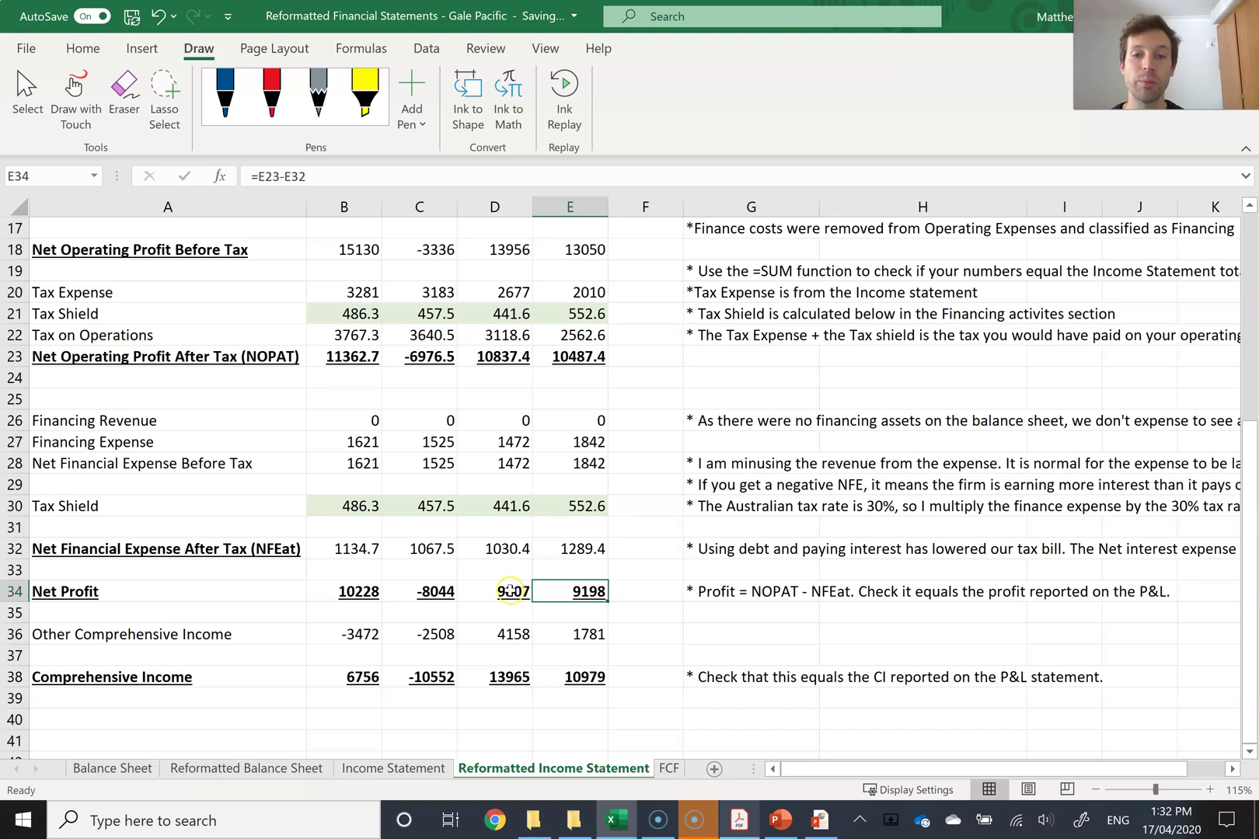
click(567, 635)
click(556, 680)
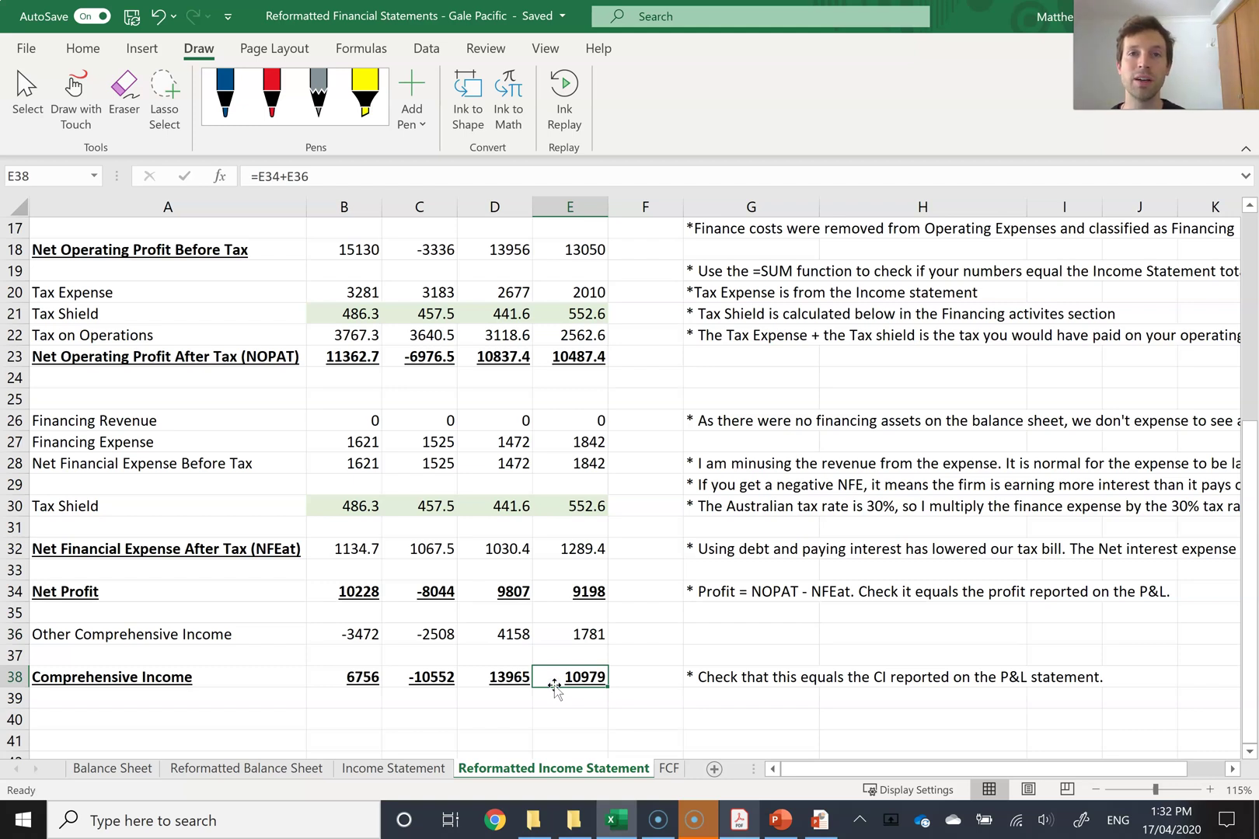
Open the FCF sheet and review the Opening Equity, Comprehensive Income and d row labels
key(ctrl+Page_Down)
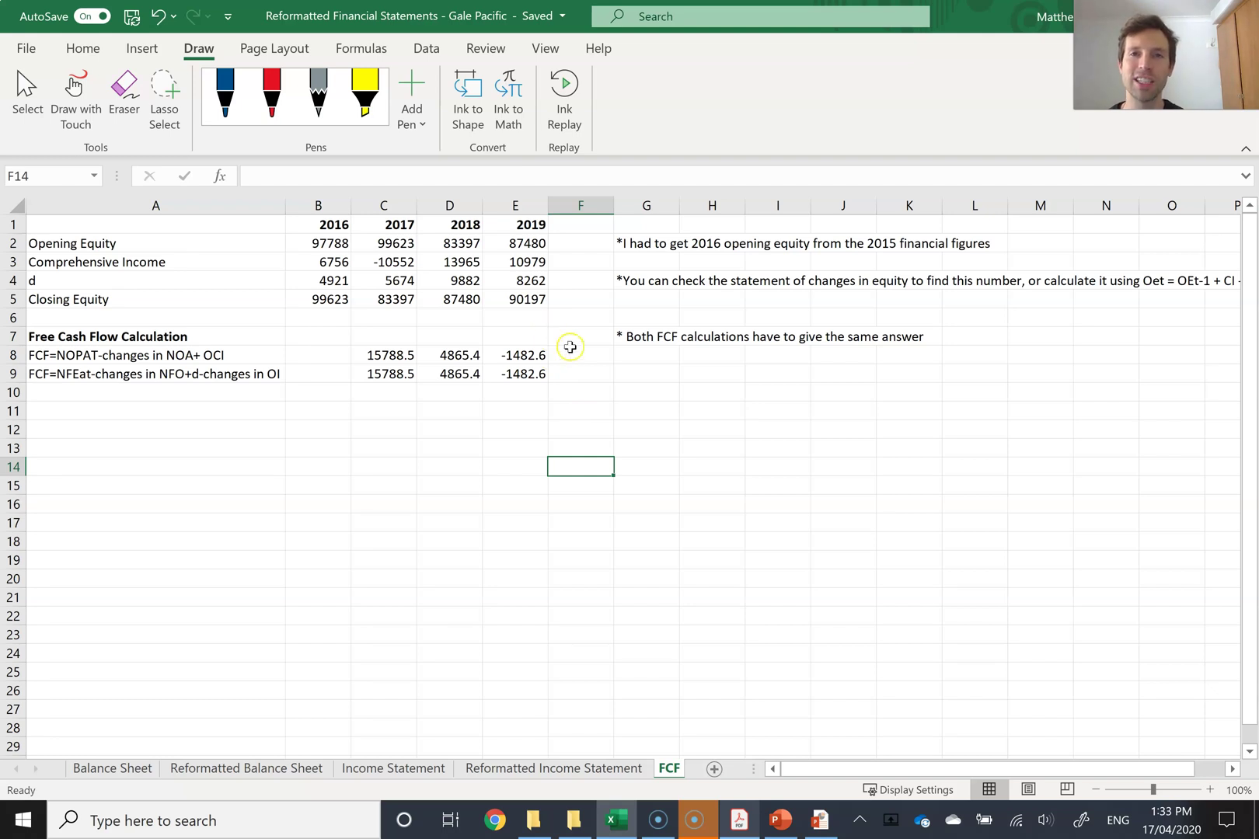
click(37, 281)
click(57, 246)
click(56, 262)
click(53, 279)
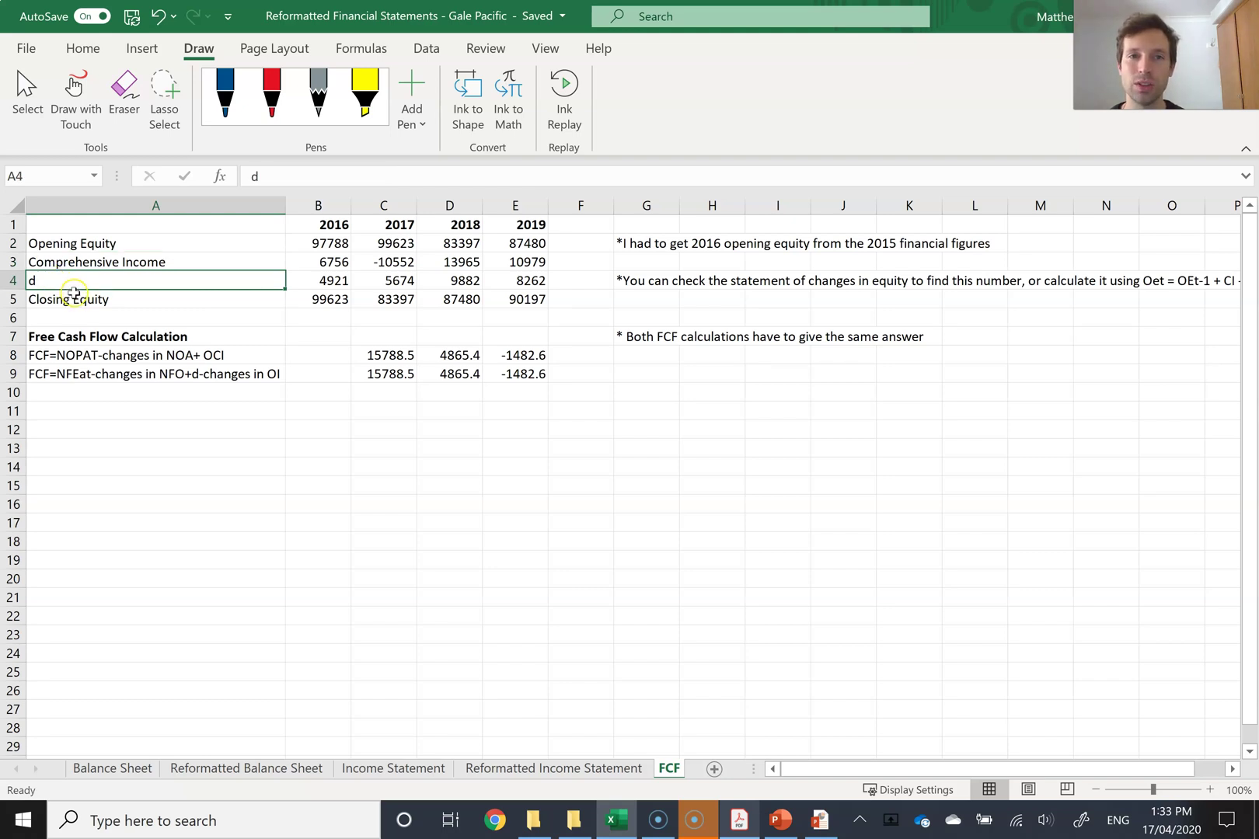
Inspect the 2019 formulas for Opening Equity, Comprehensive Income, Closing Equity and d on the FCF sheet without changing them
click(498, 245)
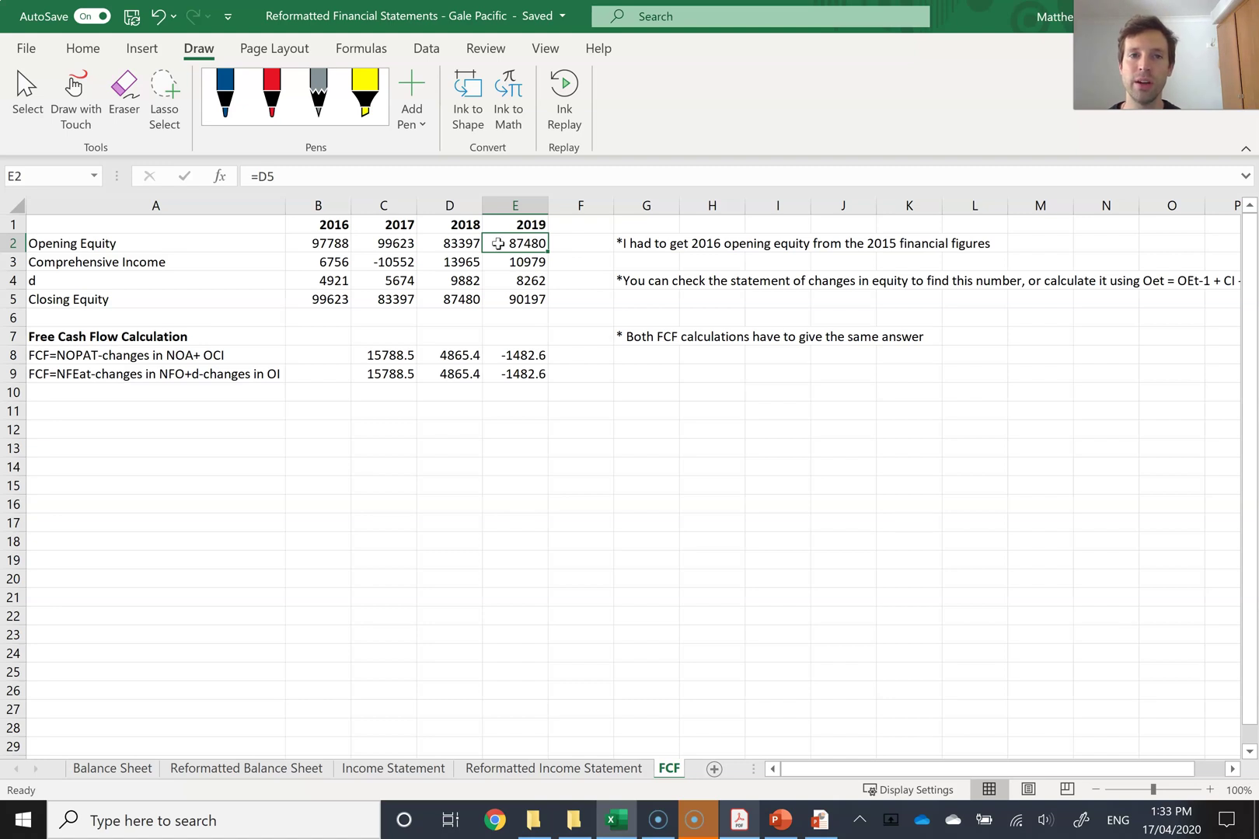
click(497, 265)
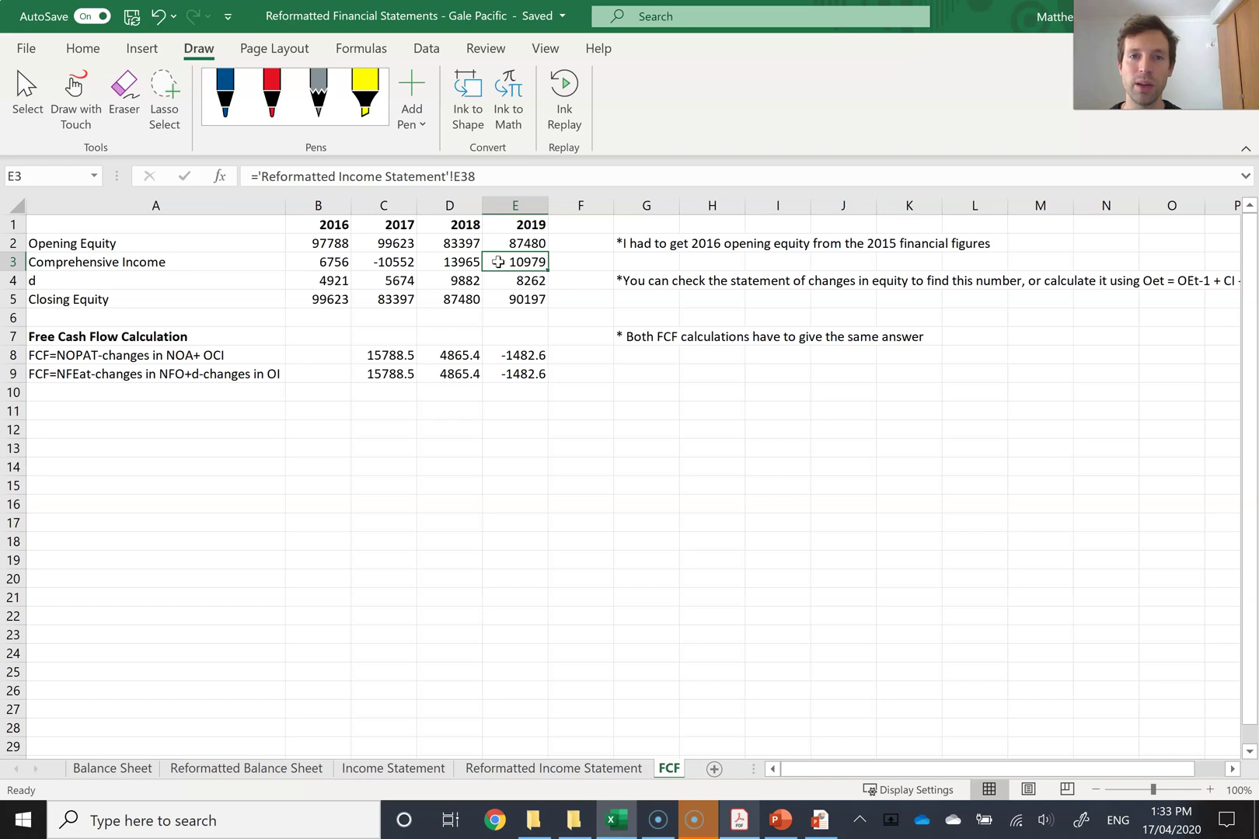
click(498, 299)
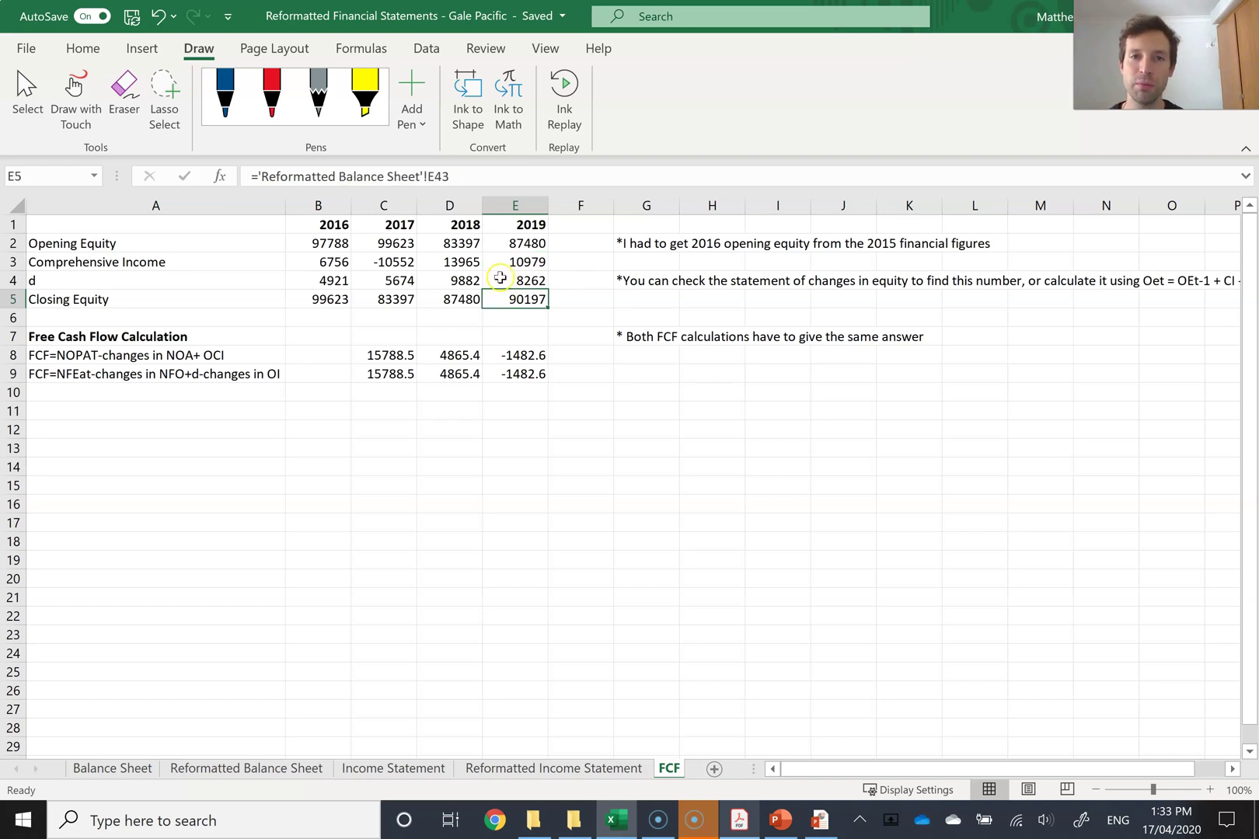
click(500, 278)
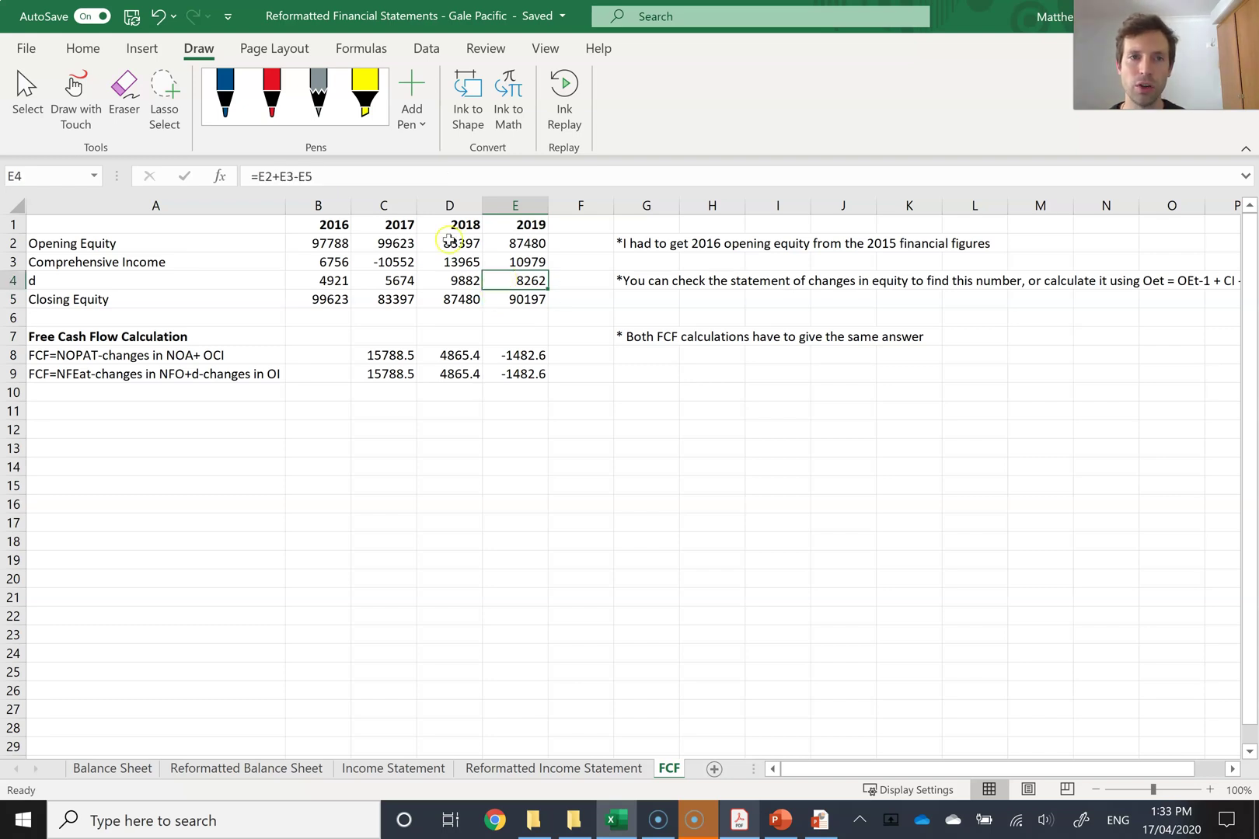
double_click(515, 280)
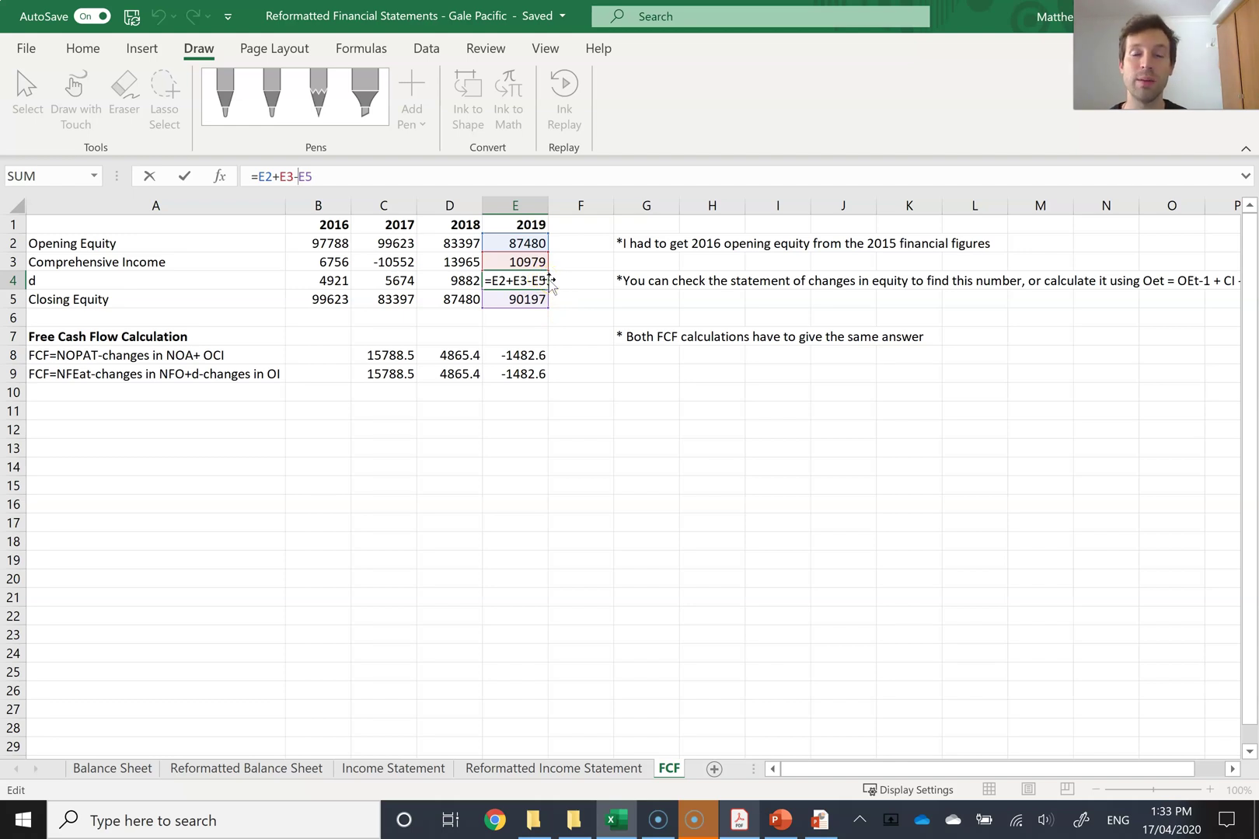
key(Return)
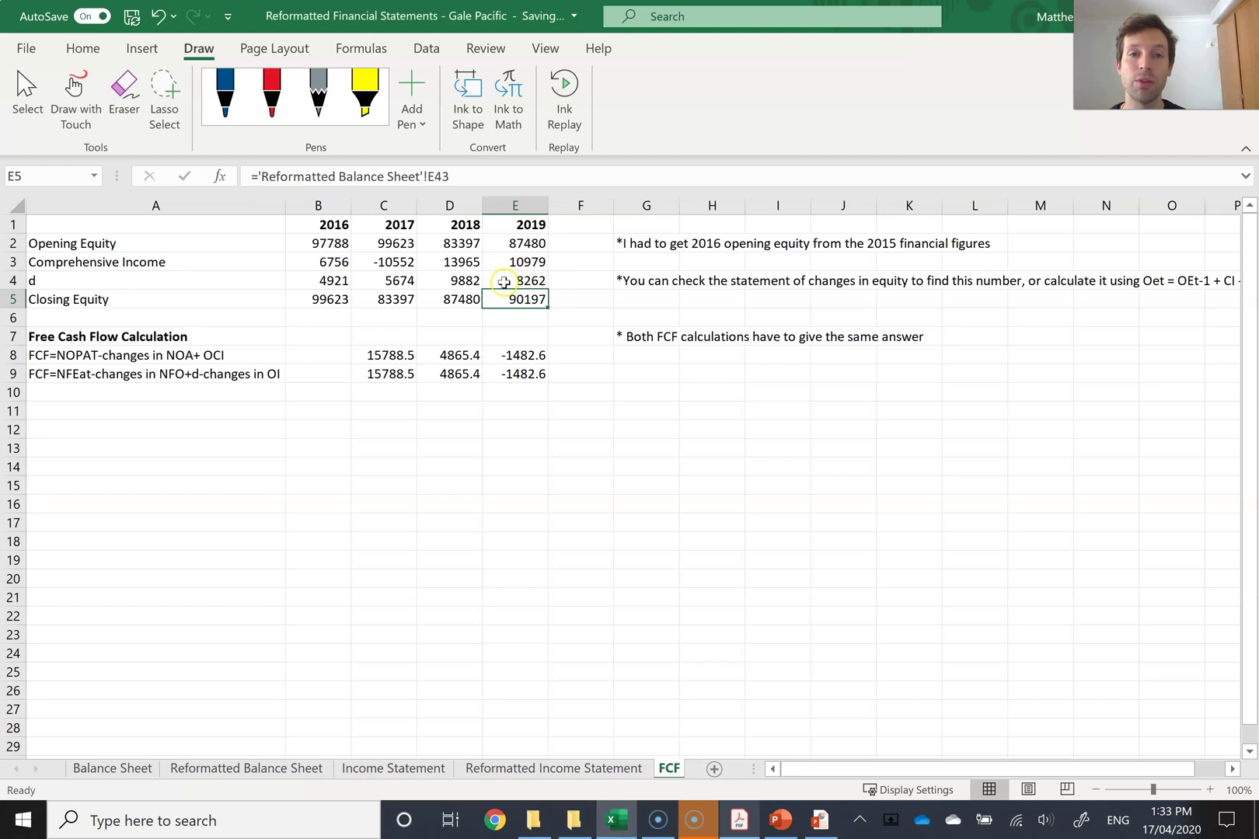
click(504, 280)
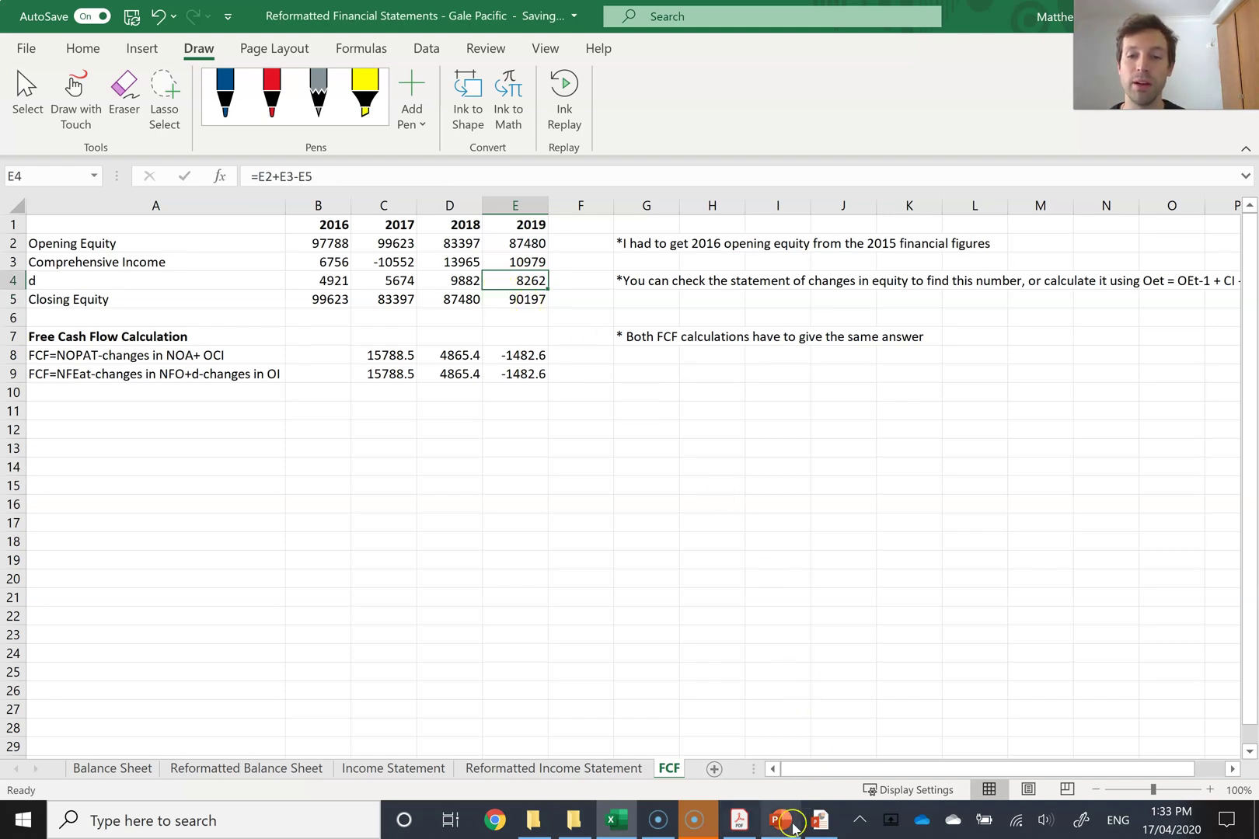
Switch to the GAP 2019 Annual Report in Acrobat Reader and find the 2019 equity movements on page 39
click(739, 820)
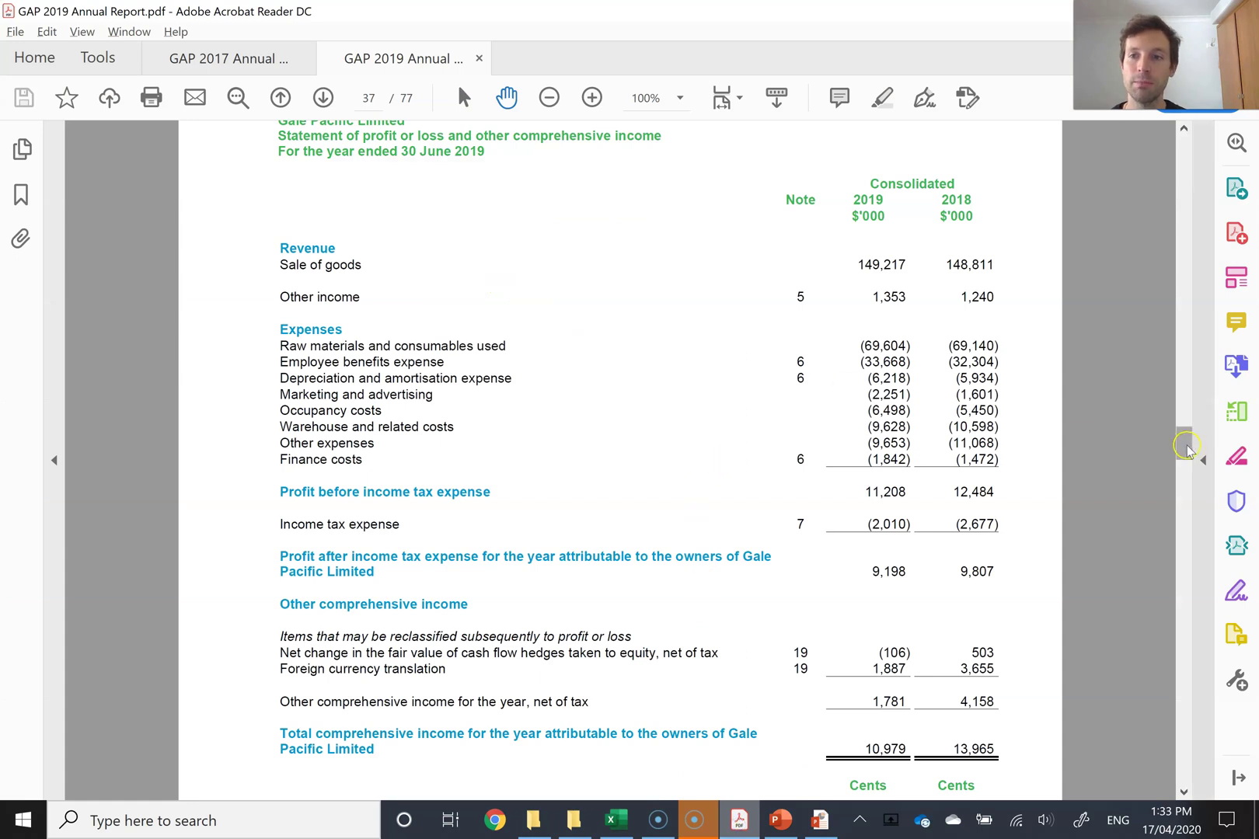
scroll(1189, 448, down, 20)
scroll(396, 444, up, 3)
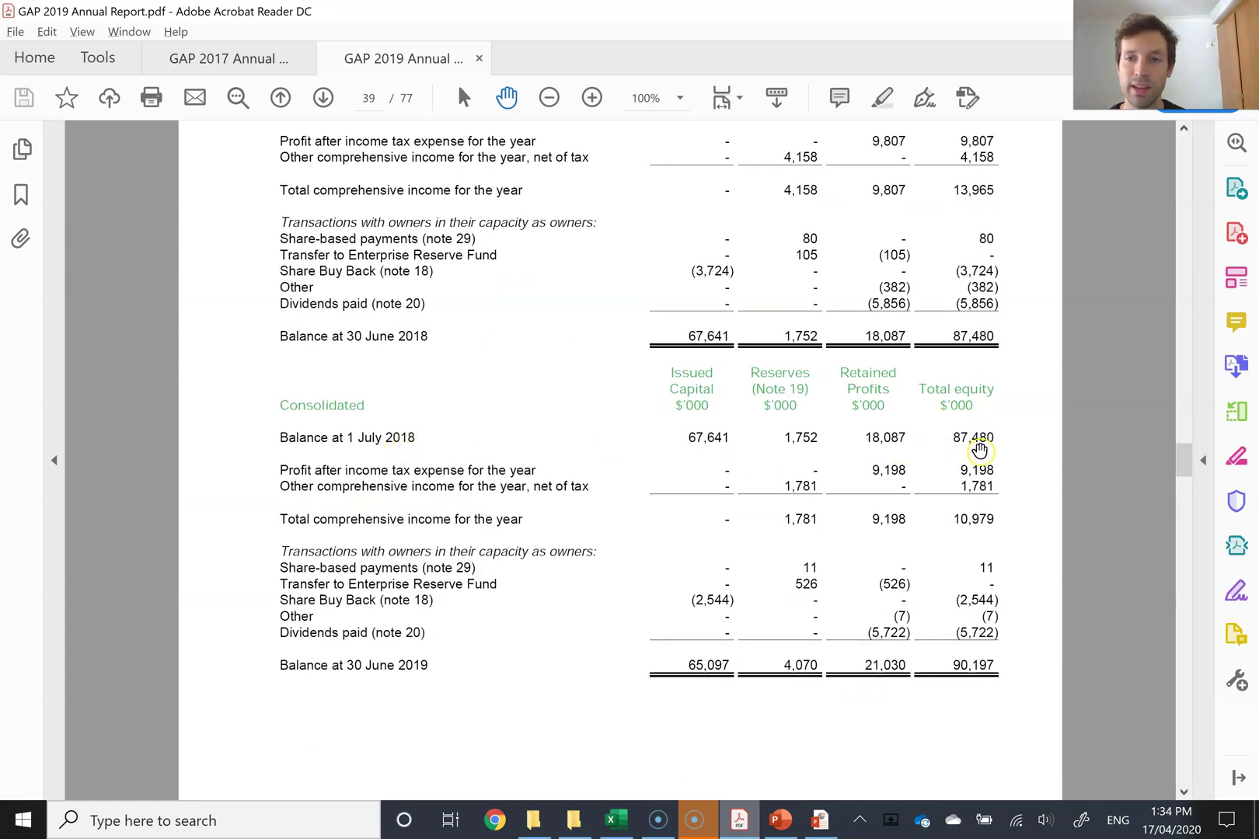
Switch back to Excel and check the 2019 Opening Equity and Closing Equity against the annual report's balances
key(alt+Tab)
click(498, 243)
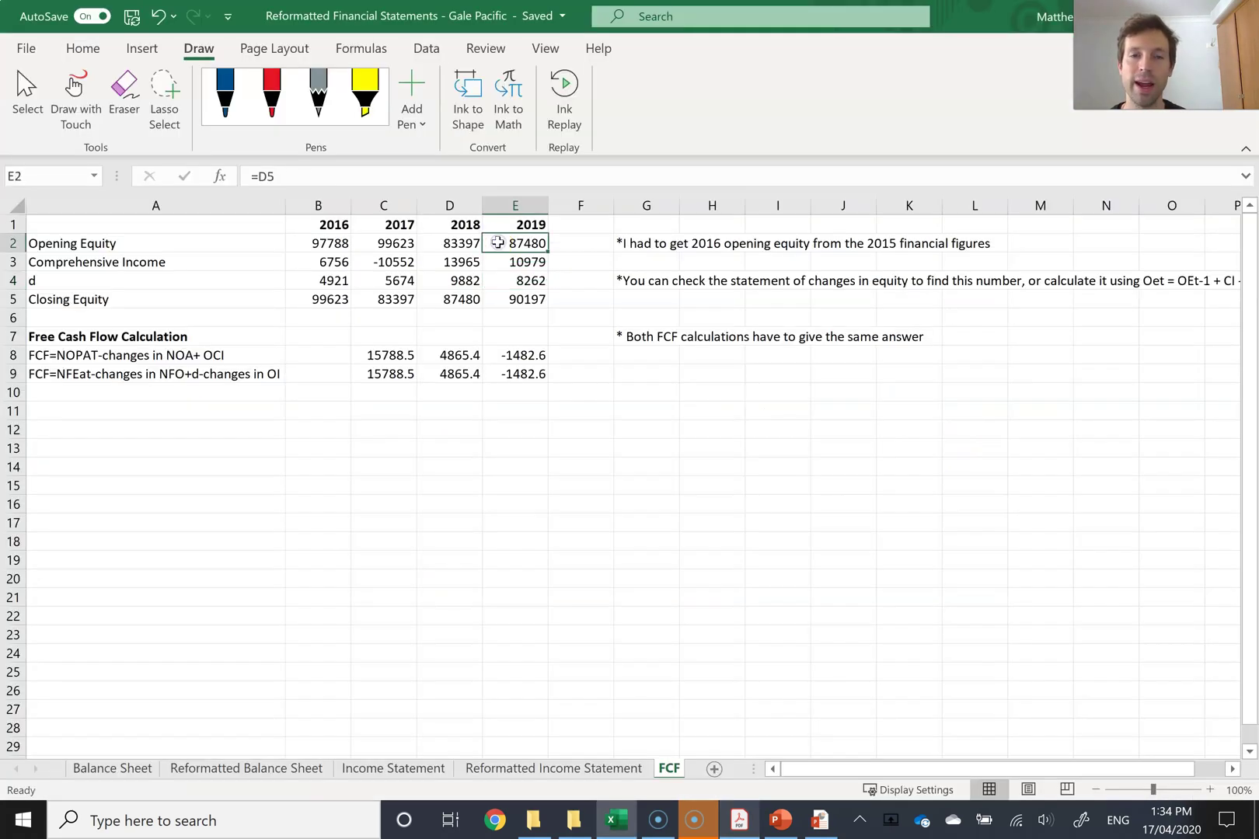
click(494, 304)
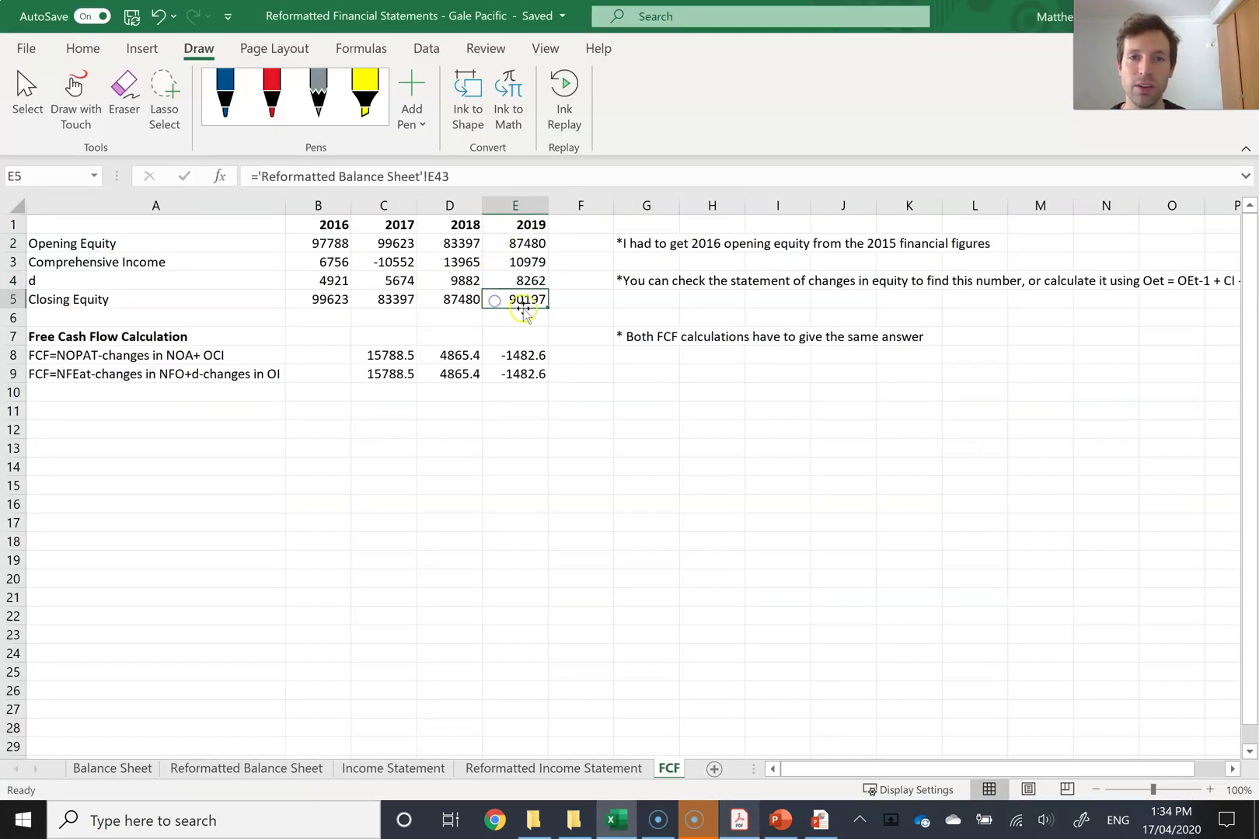
Switch to the GAP 2019 Annual Report for the 2019 transactions with owners, then return to Excel and check them against the 2019 d value
key(alt+Tab)
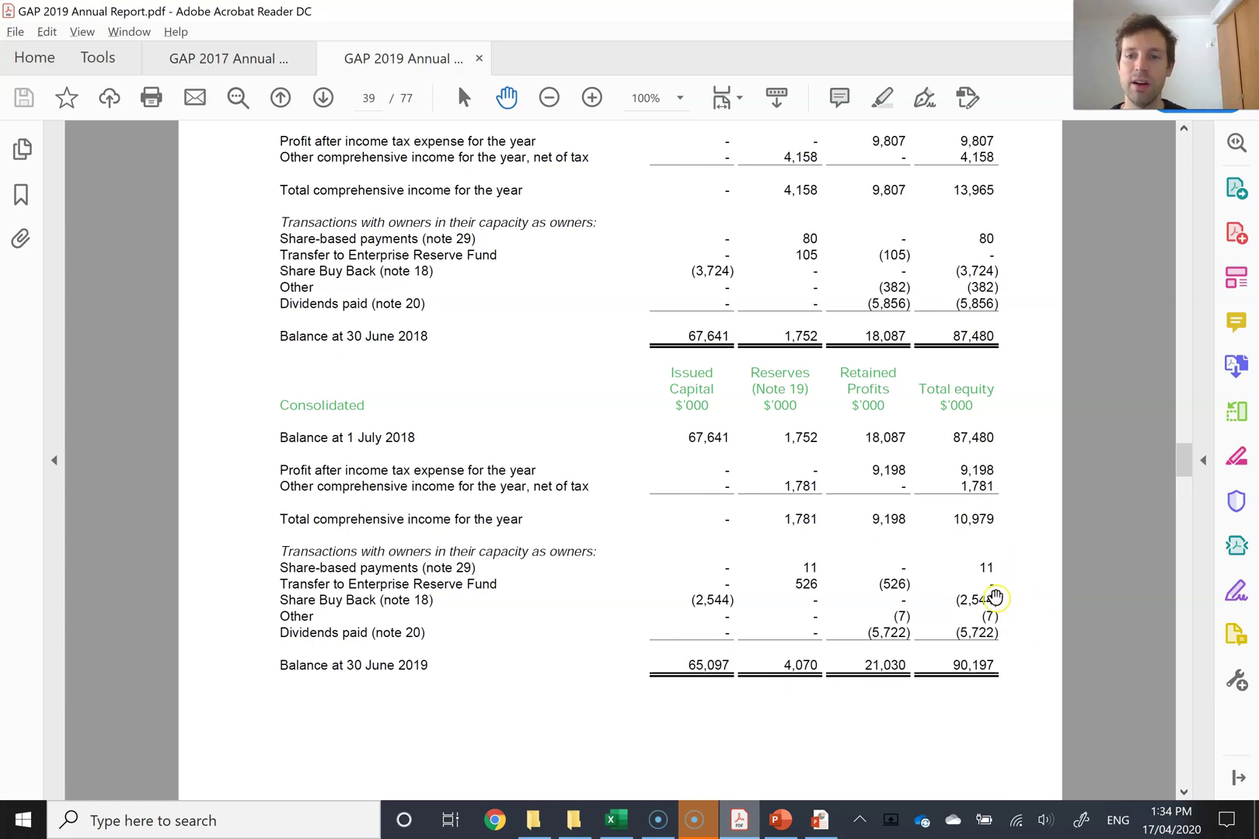
key(alt+Tab)
click(513, 280)
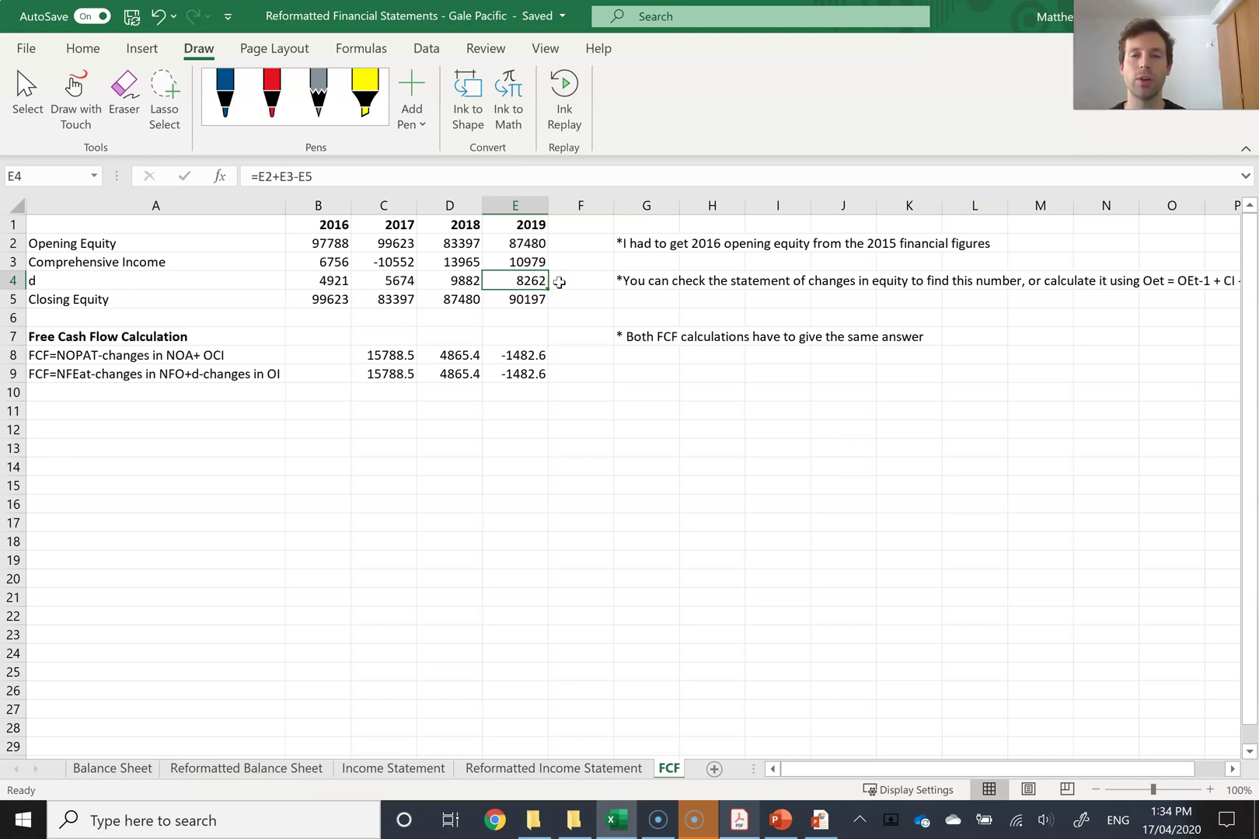
click(575, 318)
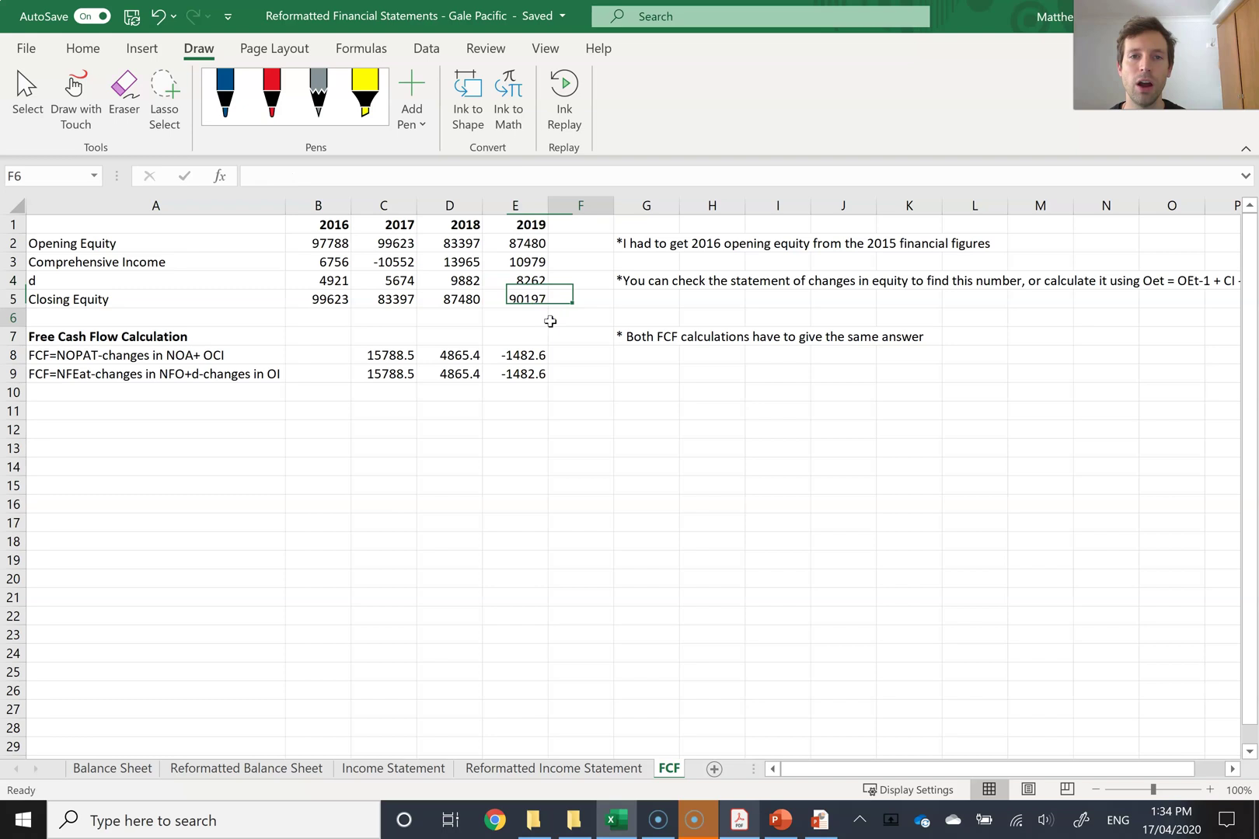
click(519, 281)
key(Home)
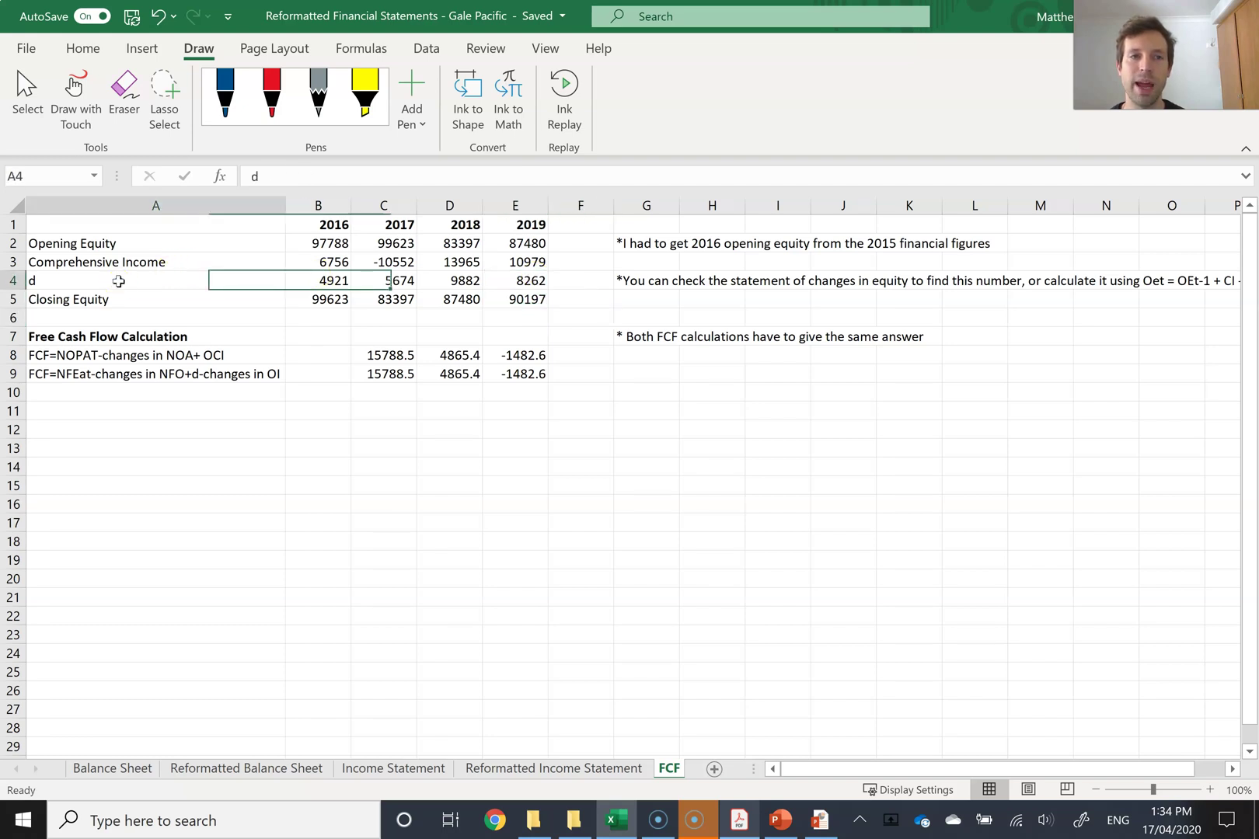
Review both Free Cash Flow Calculation methods on the FCF sheet and compare their 2019 results and formulas
click(200, 339)
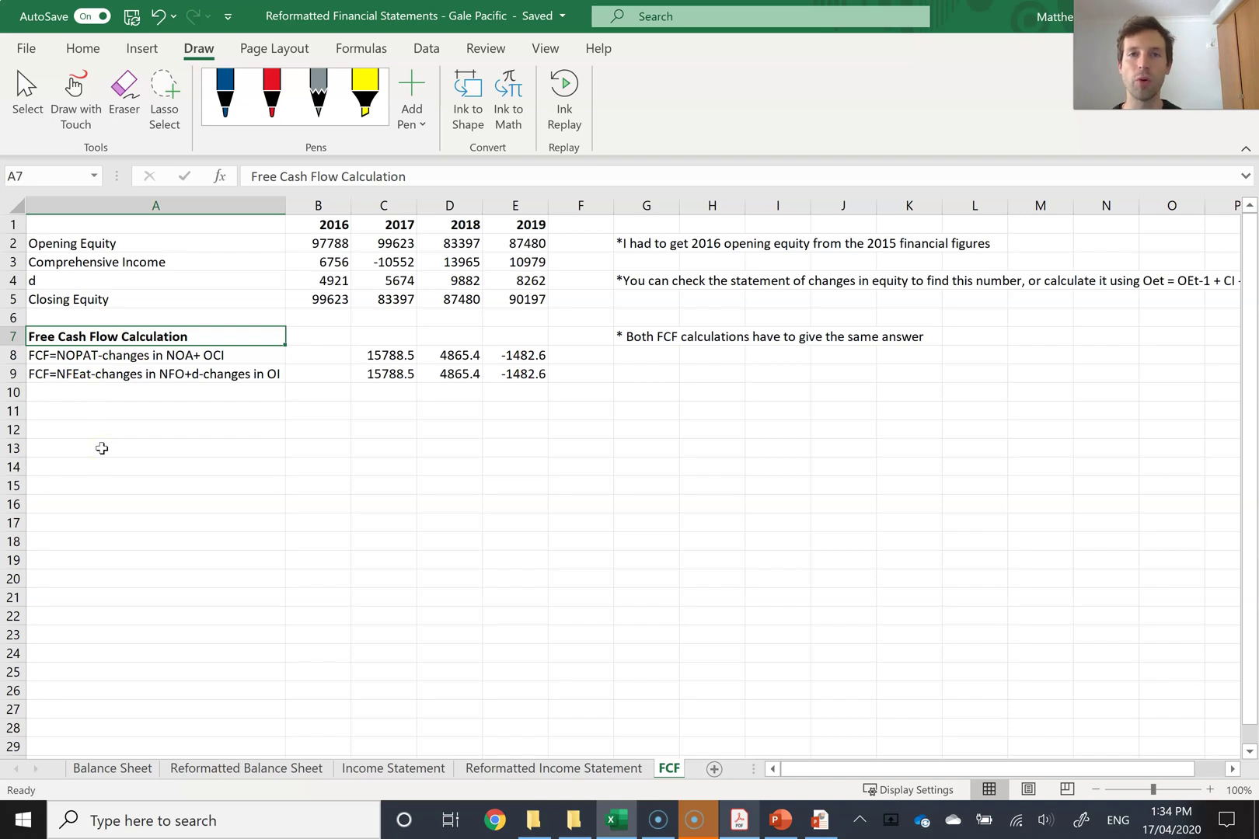
click(73, 356)
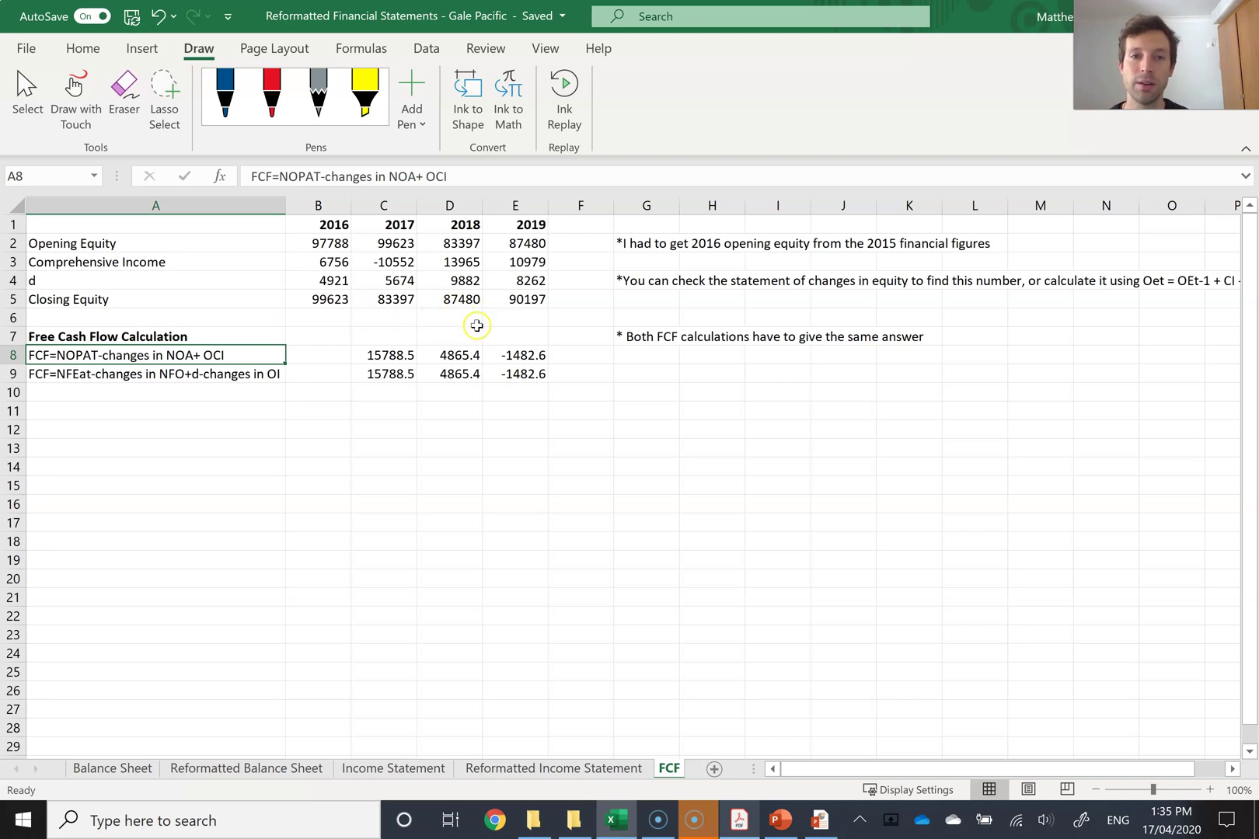
click(110, 370)
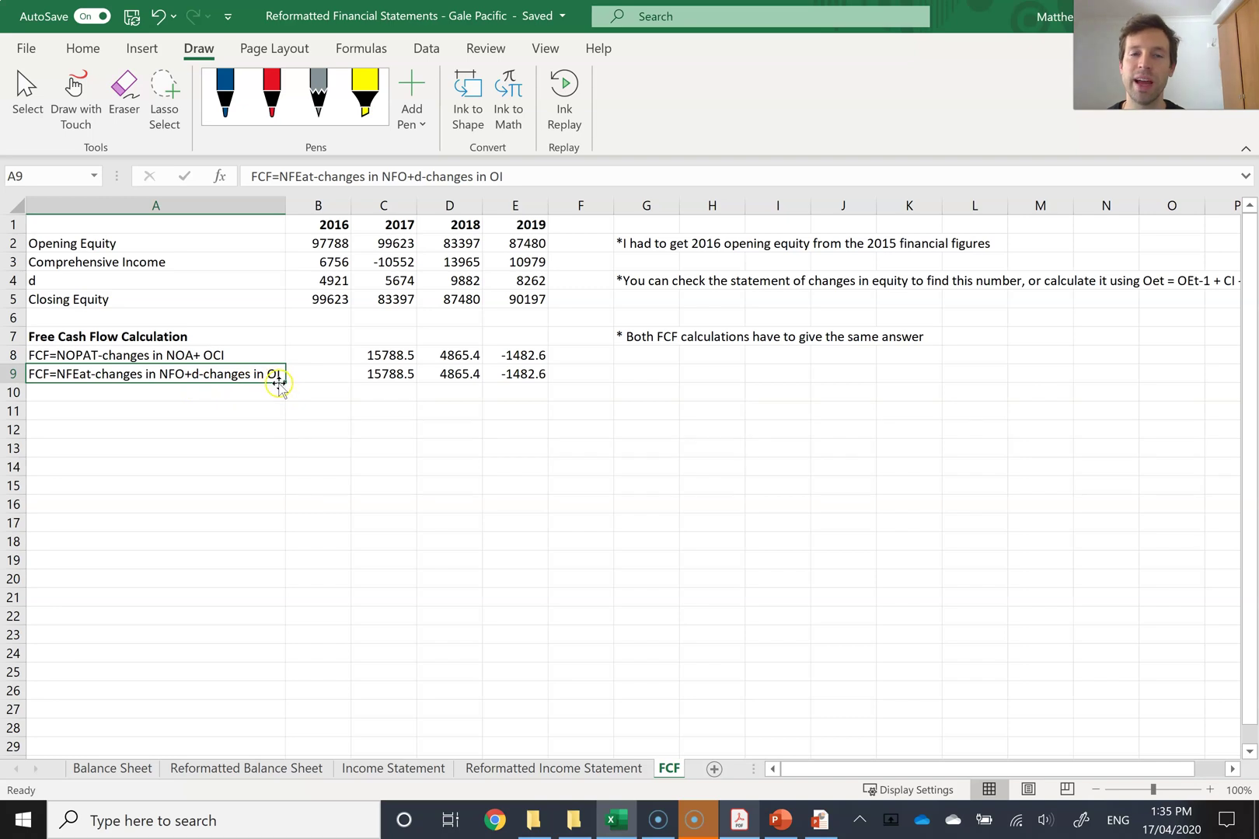
click(522, 411)
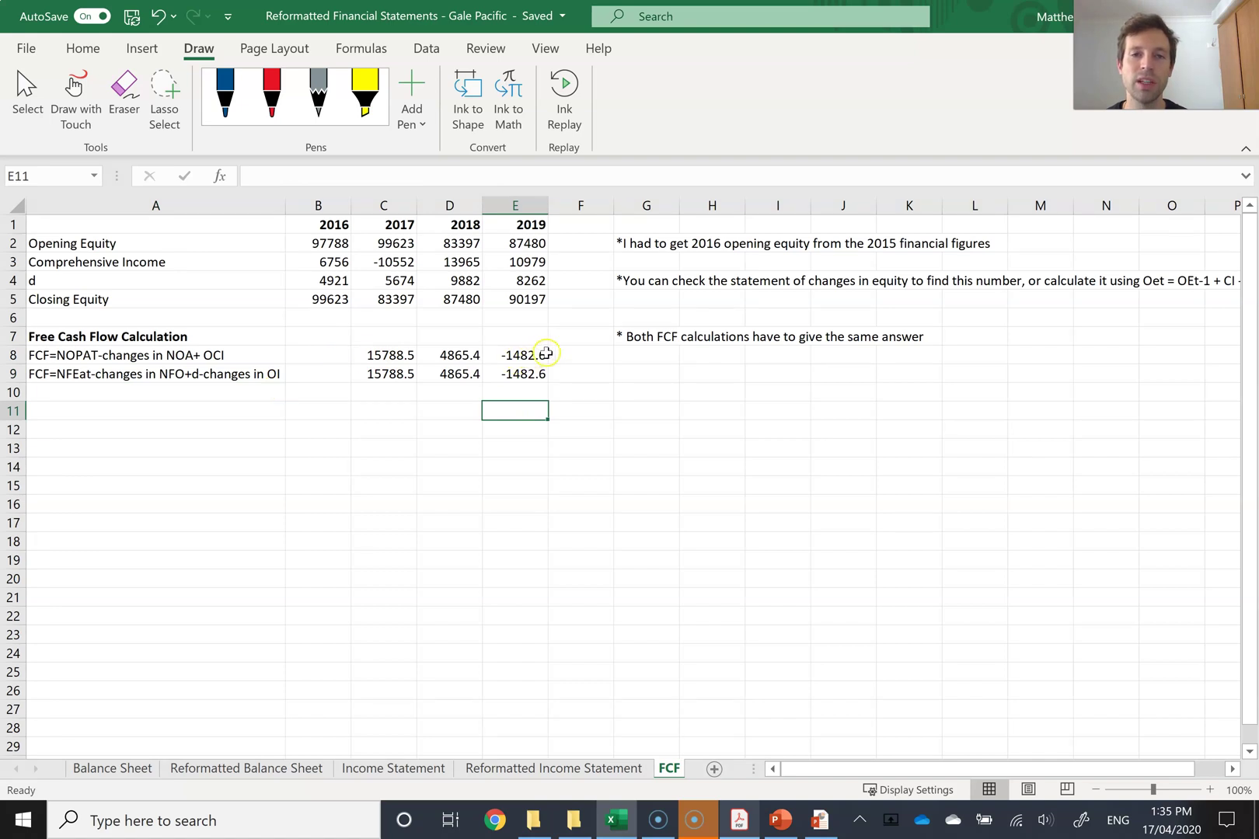
click(516, 355)
click(506, 374)
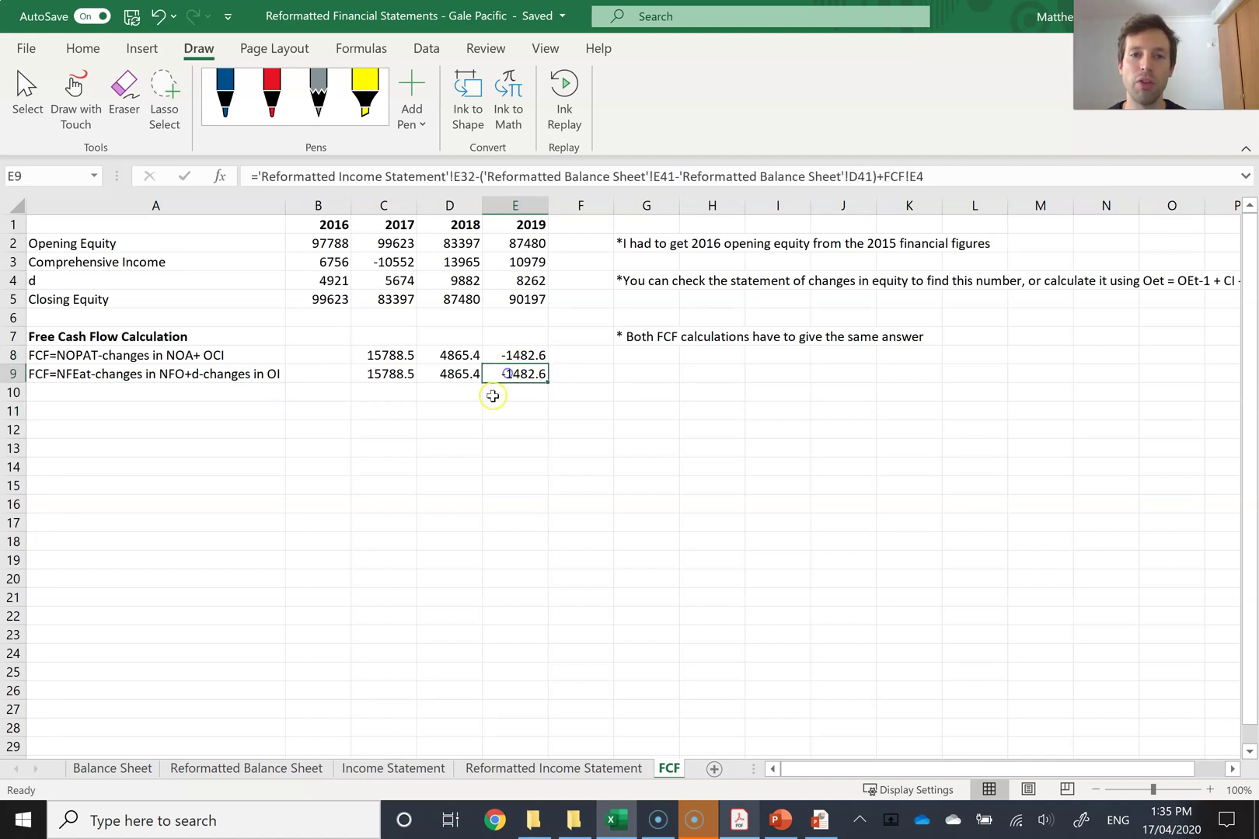